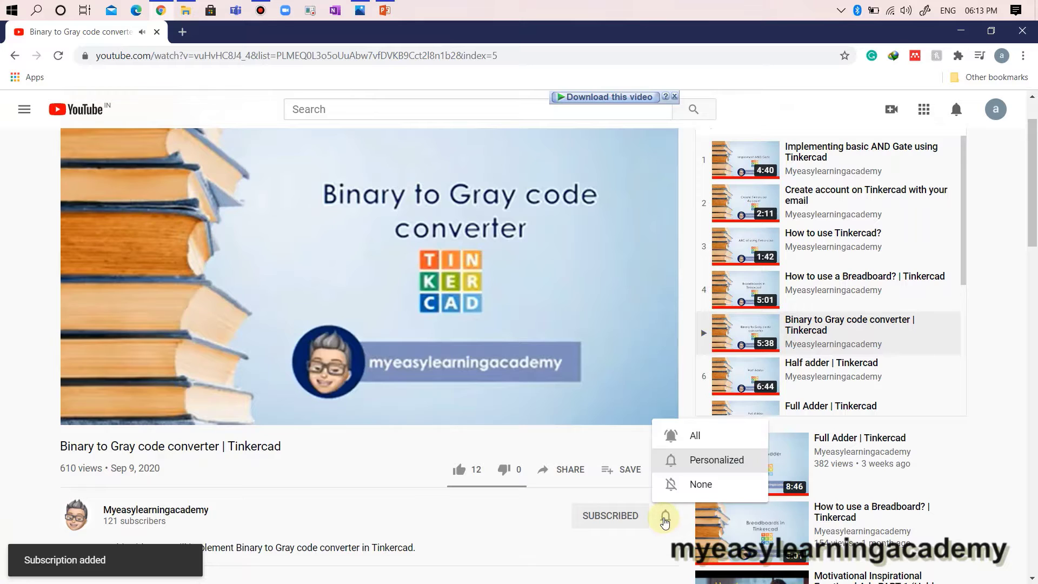
Step: Turn on all notifications for the subscribed channel and like the Binary to Gray code converter video
{"action": "left_click", "coordinate": [696, 436]}
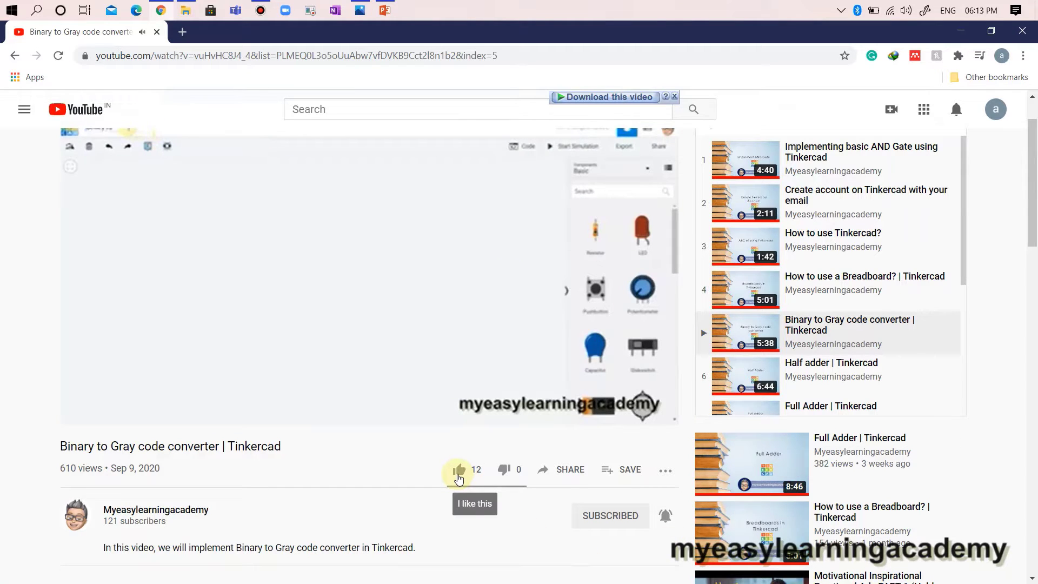
{"action": "left_click", "coordinate": [458, 471]}
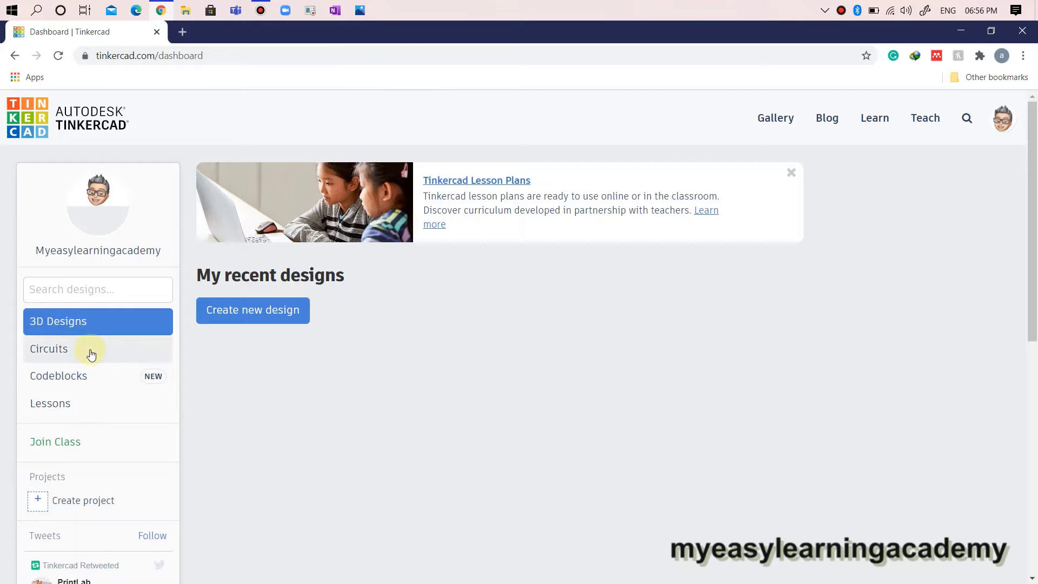
Step: Create a new circuit from the Tinkercad dashboard and name it Half Subtractor
{"action": "left_click", "coordinate": [86, 349]}
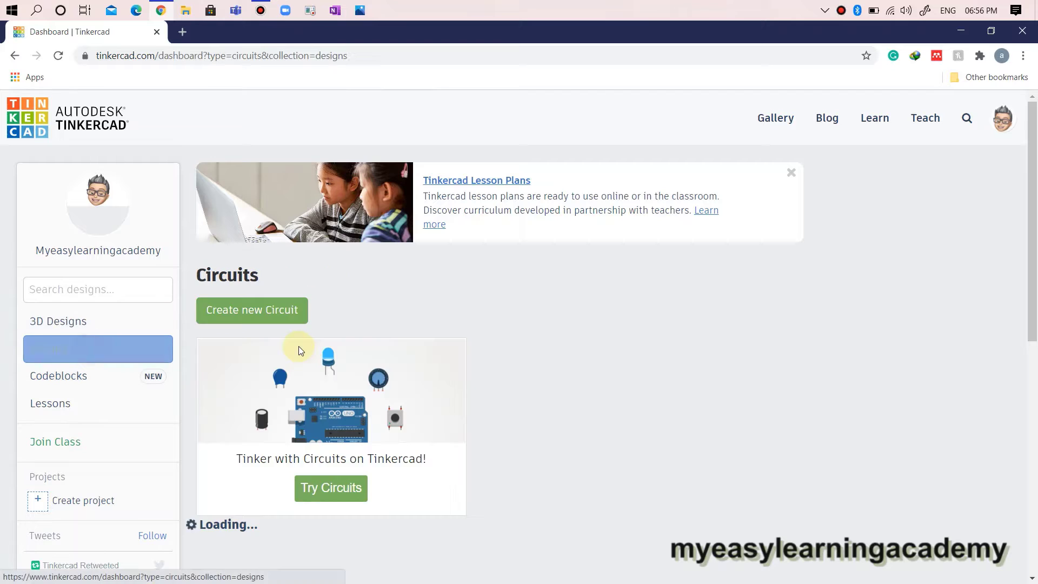
{"action": "left_click", "coordinate": [274, 315]}
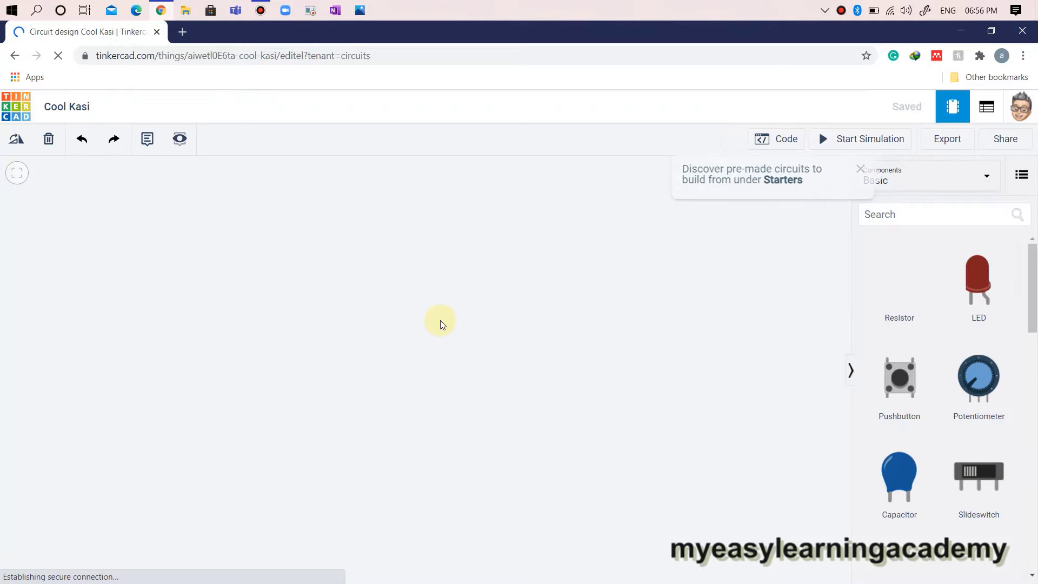
{"action": "left_click", "coordinate": [80, 108]}
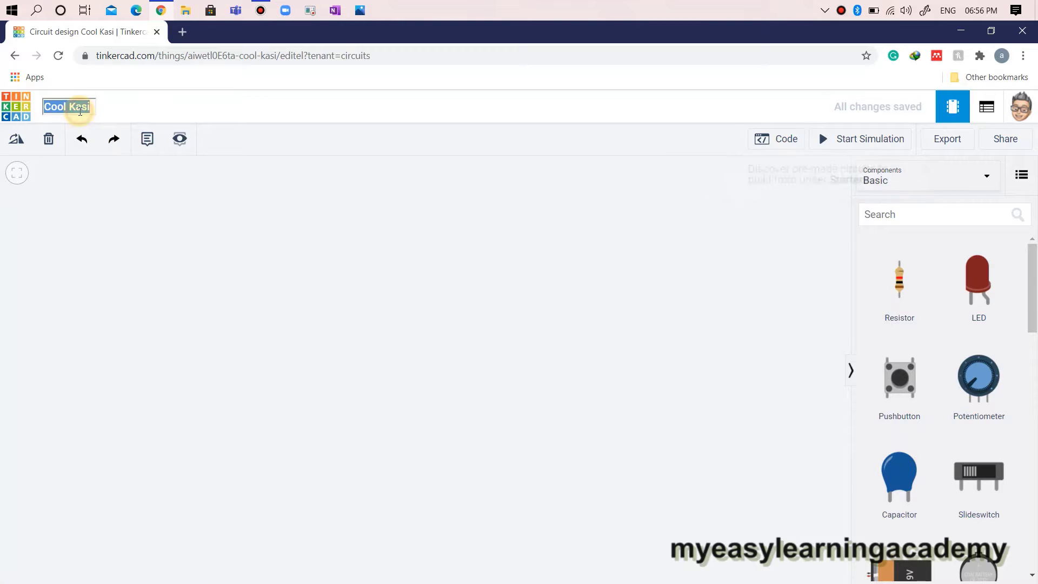
{"action": "type", "text": "Half Subt"}
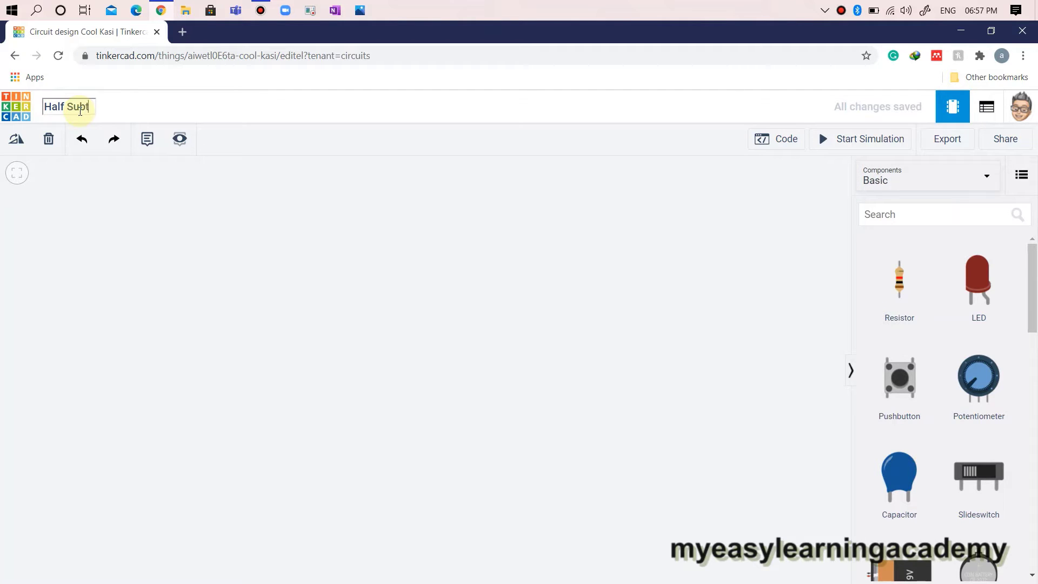
{"action": "type", "text": "ract"}
{"action": "type", "text": "or"}
{"action": "left_click", "coordinate": [123, 199]}
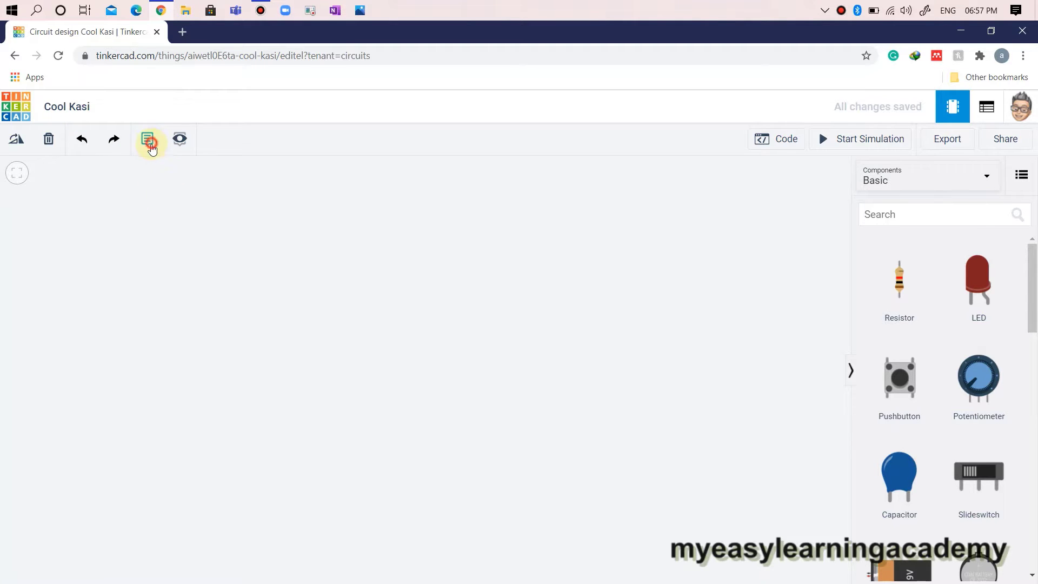
Step: Add an annotation reading "Half Subtractor" in the upper-left area of the workplane
{"action": "left_click", "coordinate": [132, 211]}
{"action": "double_click", "coordinate": [133, 190]}
{"action": "type", "text": "Half"}
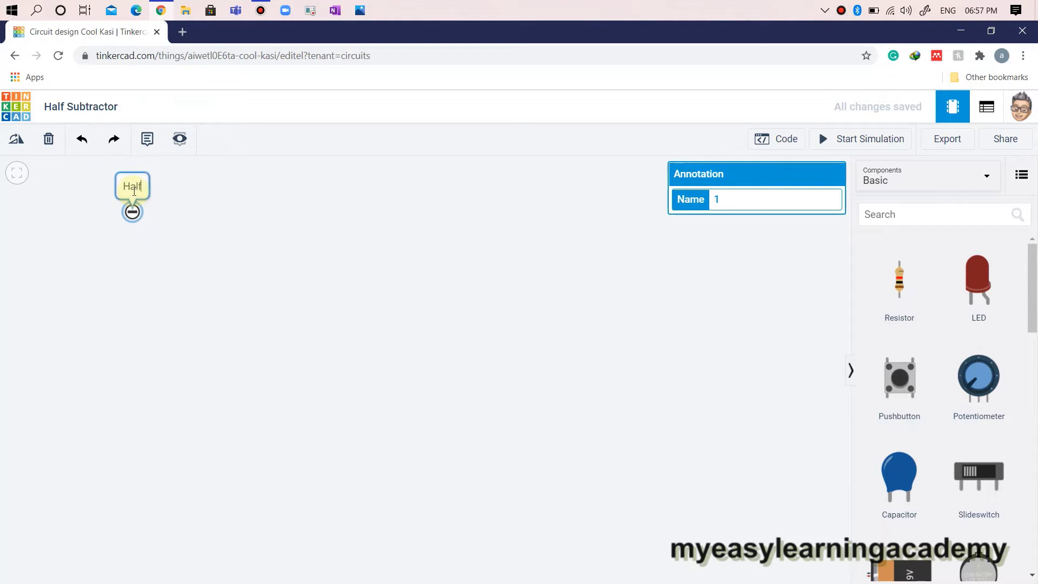
{"action": "type", "text": " Subtractor"}
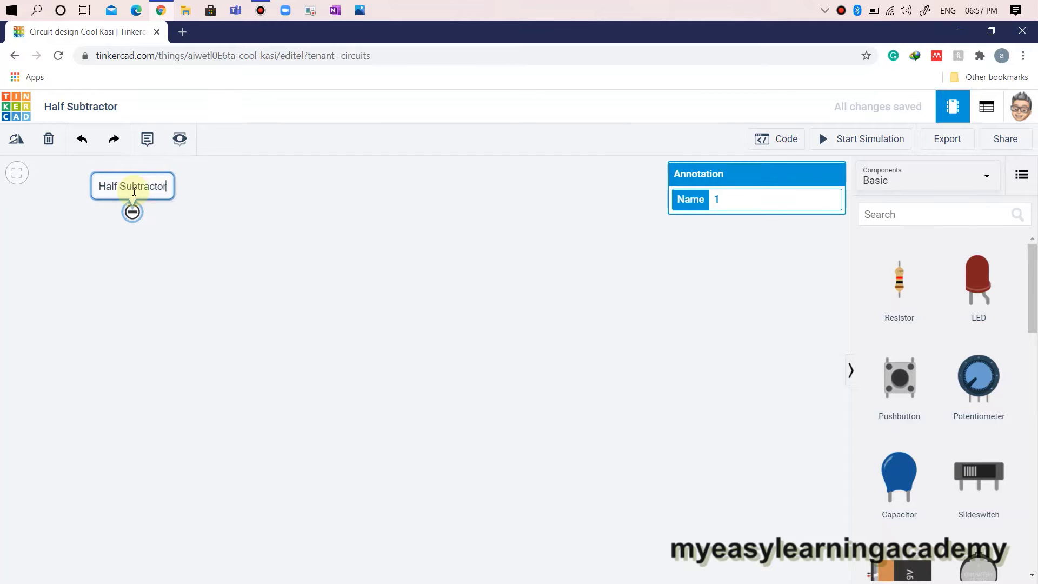
{"action": "left_click", "coordinate": [157, 167]}
Step: Add a note below the title listing two 150 ohm resistors, two LED's, DIP x4 switch, breadboard, power supply, and ICs 7486, 7408 and 7404
{"action": "left_click", "coordinate": [147, 139]}
{"action": "left_click", "coordinate": [130, 270]}
{"action": "double_click", "coordinate": [133, 248]}
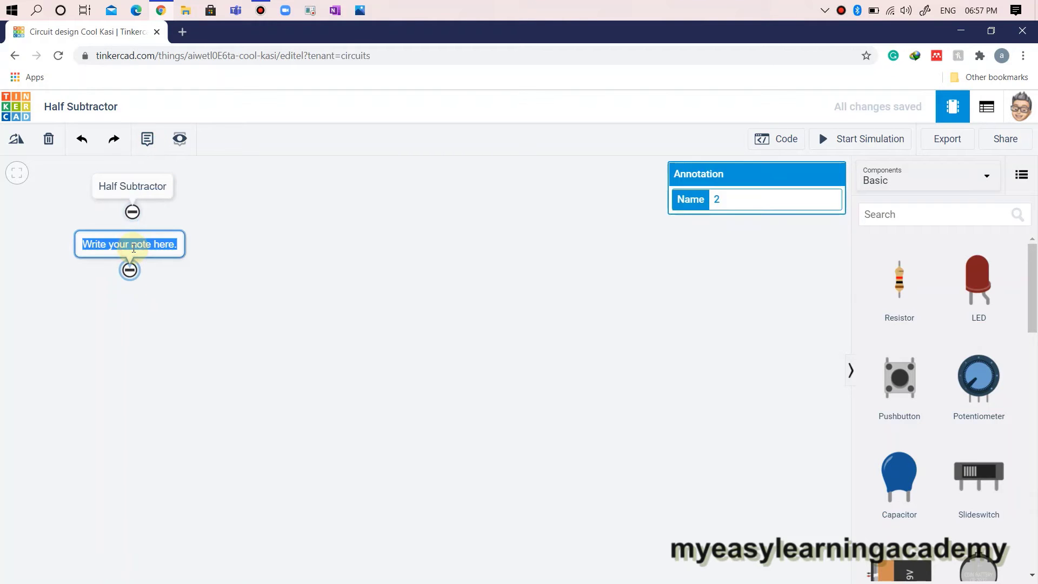
{"action": "type", "text": "The components required are: Two resistors of 150 ohms each, Two LED's for indication, DIP x4 switch, Breadboard, Power supply, EXOR gate IC 7 4 8 6, AND gate IC 7 4 0 8, and HEX inverter IC 7 4 0 4."}
{"action": "left_click_drag", "start_coordinate": [169, 250], "coordinate": [248, 334]}
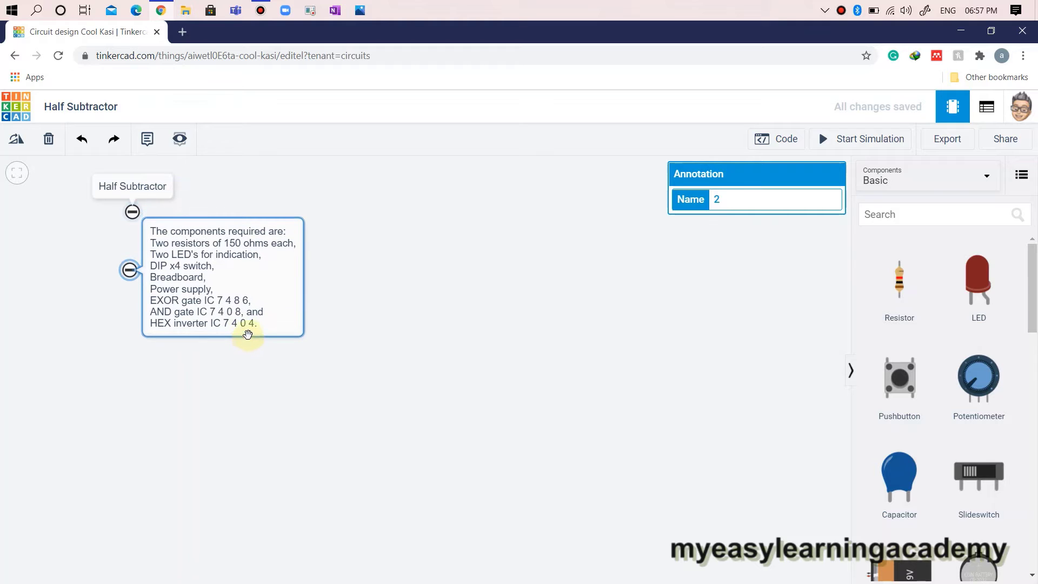
Step: Show all components, place a resistor beside the component note, and set its resistance to 150 Ω
{"action": "left_click", "coordinate": [936, 178]}
{"action": "left_click", "coordinate": [899, 234]}
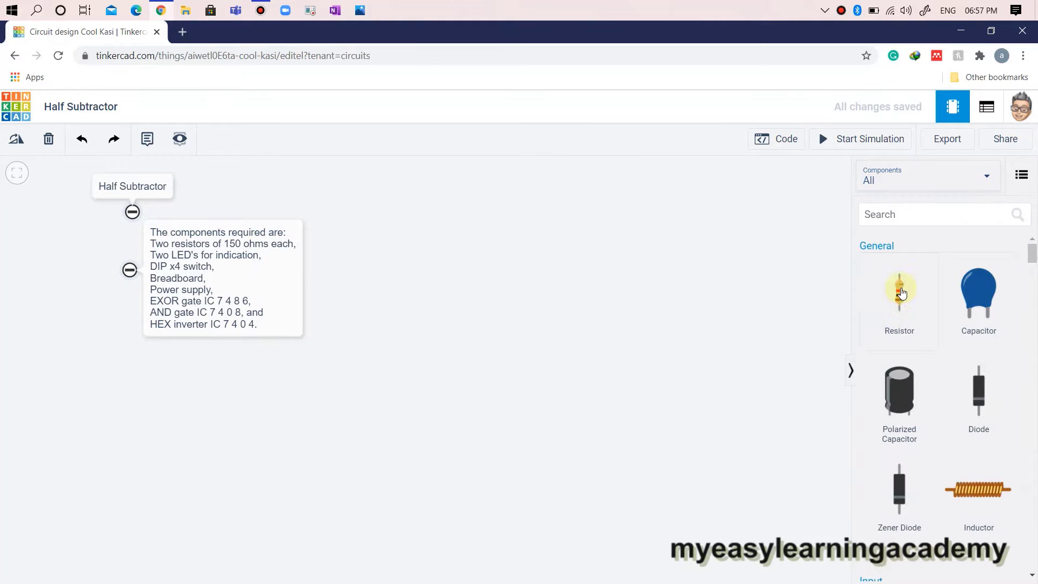
{"action": "left_click_drag", "start_coordinate": [901, 292], "coordinate": [360, 272]}
{"action": "double_click", "coordinate": [751, 223]}
{"action": "type", "text": "150"}
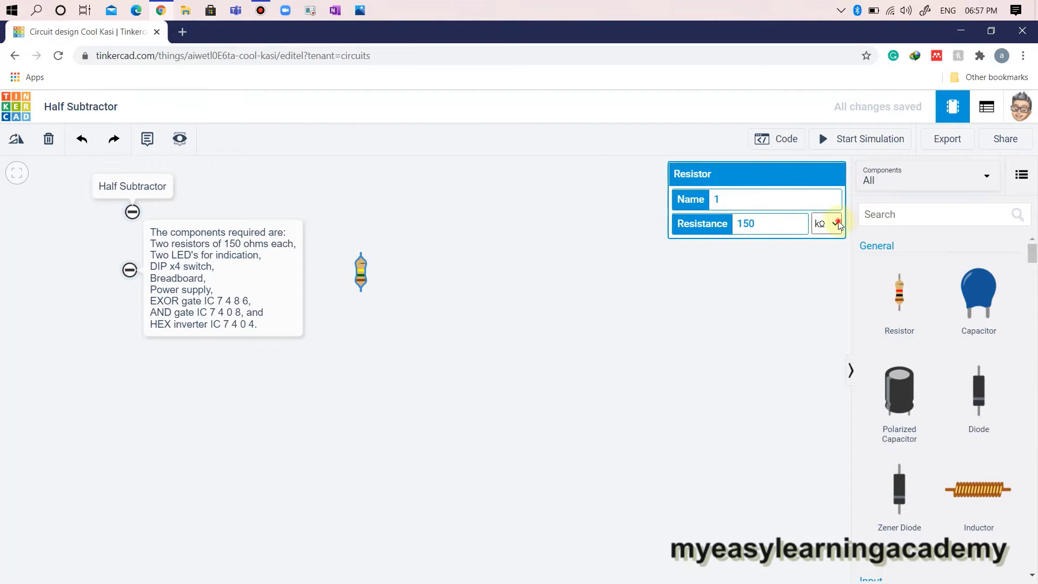
{"action": "left_click", "coordinate": [838, 225]}
{"action": "left_click", "coordinate": [822, 282]}
{"action": "left_click", "coordinate": [461, 287]}
Step: Duplicate the 150 Ω resistor and place the copy right beside the original
{"action": "left_click", "coordinate": [361, 272]}
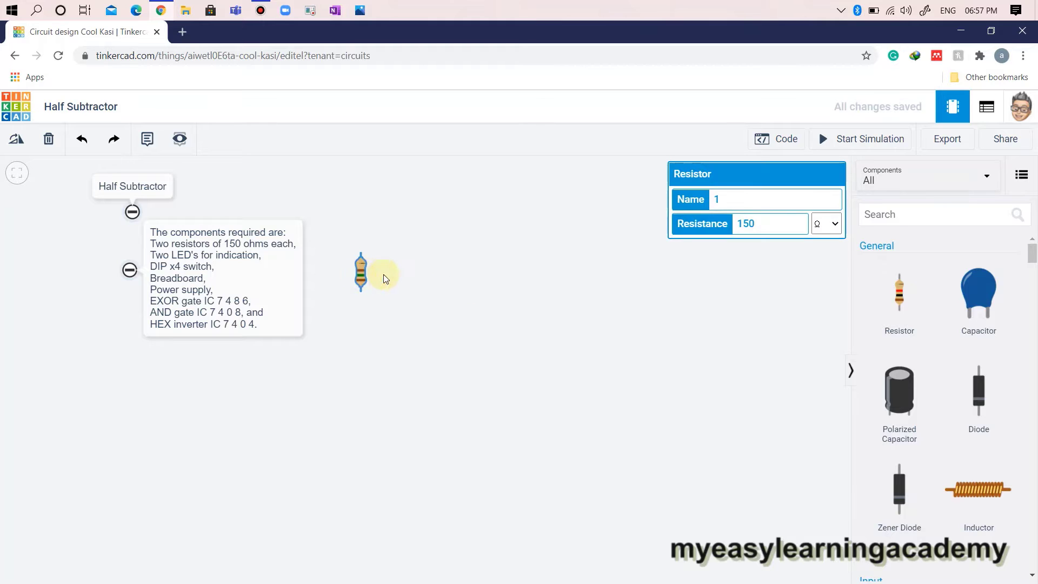
{"action": "key", "text": "ctrl+c"}
{"action": "key", "text": "ctrl+v"}
Step: Place a DIP Switch SPST x 4 to the right of the two resistors
{"action": "scroll", "coordinate": [951, 378], "scroll_direction": "down", "scroll_amount": 1}
{"action": "left_click_drag", "start_coordinate": [671, 389], "coordinate": [615, 372]}
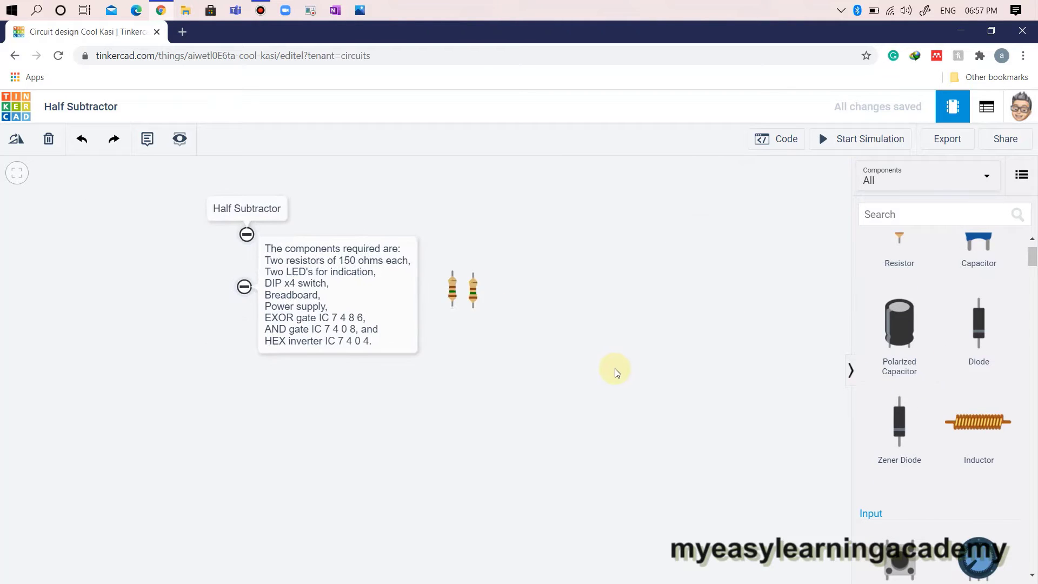
{"action": "scroll", "coordinate": [615, 368], "scroll_direction": "up", "scroll_amount": 1}
{"action": "scroll", "coordinate": [938, 364], "scroll_direction": "down", "scroll_amount": 15}
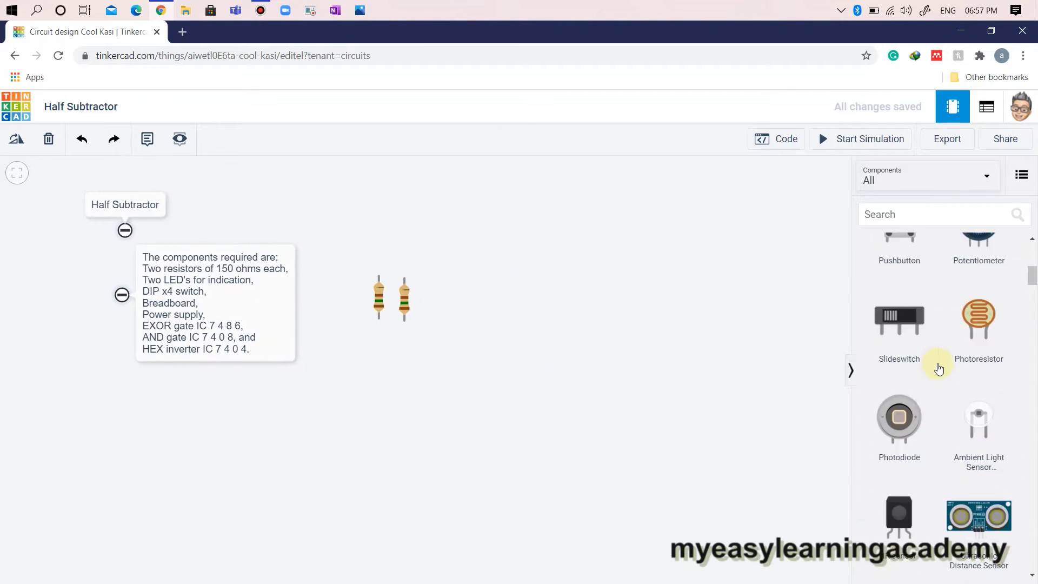
{"action": "left_click_drag", "start_coordinate": [901, 470], "coordinate": [462, 322]}
Step: Place two LEDs to the right of the DIP switch and set the second LED's color to blue
{"action": "scroll", "coordinate": [908, 400], "scroll_direction": "down", "scroll_amount": 3}
{"action": "left_click_drag", "start_coordinate": [907, 400], "coordinate": [569, 321]}
{"action": "left_click", "coordinate": [758, 225]}
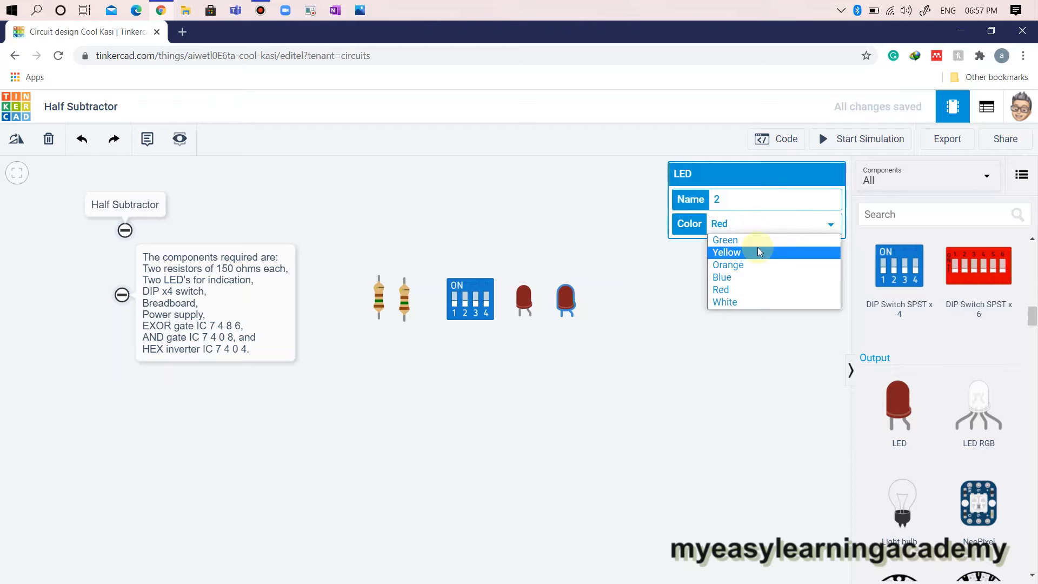
{"action": "left_click", "coordinate": [758, 276]}
Step: Place a full-size breadboard below the other components and a power supply to the right of the LEDs
{"action": "scroll", "coordinate": [969, 401], "scroll_direction": "down", "scroll_amount": 15}
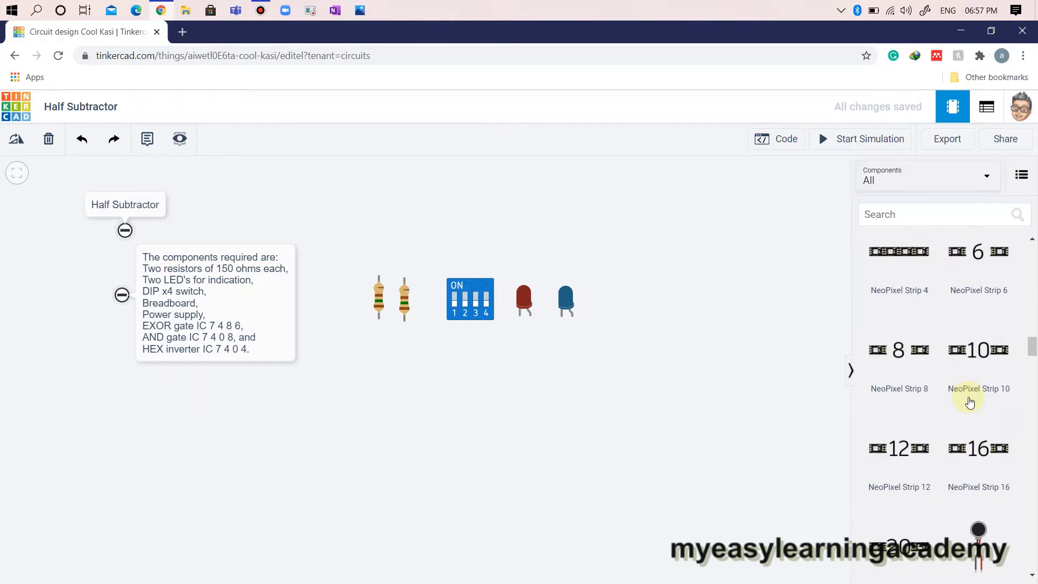
{"action": "scroll", "coordinate": [969, 402], "scroll_direction": "down", "scroll_amount": 8}
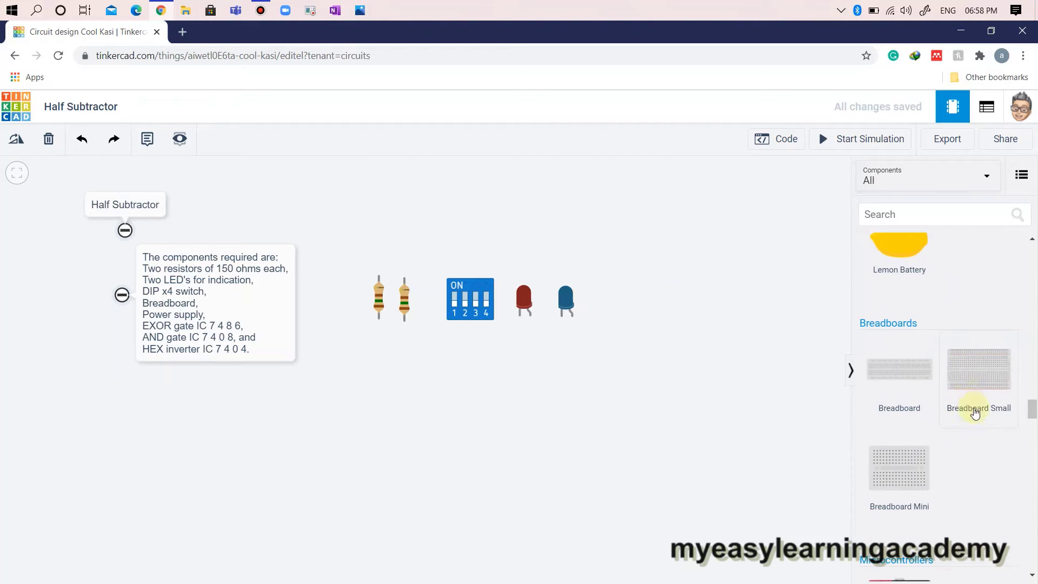
{"action": "left_click_drag", "start_coordinate": [388, 512], "coordinate": [388, 512]}
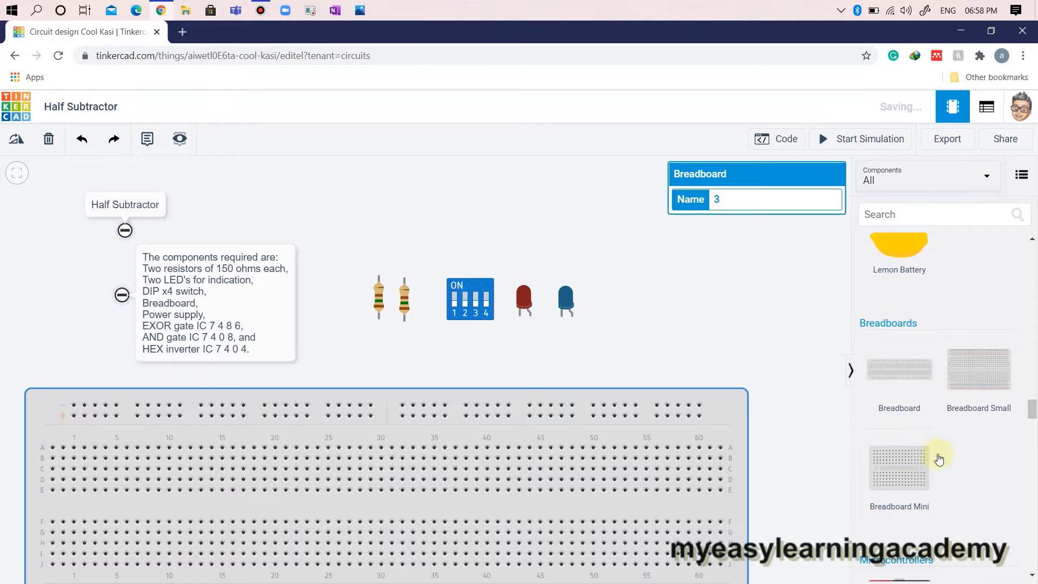
{"action": "scroll", "coordinate": [916, 458], "scroll_direction": "down", "scroll_amount": 6}
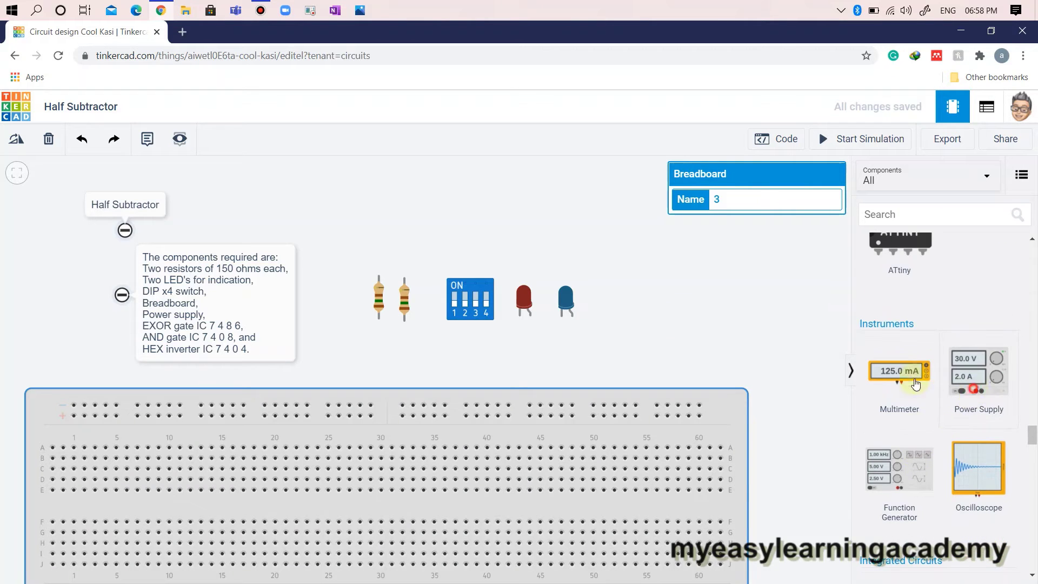
{"action": "left_click_drag", "start_coordinate": [976, 378], "coordinate": [657, 338]}
Step: Place a 74HC08 quad AND gate, a 74HC86 quad XOR gate and a 74HC04 hex inverter in a row above the breadboard
{"action": "scroll", "coordinate": [934, 397], "scroll_direction": "down", "scroll_amount": 10}
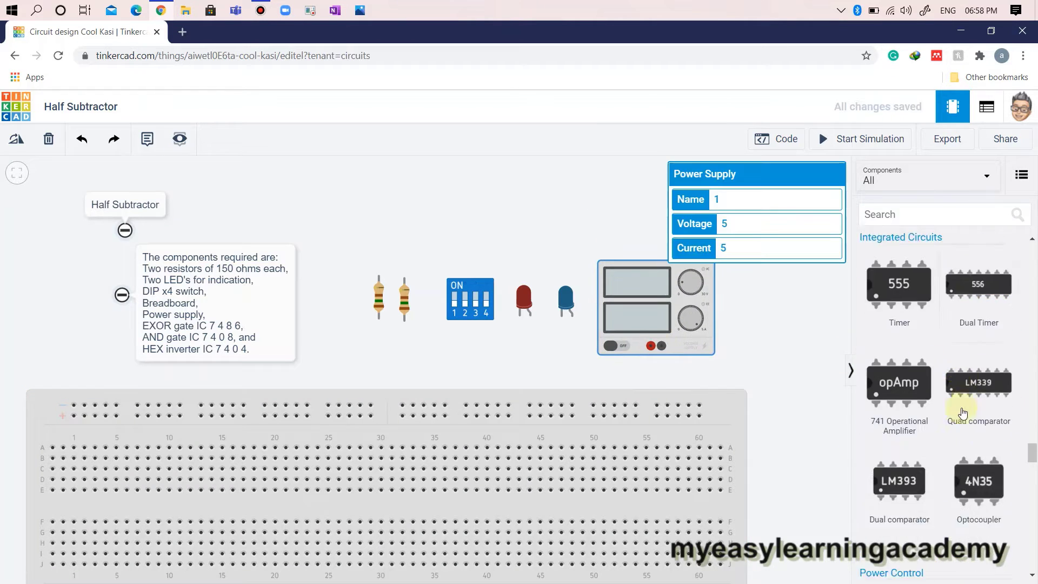
{"action": "scroll", "coordinate": [961, 410], "scroll_direction": "down", "scroll_amount": 5}
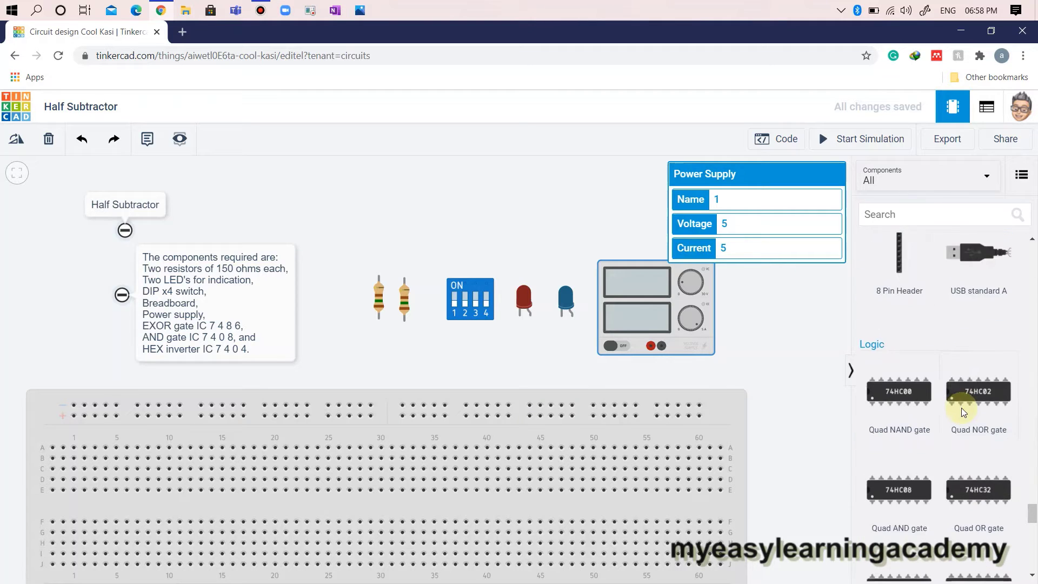
{"action": "scroll", "coordinate": [956, 413], "scroll_direction": "down", "scroll_amount": 1}
{"action": "left_click_drag", "start_coordinate": [899, 427], "coordinate": [389, 362]}
{"action": "left_click_drag", "start_coordinate": [899, 531], "coordinate": [477, 363]}
{"action": "left_click_drag", "start_coordinate": [982, 524], "coordinate": [553, 363]}
{"action": "left_click", "coordinate": [802, 372]}
Step: Move the power supply to the free area left of the breadboard
{"action": "scroll", "coordinate": [802, 372], "scroll_direction": "down", "scroll_amount": 2}
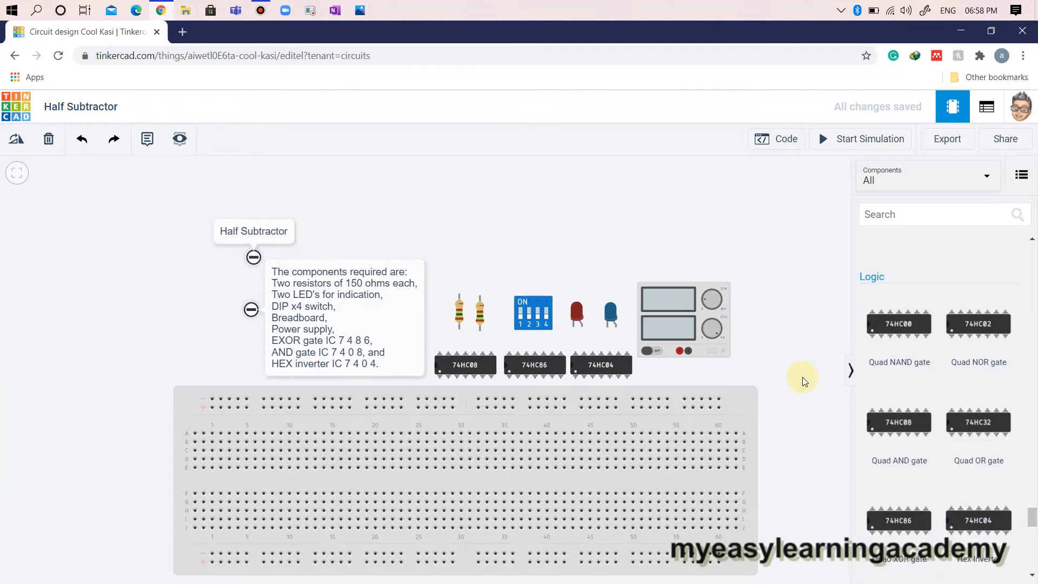
{"action": "left_click_drag", "start_coordinate": [808, 413], "coordinate": [794, 358]}
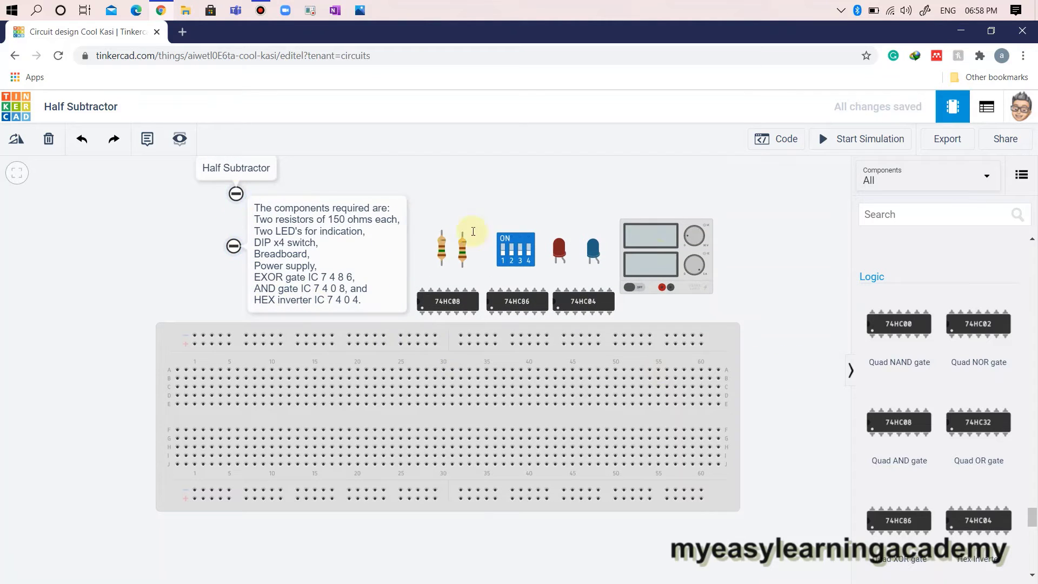
{"action": "left_click_drag", "start_coordinate": [659, 258], "coordinate": [293, 357]}
{"action": "left_click_drag", "start_coordinate": [147, 388], "coordinate": [76, 388]}
Step: Wire the power supply's positive terminal to the breadboard's lower positive rail with a right-angle bend and color the wire red
{"action": "left_click", "coordinate": [80, 420]}
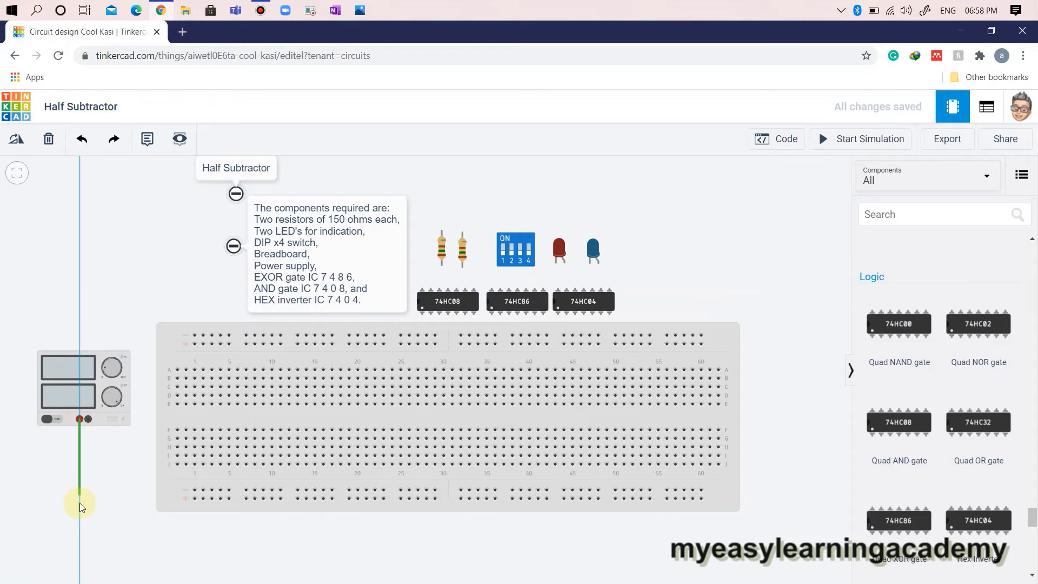
{"action": "left_click", "coordinate": [80, 502]}
{"action": "left_click", "coordinate": [194, 498]}
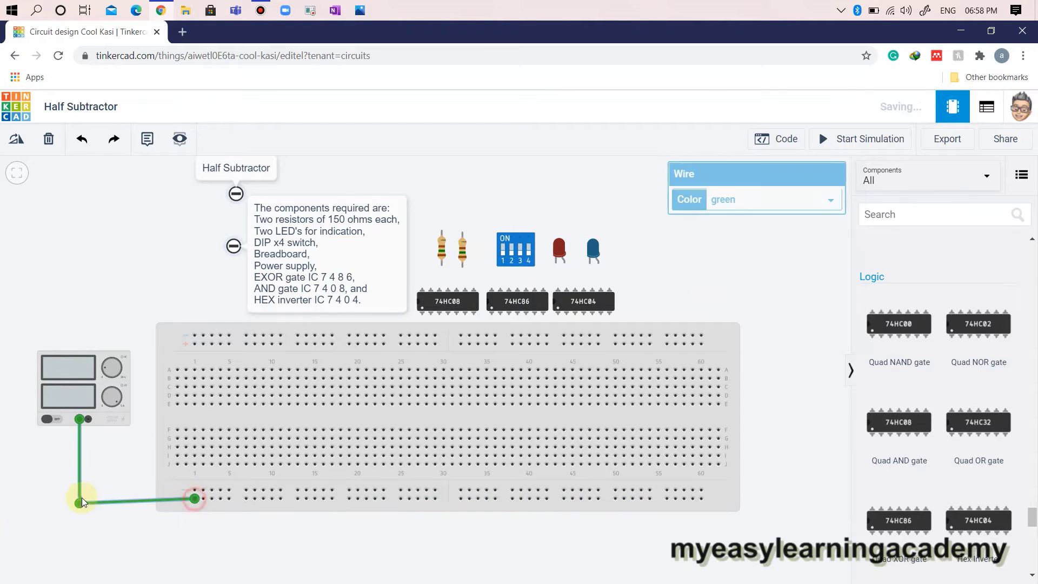
{"action": "left_click_drag", "start_coordinate": [79, 502], "coordinate": [76, 499]}
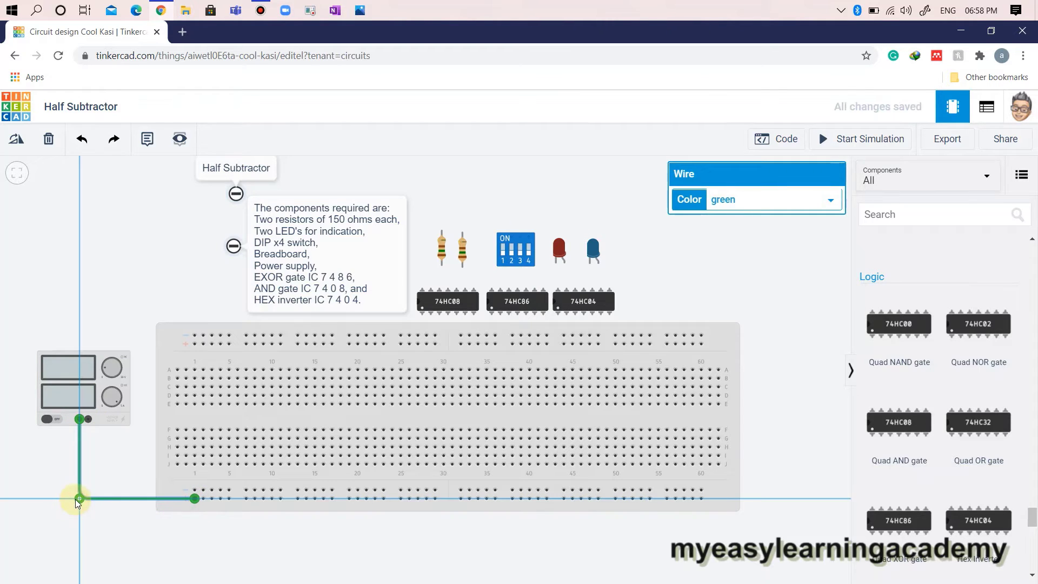
{"action": "left_click", "coordinate": [743, 200]}
{"action": "left_click", "coordinate": [738, 228]}
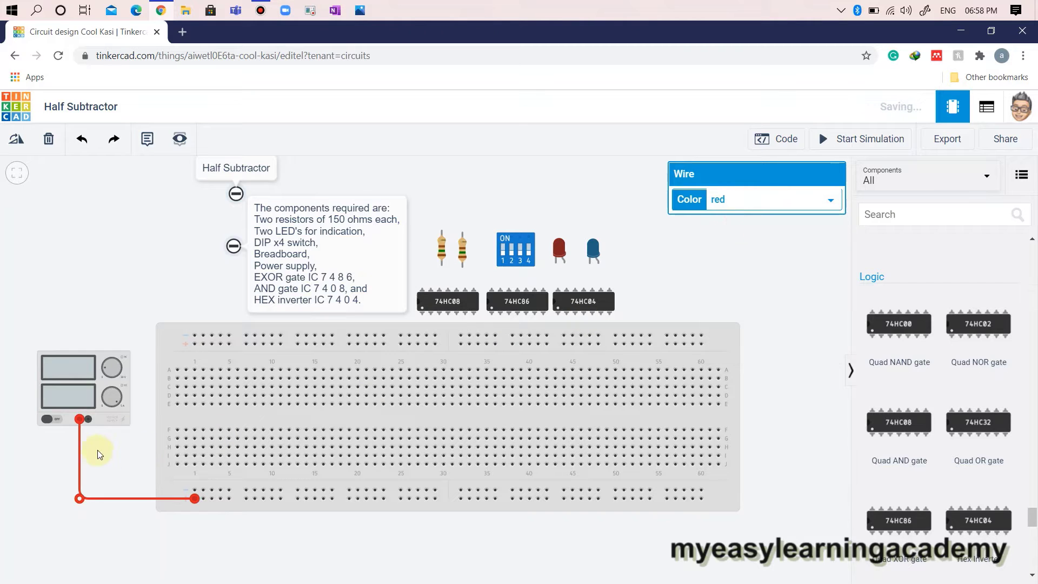
Step: Wire the power supply's negative terminal to the breadboard's lower negative rail with a right-angle bend and color the wire black
{"action": "left_click", "coordinate": [89, 421]}
{"action": "left_click", "coordinate": [89, 488]}
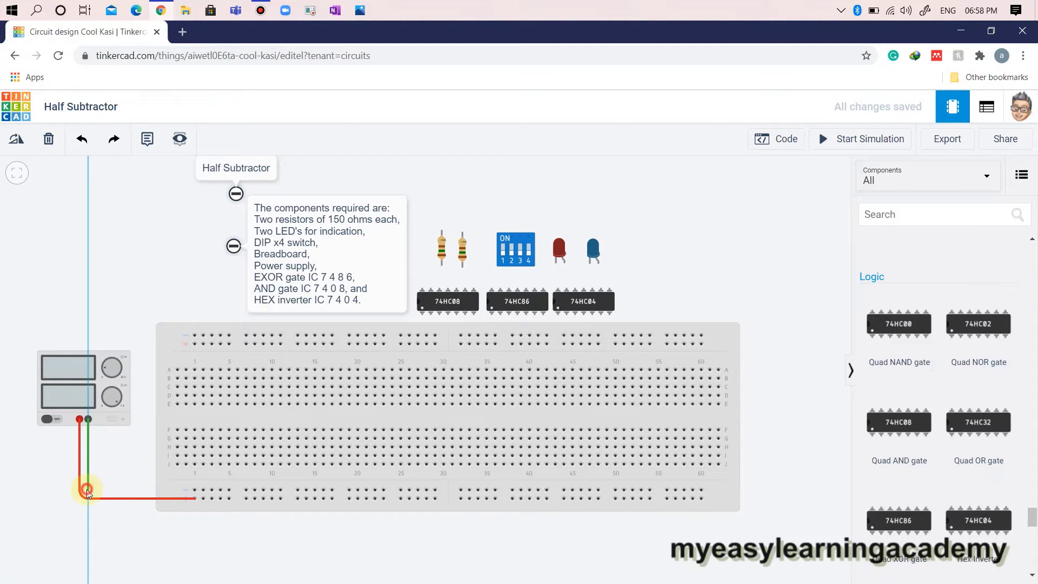
{"action": "left_click", "coordinate": [194, 490]}
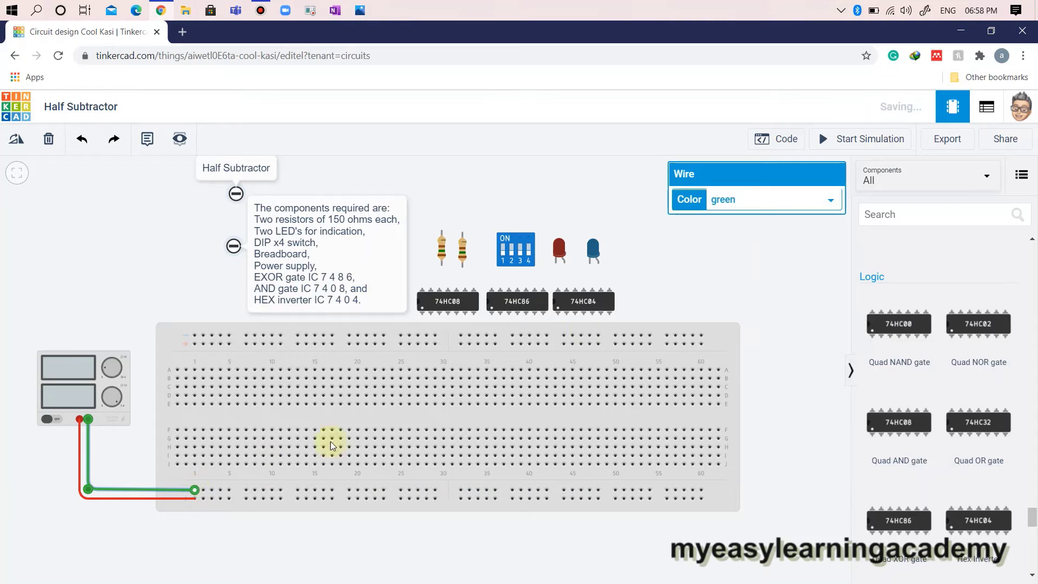
{"action": "left_click", "coordinate": [760, 201]}
{"action": "left_click", "coordinate": [748, 216]}
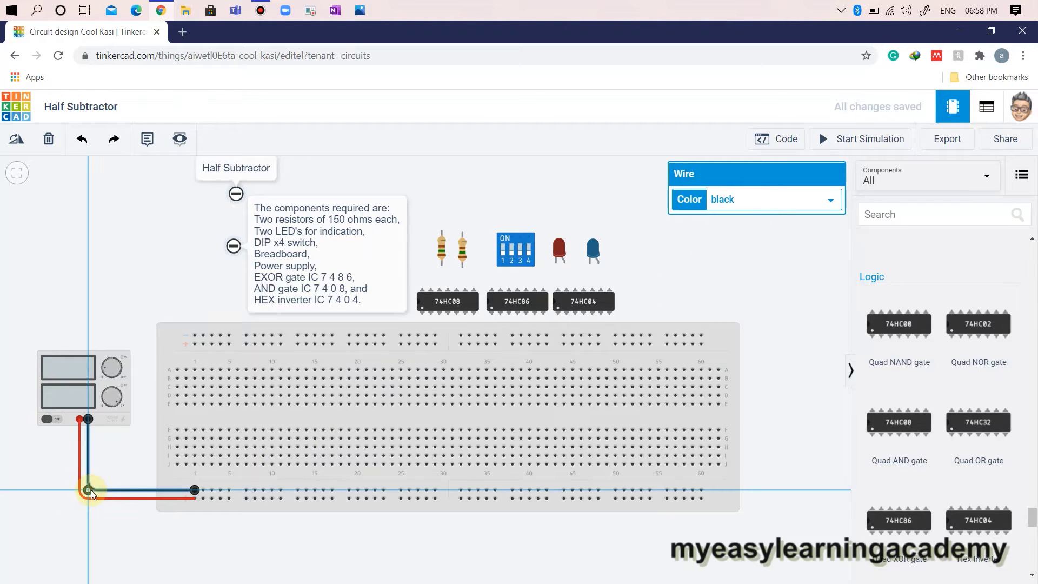
{"action": "left_click", "coordinate": [142, 546]}
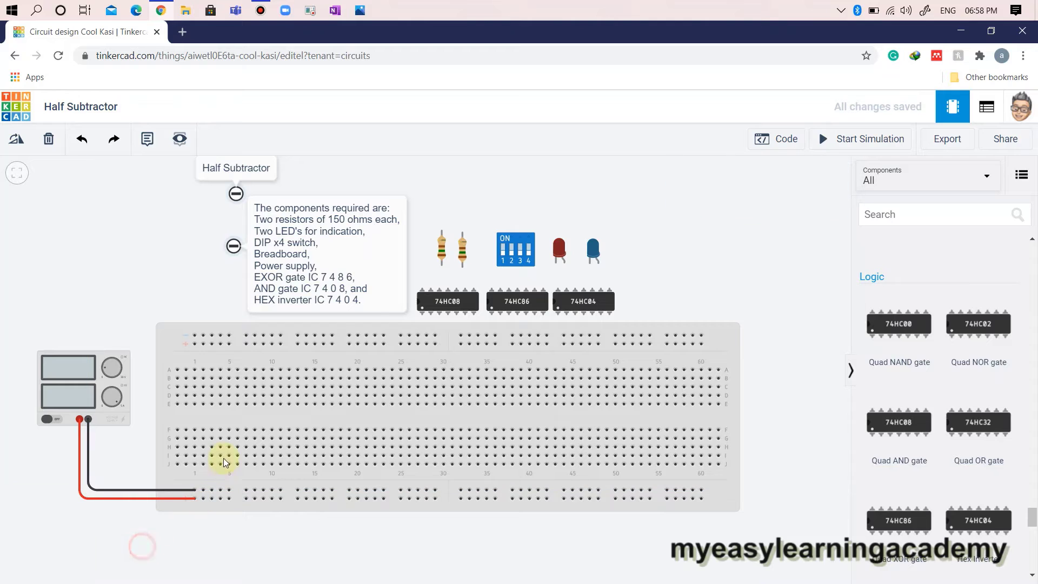
Step: Connect the breadboard's upper and lower negative rails with a straight vertical wire near column 2 and color it black
{"action": "left_click", "coordinate": [203, 335]}
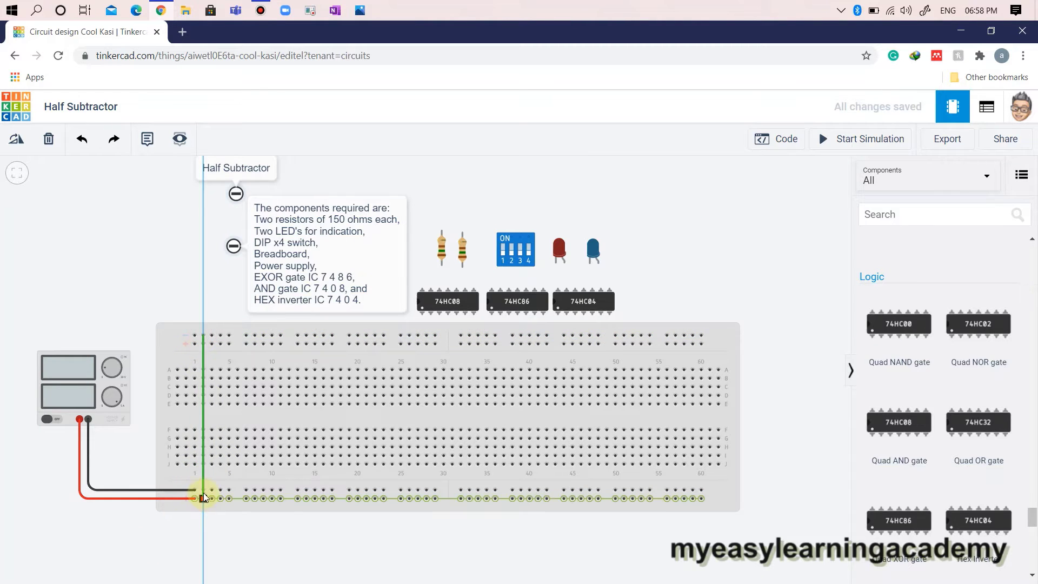
{"action": "left_click", "coordinate": [204, 490]}
{"action": "left_click", "coordinate": [749, 200]}
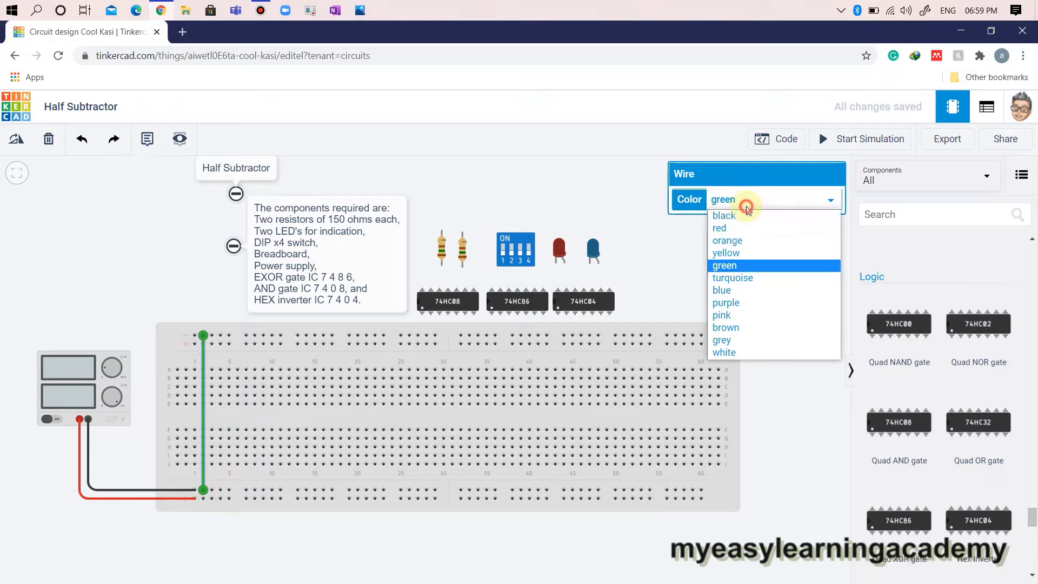
{"action": "left_click", "coordinate": [739, 217]}
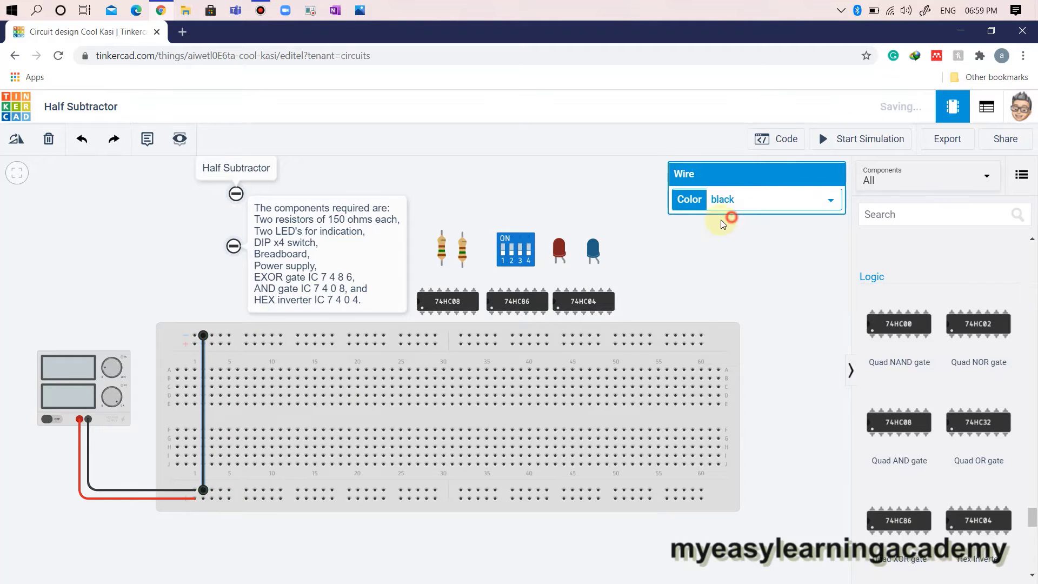
{"action": "left_click", "coordinate": [154, 296]}
Step: Connect the breadboard's upper and lower positive rails with a straight vertical wire beside the black one and color it red
{"action": "left_click", "coordinate": [212, 344]}
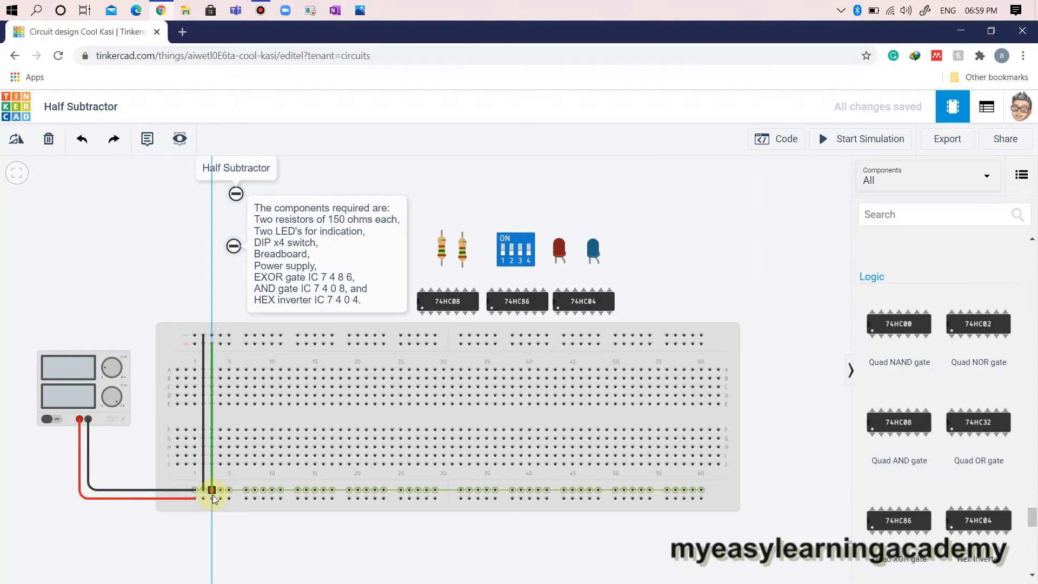
{"action": "left_click", "coordinate": [212, 498]}
{"action": "left_click", "coordinate": [738, 200]}
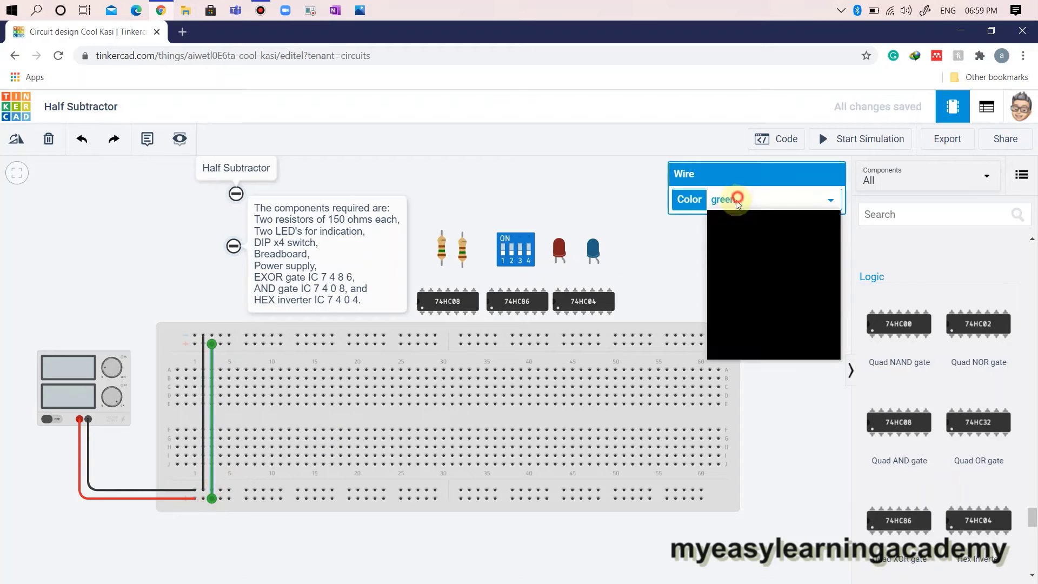
{"action": "left_click", "coordinate": [729, 228]}
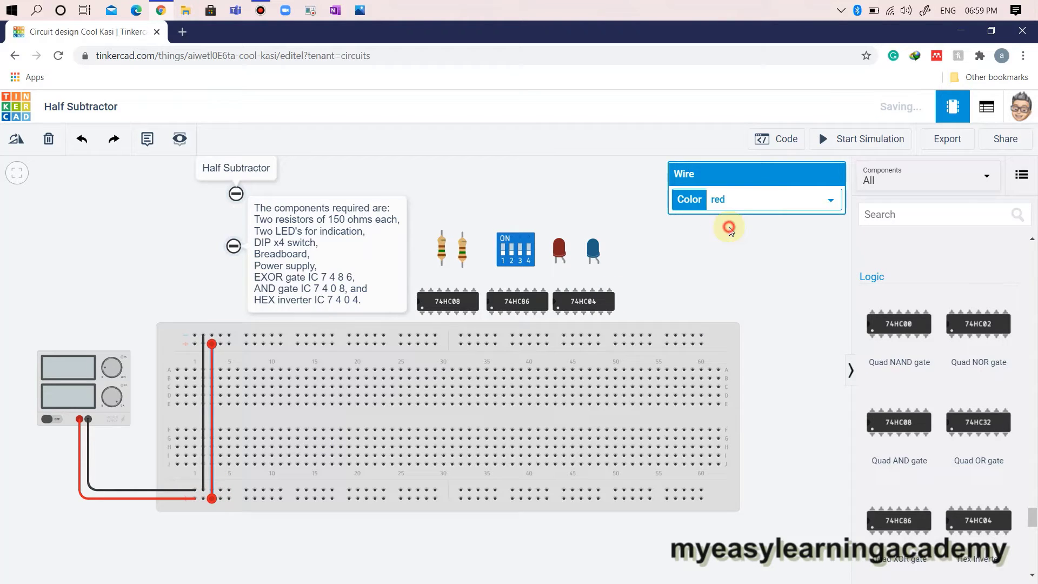
{"action": "left_click", "coordinate": [772, 288]}
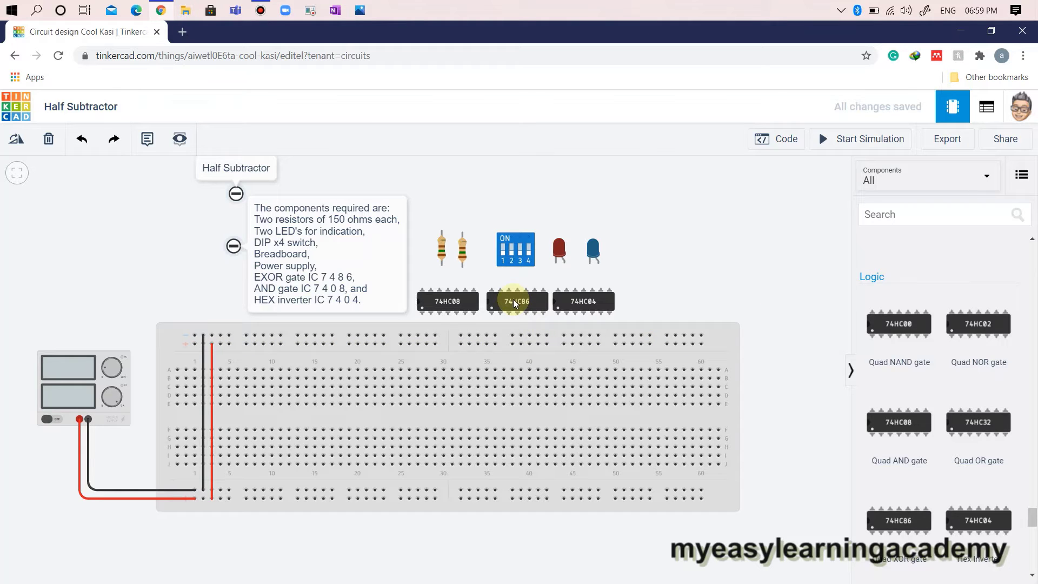
Step: Seat the 74HC86, 74HC04 and 74HC08 across the breadboard's center gap, starting at columns 20, 32 and 45 respectively
{"action": "left_click_drag", "start_coordinate": [516, 300], "coordinate": [347, 420]}
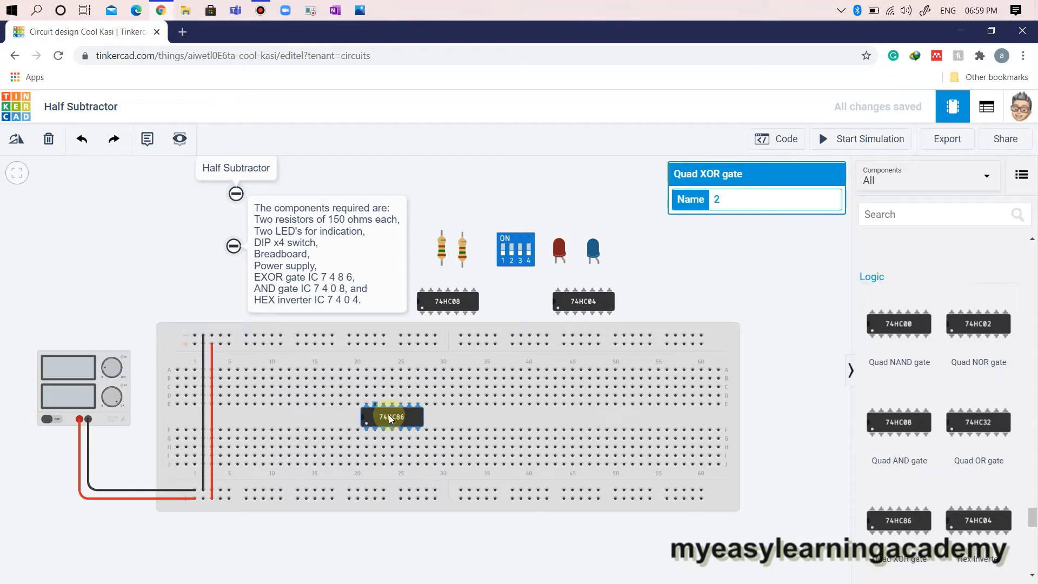
{"action": "left_click_drag", "start_coordinate": [389, 415], "coordinate": [384, 415]}
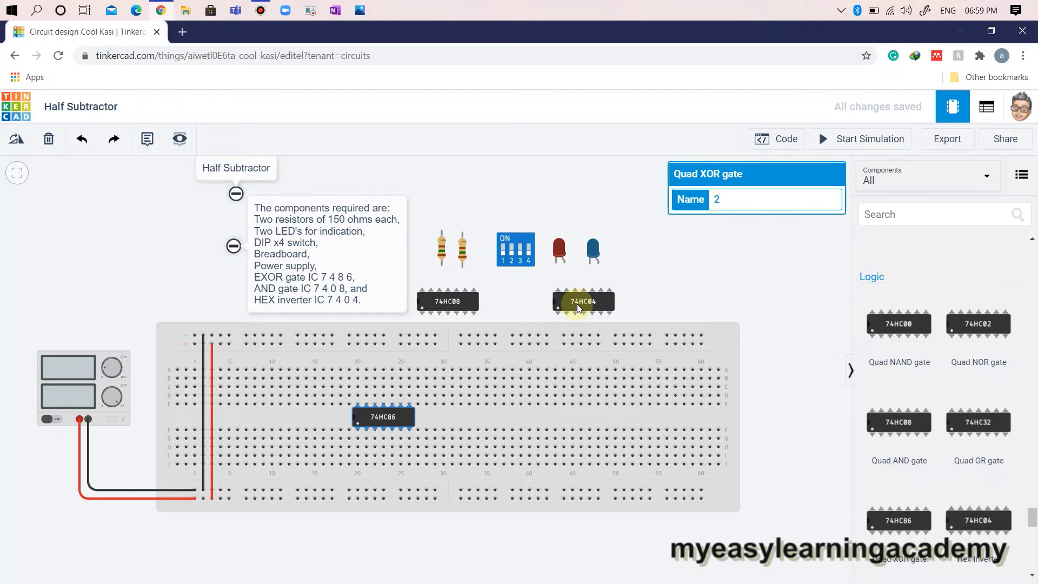
{"action": "left_click_drag", "start_coordinate": [576, 304], "coordinate": [479, 420]}
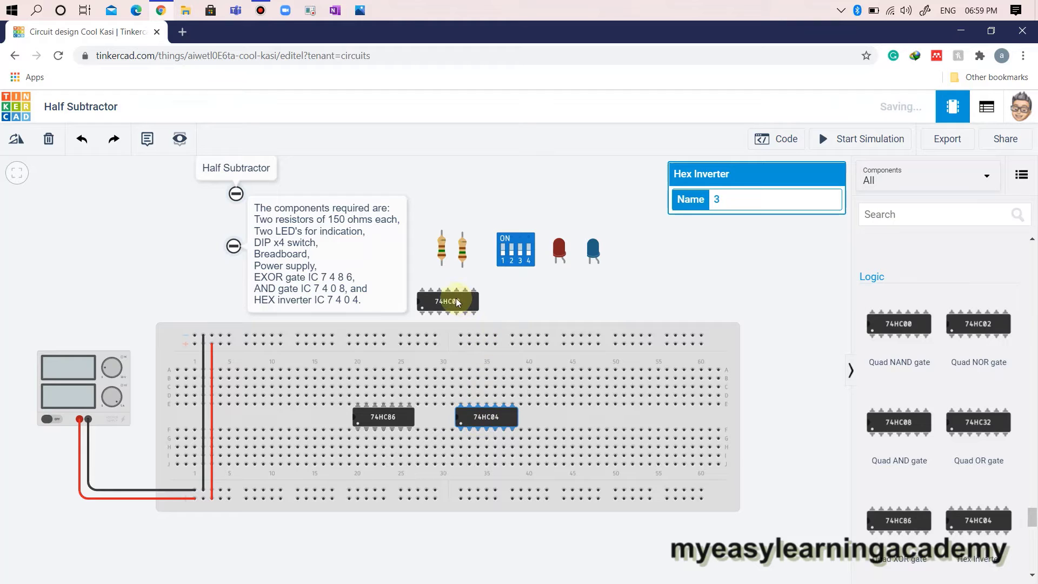
{"action": "left_click_drag", "start_coordinate": [457, 302], "coordinate": [607, 416]}
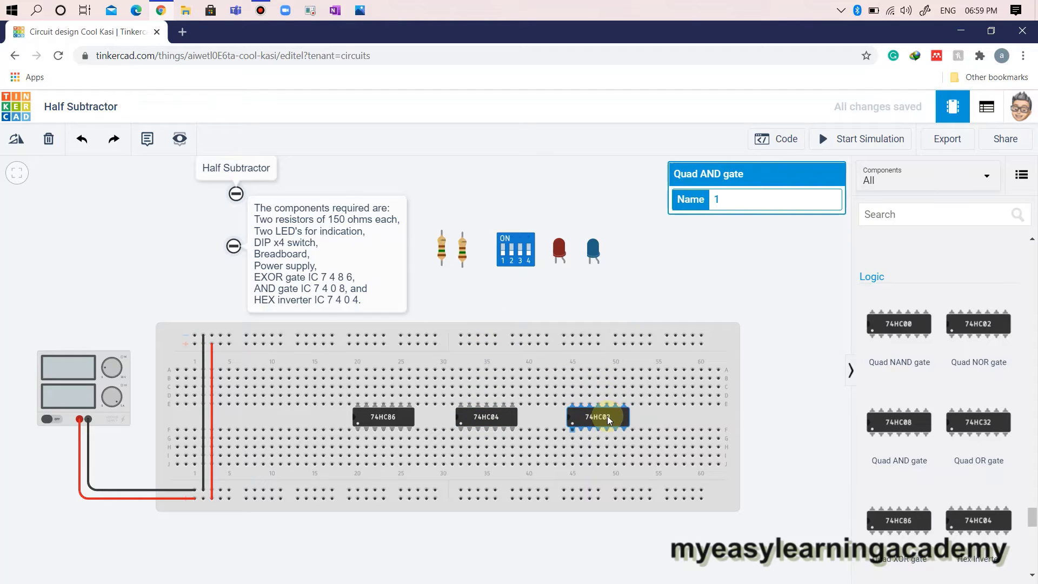
{"action": "left_click", "coordinate": [773, 434]}
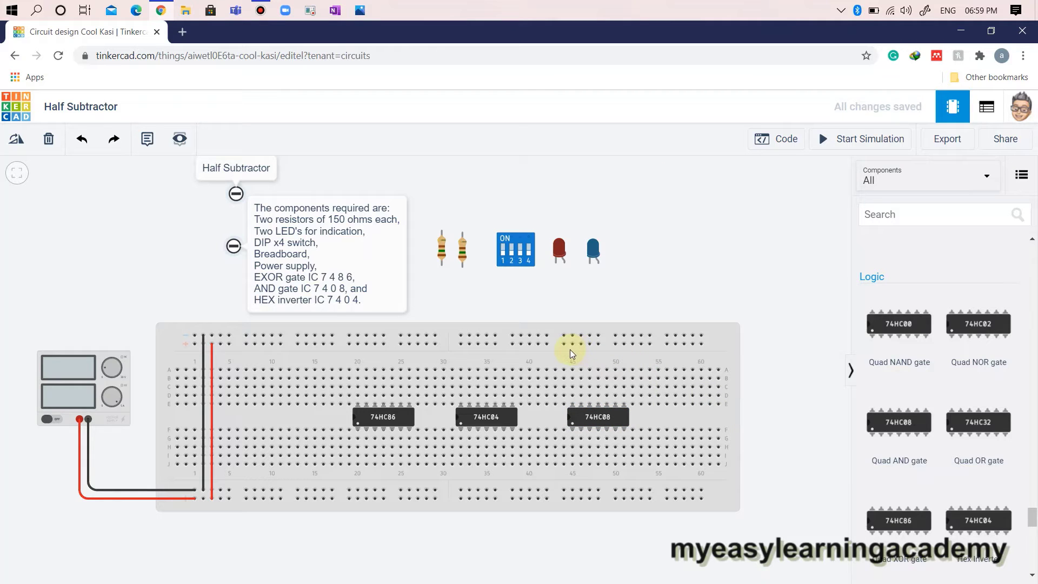
Step: Add a note reading "HEX Inverter (NOT gate)" on the 74HC04 and collapse it
{"action": "left_click", "coordinate": [147, 139]}
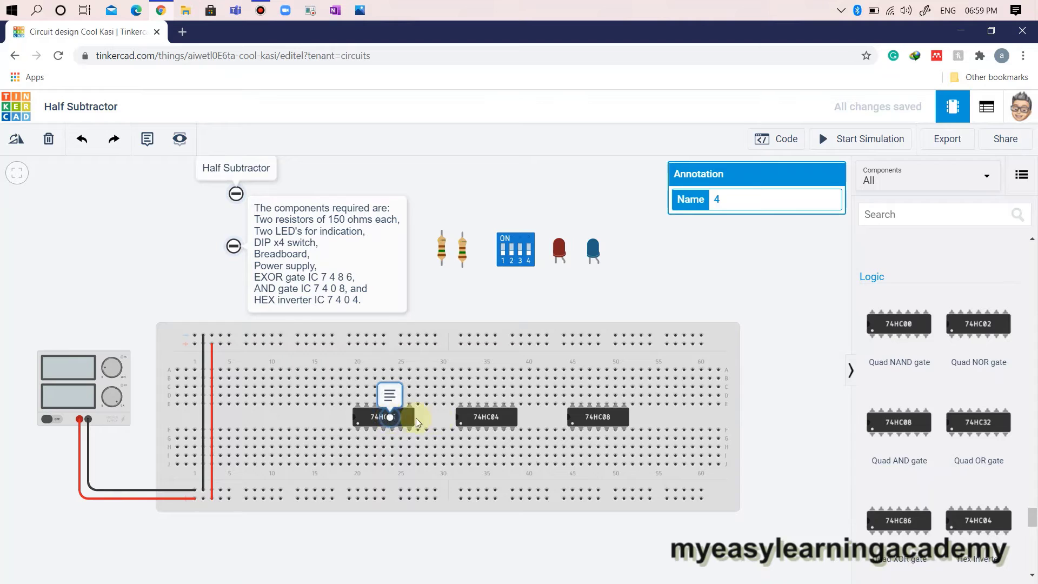
{"action": "left_click", "coordinate": [489, 417]}
{"action": "left_click", "coordinate": [488, 399]}
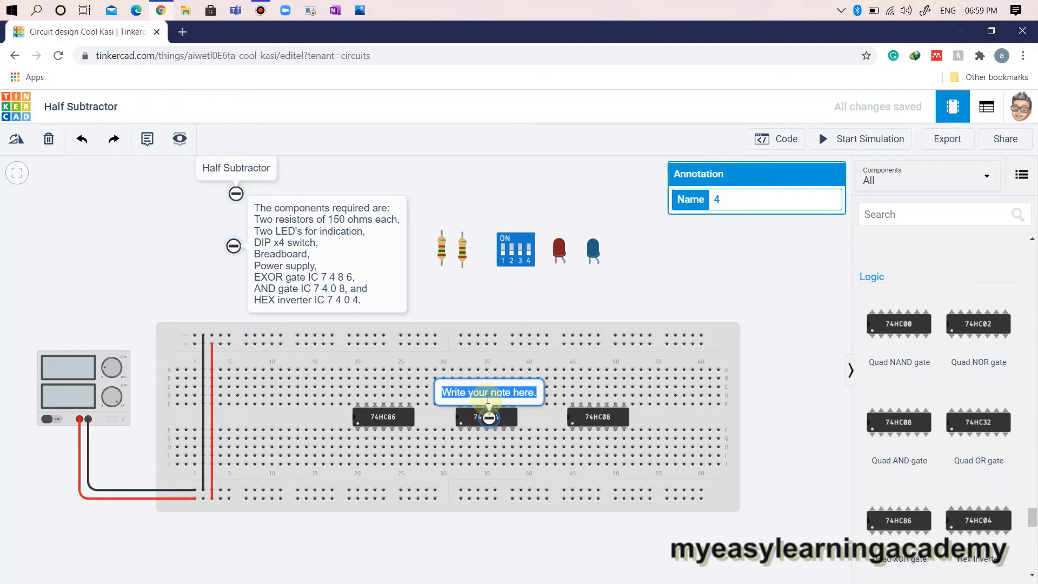
{"action": "type", "text": "HEX In"}
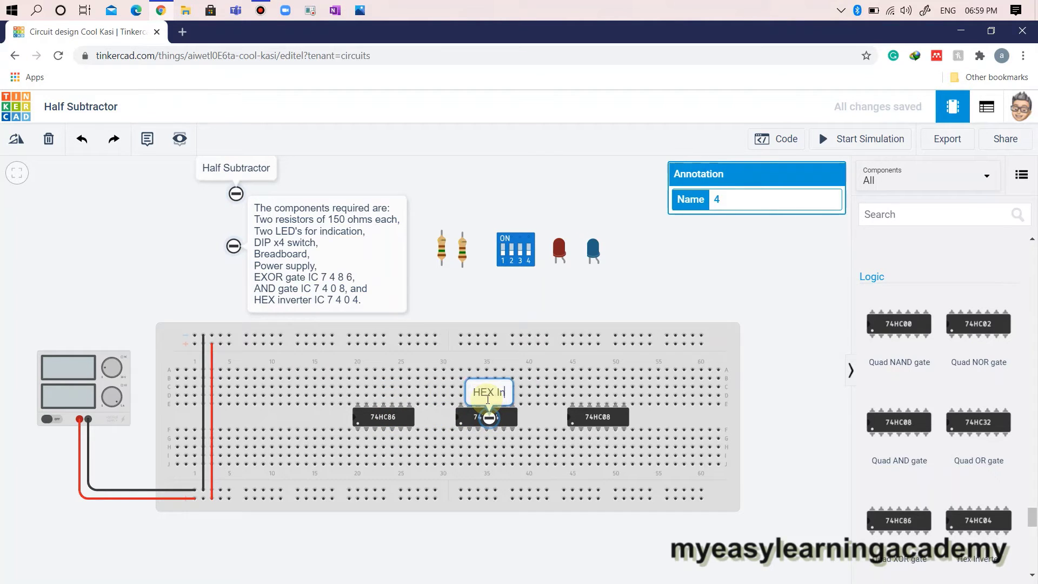
{"action": "type", "text": "verter"}
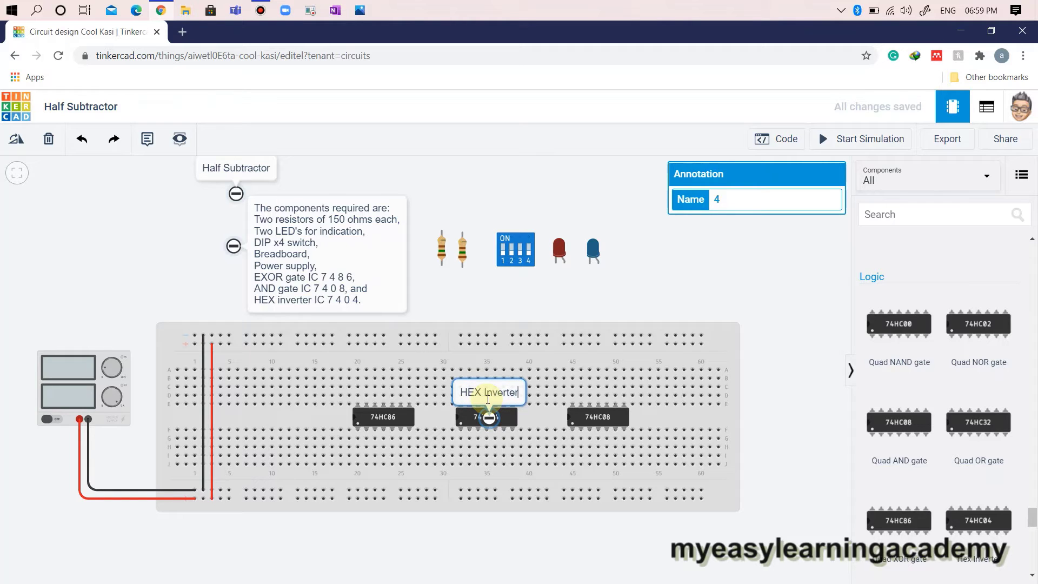
{"action": "type", "text": " (NO"}
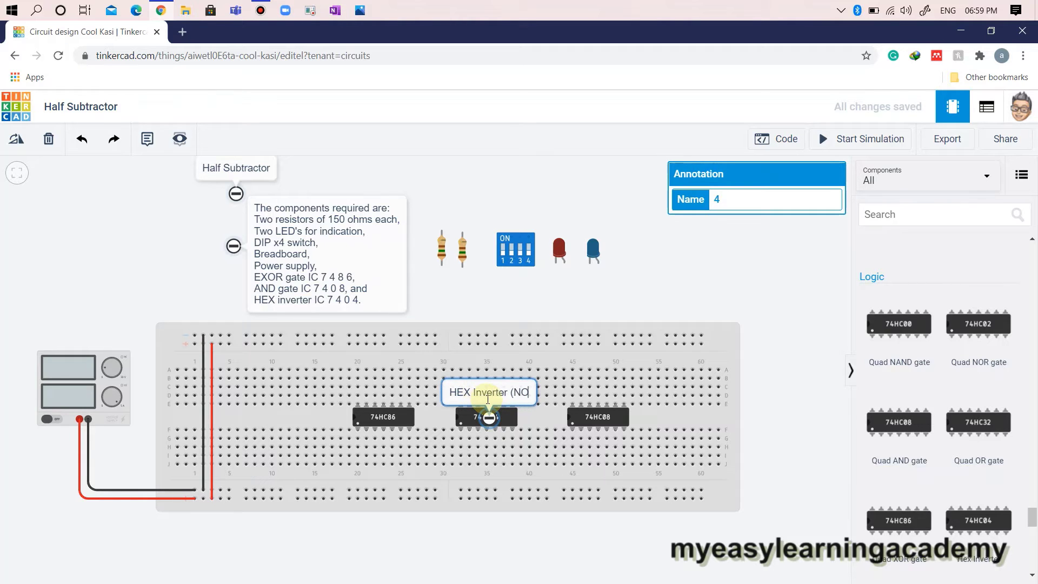
{"action": "type", "text": "T gate)"}
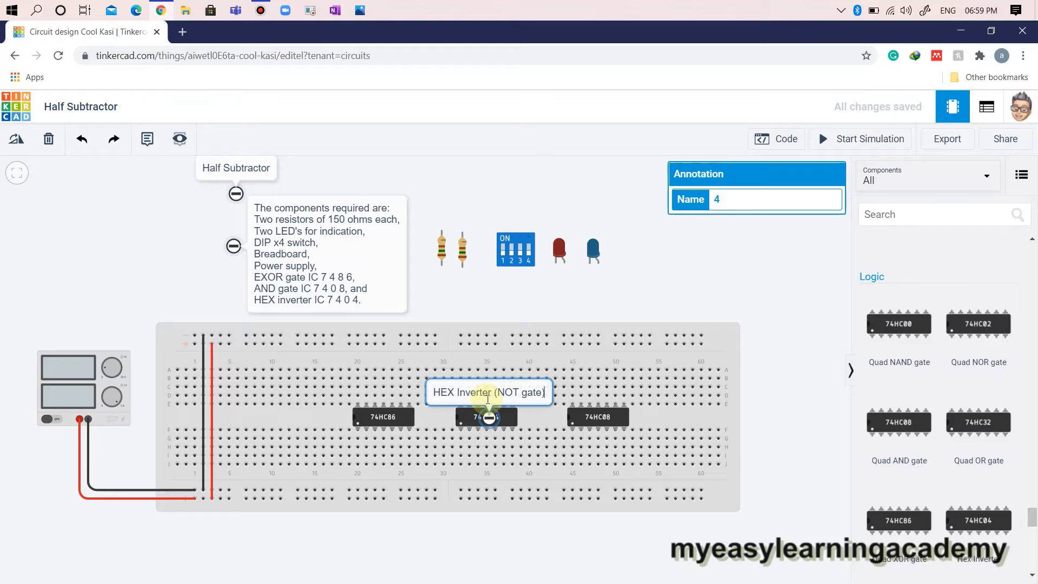
{"action": "left_click", "coordinate": [489, 418]}
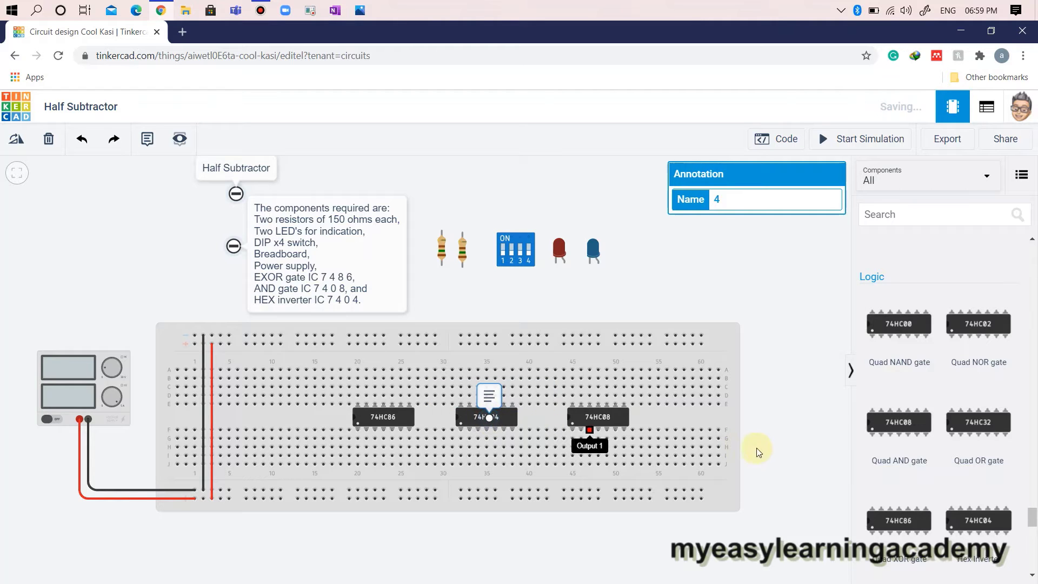
{"action": "left_click", "coordinate": [776, 456]}
Step: Move the DIP switch below the breadboard near column 15 and rotate it 90 degrees clockwise
{"action": "left_click", "coordinate": [523, 242]}
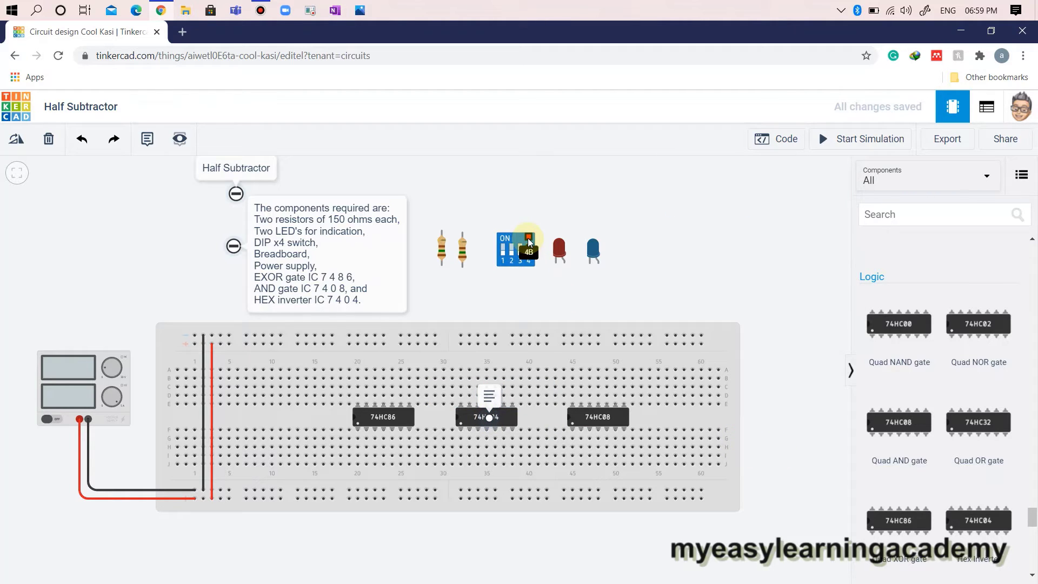
{"action": "left_click_drag", "start_coordinate": [515, 249], "coordinate": [292, 542]}
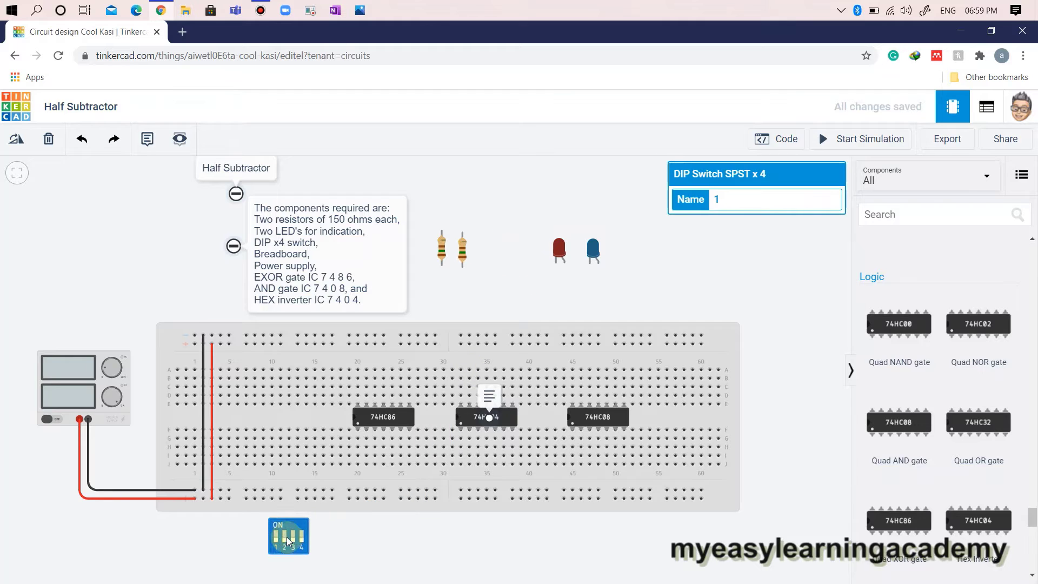
{"action": "left_click", "coordinate": [16, 140]}
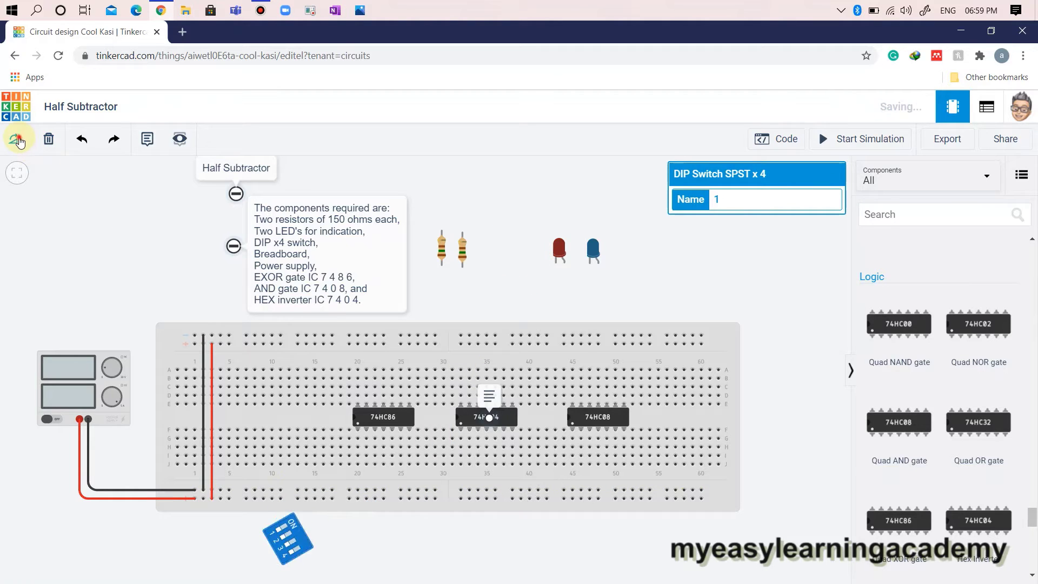
{"action": "left_click_drag", "start_coordinate": [292, 540], "coordinate": [322, 553]}
Step: Wire DIP switch terminal 1A to the lower positive rail near column 11 with a right-angle bend and color the wire red
{"action": "left_click", "coordinate": [300, 535]}
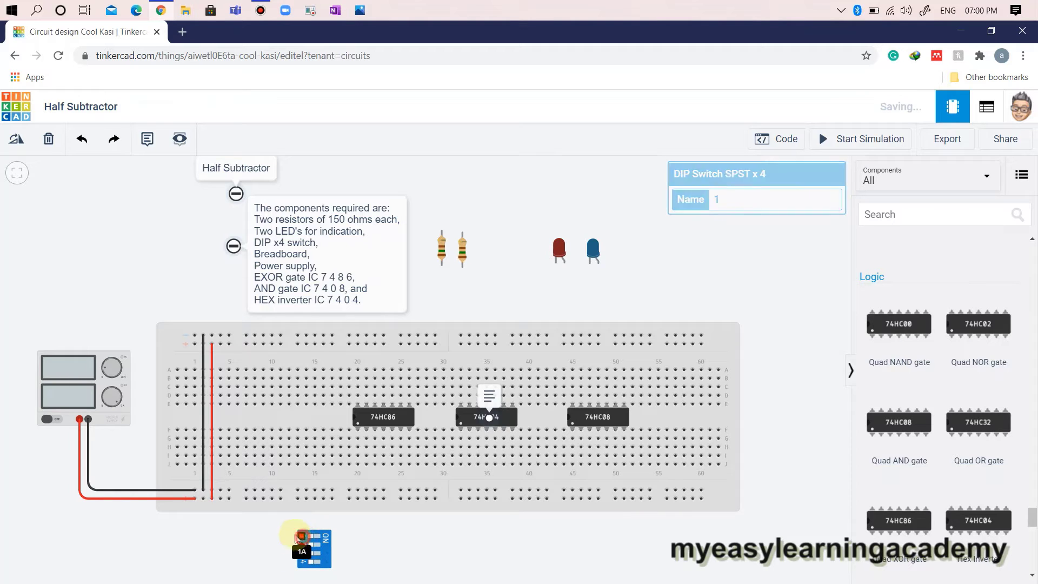
{"action": "left_click", "coordinate": [277, 535]}
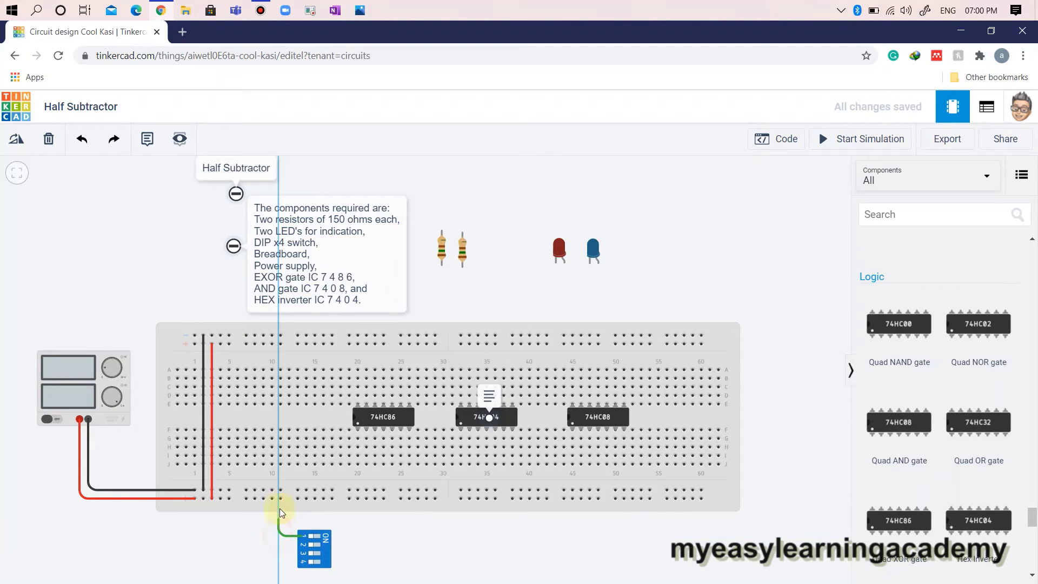
{"action": "left_click", "coordinate": [280, 498]}
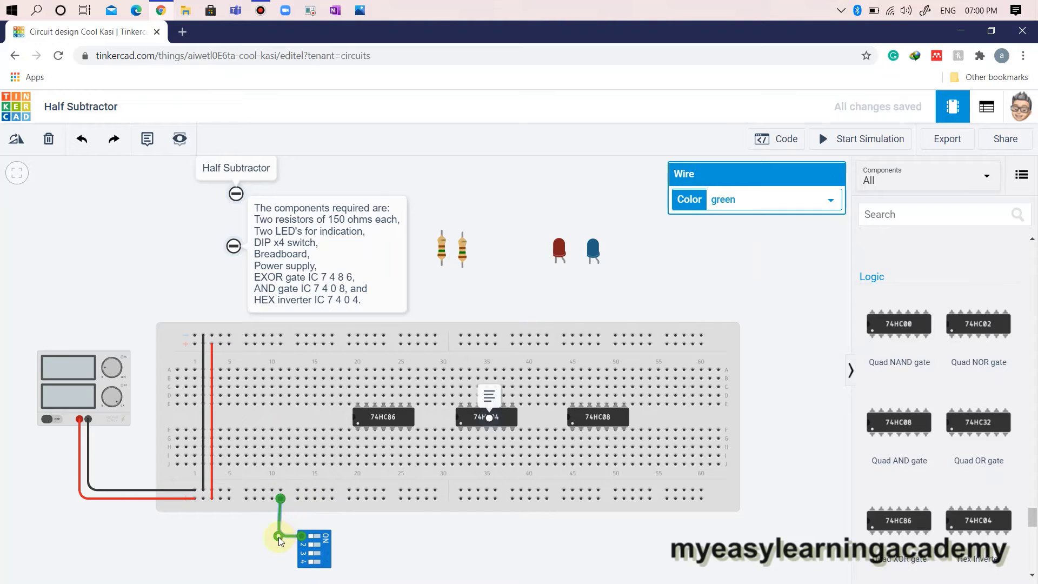
{"action": "left_click_drag", "start_coordinate": [279, 538], "coordinate": [282, 541]}
{"action": "left_click", "coordinate": [742, 199]}
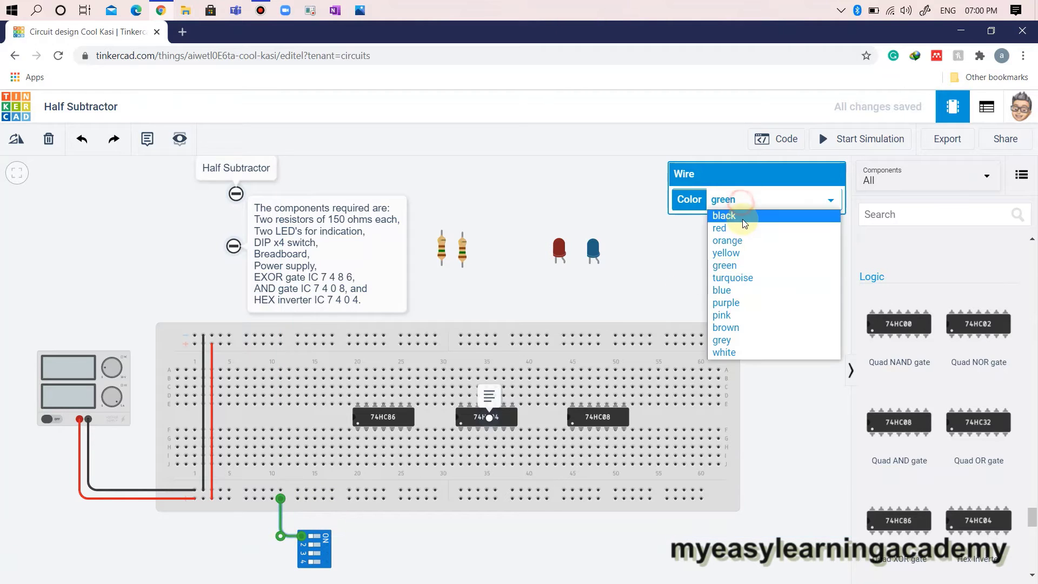
{"action": "left_click", "coordinate": [743, 230]}
{"action": "left_click", "coordinate": [412, 565]}
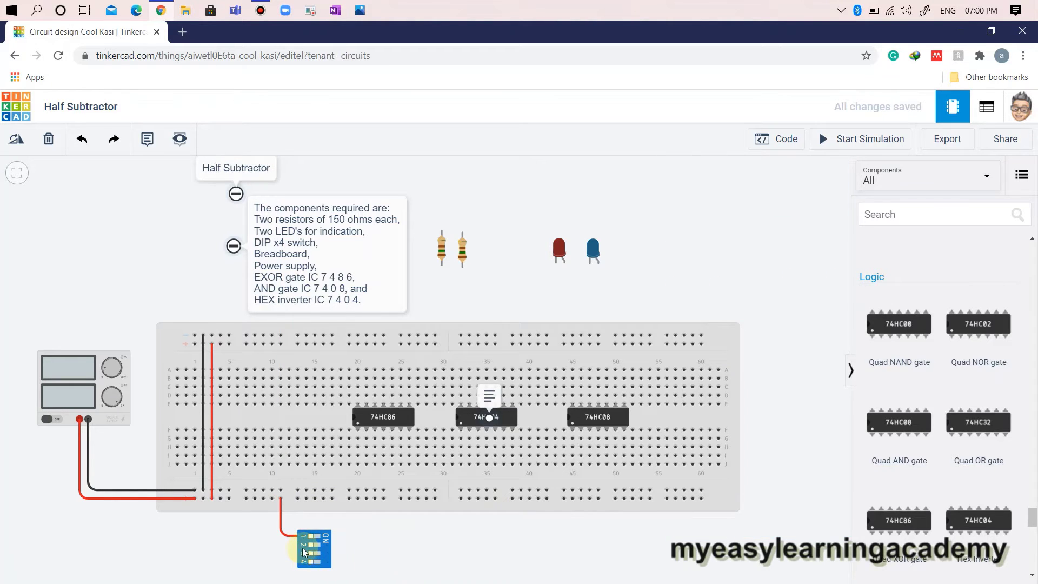
Step: Wire the DIP switch's second input terminal to the lower positive rail near column 10 with a right-angle bend, colored red
{"action": "left_click", "coordinate": [301, 546]}
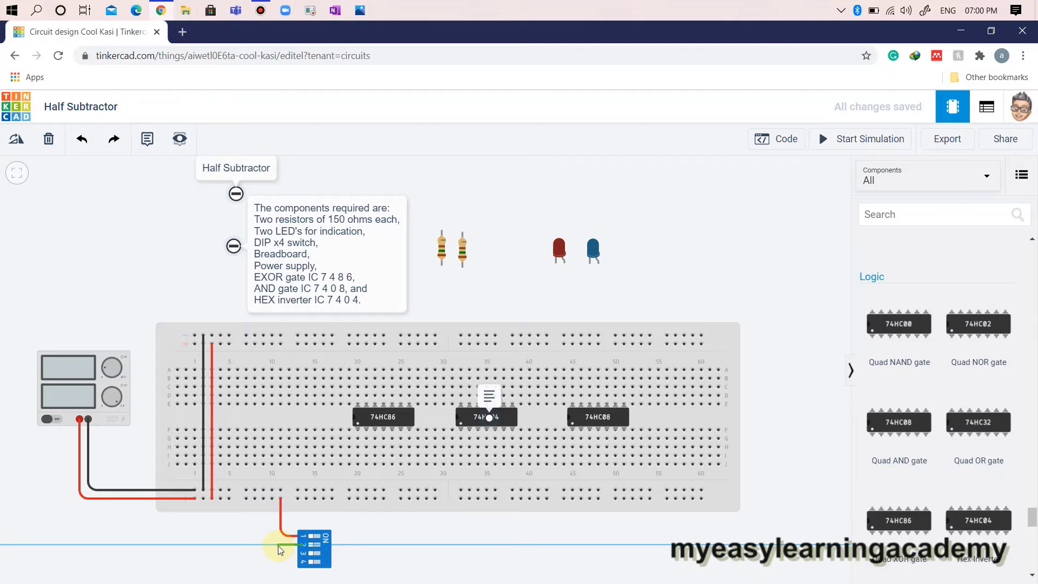
{"action": "left_click", "coordinate": [272, 497]}
{"action": "left_click_drag", "start_coordinate": [278, 544], "coordinate": [271, 543]}
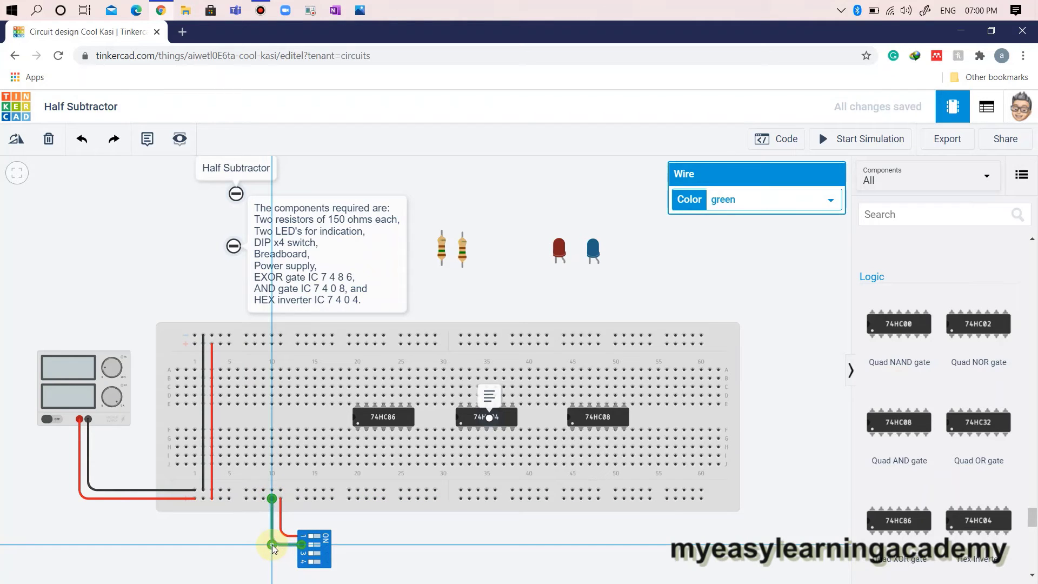
{"action": "left_click", "coordinate": [748, 199]}
{"action": "left_click", "coordinate": [753, 229]}
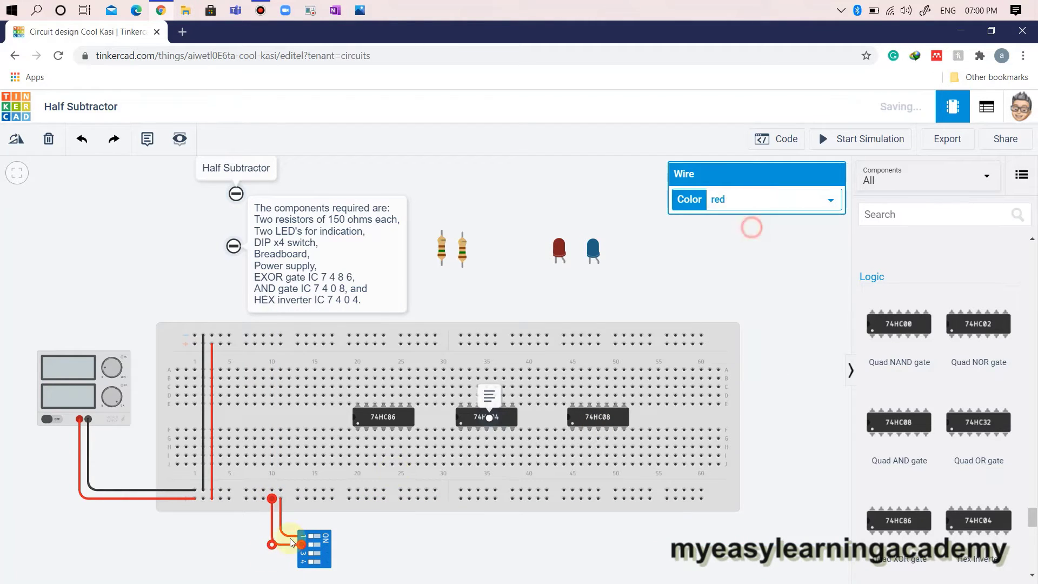
Step: Add a note reading "A" at the rail end of the wire from DIP switch 1
{"action": "left_click", "coordinate": [147, 138]}
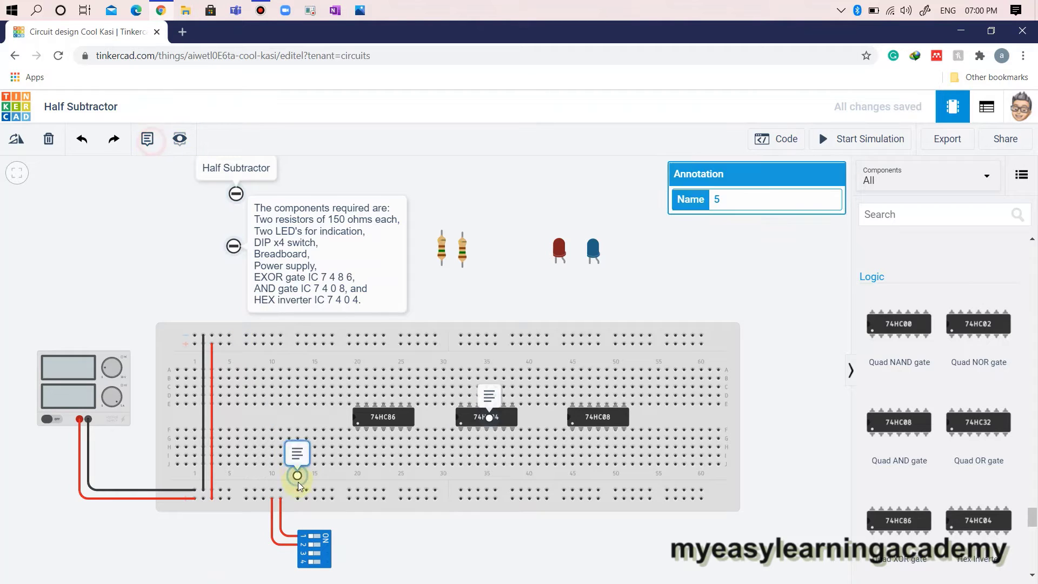
{"action": "left_click", "coordinate": [283, 490]}
{"action": "left_click_drag", "start_coordinate": [284, 489], "coordinate": [281, 489]}
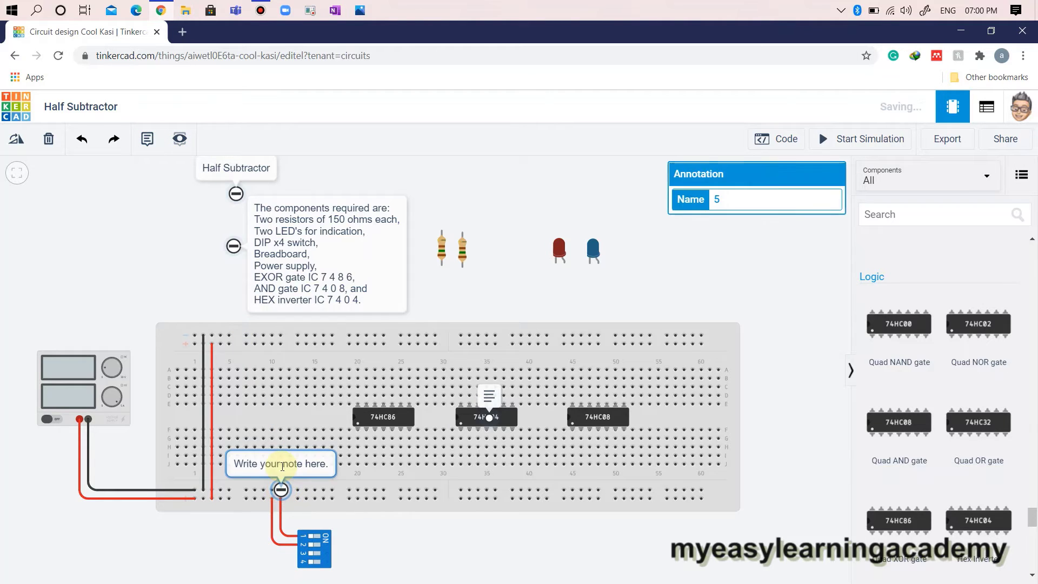
{"action": "type", "text": "A"}
{"action": "left_click", "coordinate": [229, 541]}
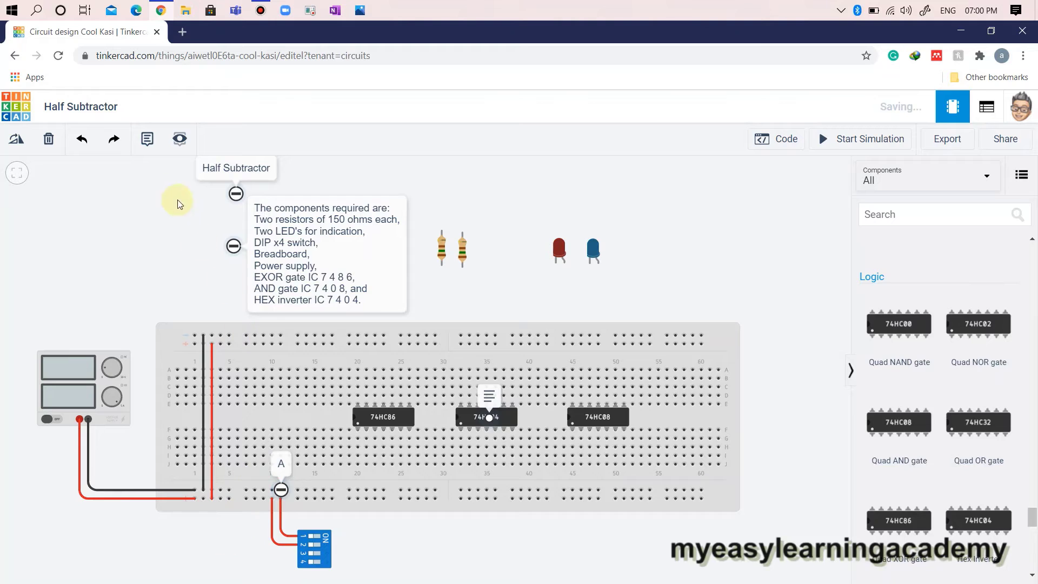
Step: Add a note reading "B" at the bend of the wire from DIP switch 2
{"action": "left_click", "coordinate": [149, 142]}
{"action": "left_click", "coordinate": [275, 546]}
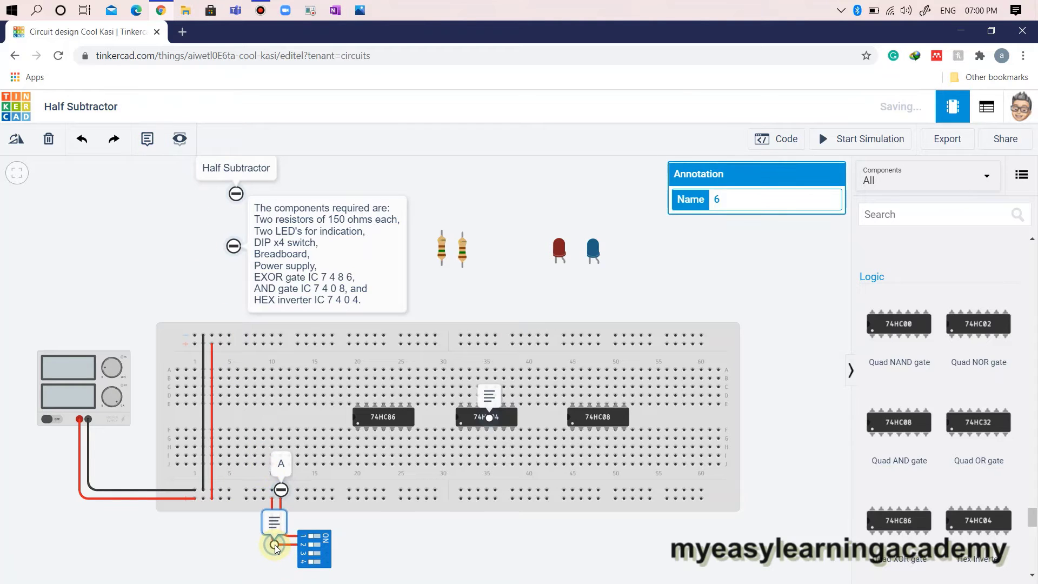
{"action": "type", "text": "B"}
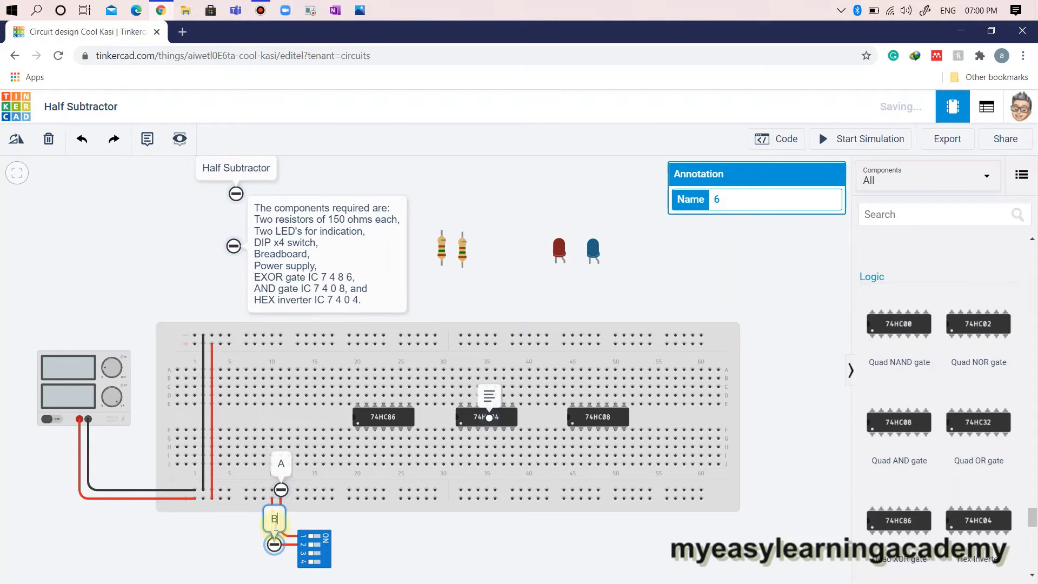
Step: Move the "B" note's text to sit below its marker near the DIP switch
{"action": "left_click", "coordinate": [239, 528]}
{"action": "left_click", "coordinate": [275, 505]}
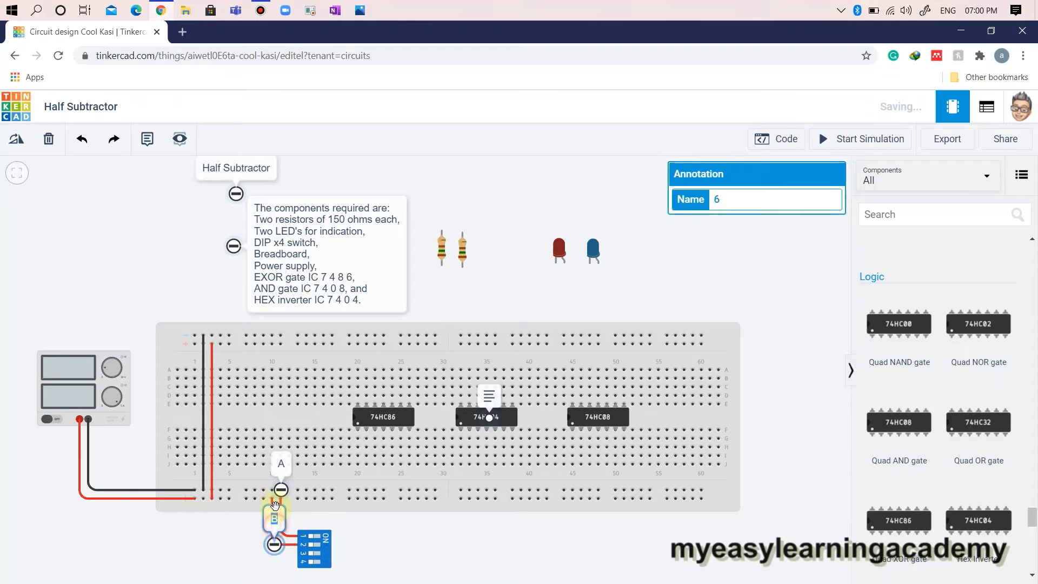
{"action": "mouse_move", "coordinate": [263, 513]}
{"action": "left_mouse_down"}
{"action": "mouse_move", "coordinate": [239, 556]}
{"action": "mouse_move", "coordinate": [273, 572]}
{"action": "left_mouse_up"}
{"action": "left_click", "coordinate": [388, 562]}
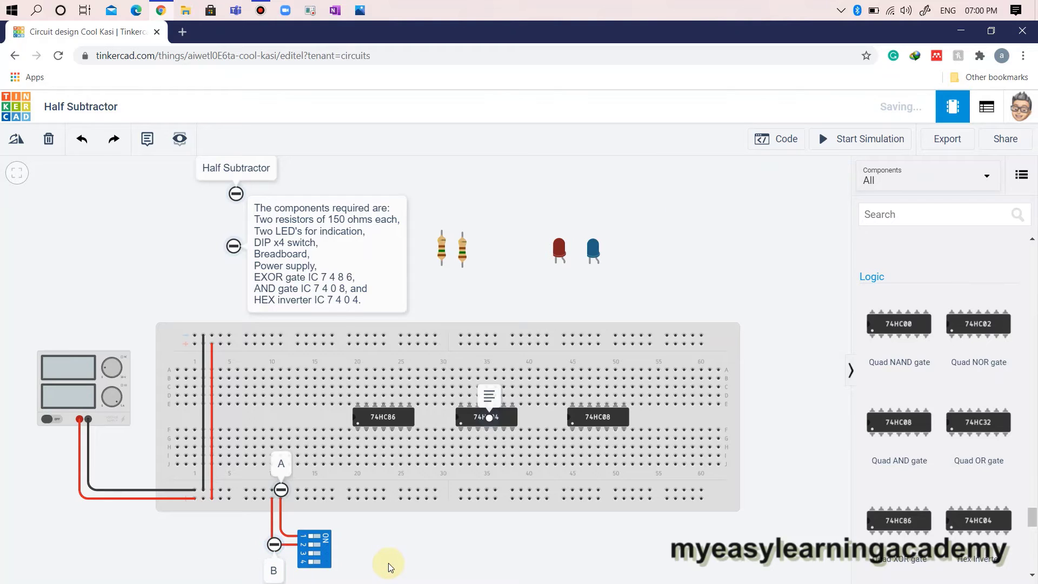
Step: Wire the 74HC86's ground pin straight down to the lower negative rail and color the wire black
{"action": "left_click", "coordinate": [409, 429]}
{"action": "left_click", "coordinate": [409, 490]}
{"action": "left_click", "coordinate": [778, 199]}
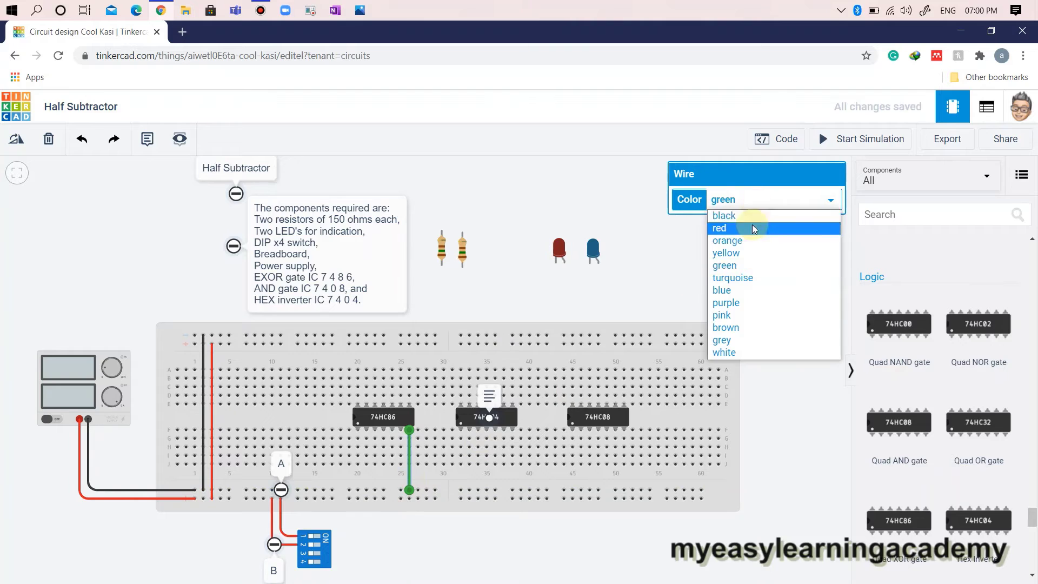
{"action": "left_click", "coordinate": [778, 216]}
{"action": "left_click", "coordinate": [654, 276]}
Step: Wire the 74HC86's power pin at column 20 straight up to the upper positive rail, colored red
{"action": "left_click", "coordinate": [359, 403]}
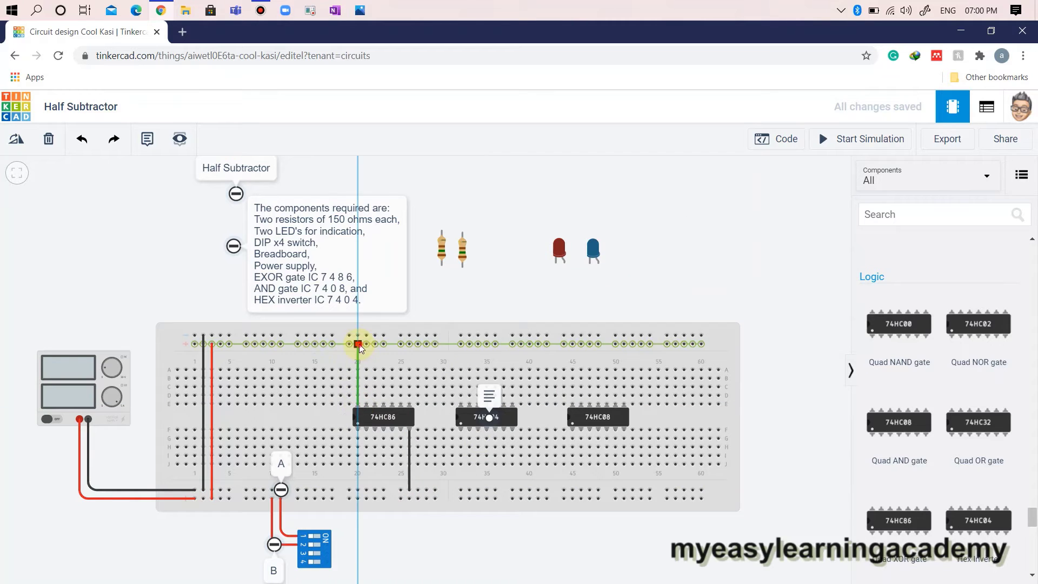
{"action": "left_click", "coordinate": [357, 344]}
{"action": "left_click", "coordinate": [748, 199]}
{"action": "left_click", "coordinate": [749, 233]}
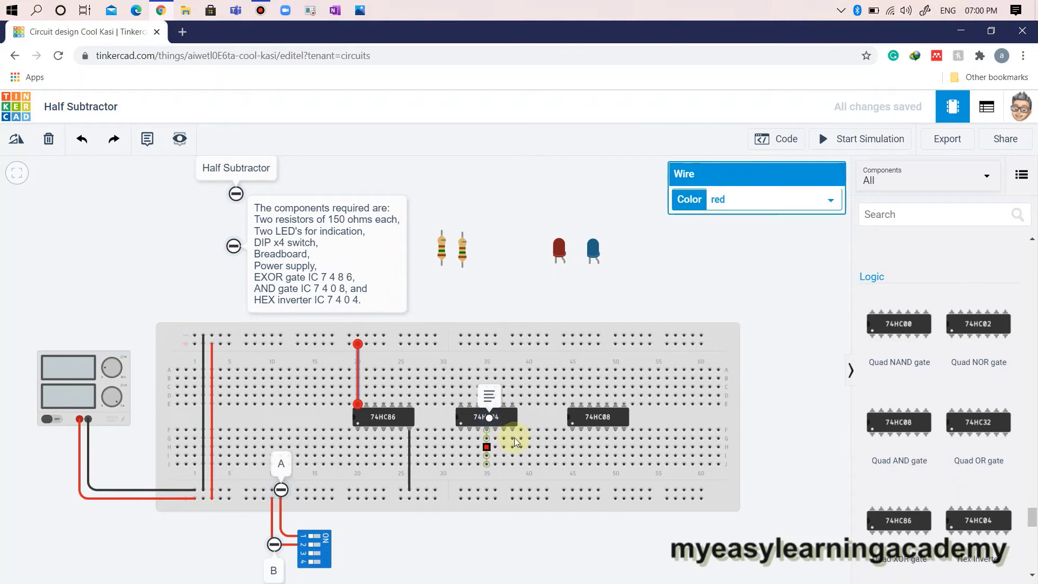
Step: Wire the 74HC04's ground pin to the lower negative rail and color the wire black
{"action": "left_click", "coordinate": [515, 431]}
{"action": "left_click", "coordinate": [512, 490]}
{"action": "left_click", "coordinate": [778, 199]}
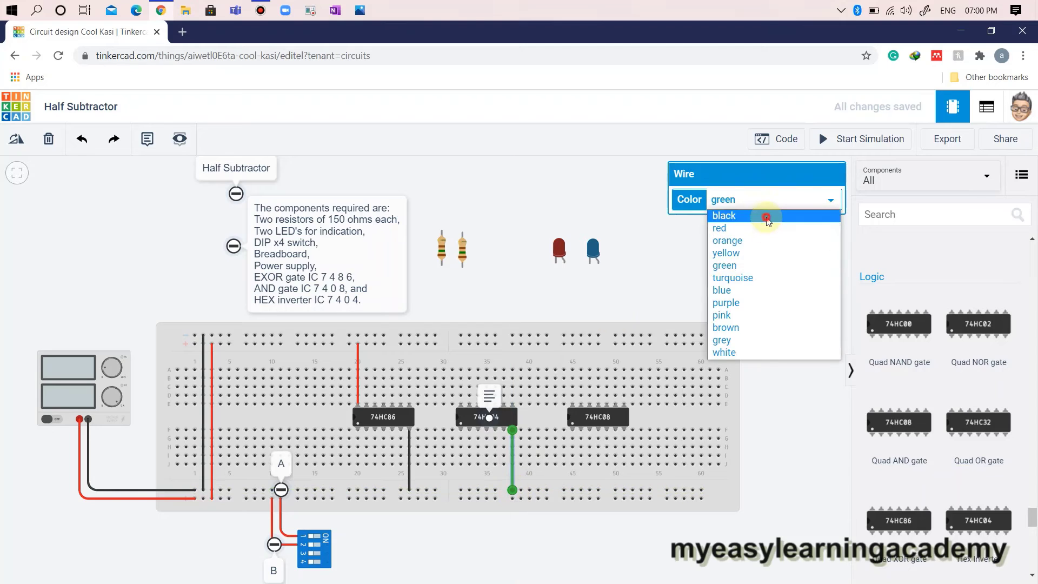
{"action": "left_click", "coordinate": [766, 214]}
Step: Wire the 74HC04's power pin to the upper positive rail and color the wire red
{"action": "left_click", "coordinate": [459, 400]}
{"action": "left_click", "coordinate": [461, 344]}
{"action": "left_click", "coordinate": [757, 199]}
{"action": "left_click", "coordinate": [751, 233]}
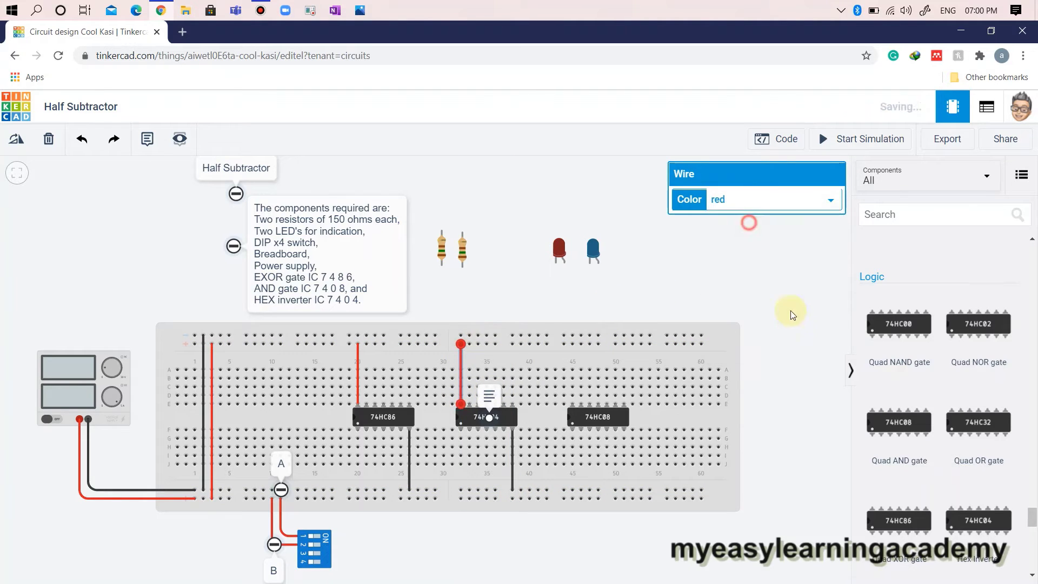
{"action": "left_click", "coordinate": [788, 309]}
Step: Wire the 74HC08's ground pin to the lower negative rail with a black wire
{"action": "left_click", "coordinate": [615, 430]}
{"action": "left_click", "coordinate": [624, 490]}
{"action": "left_click", "coordinate": [778, 200]}
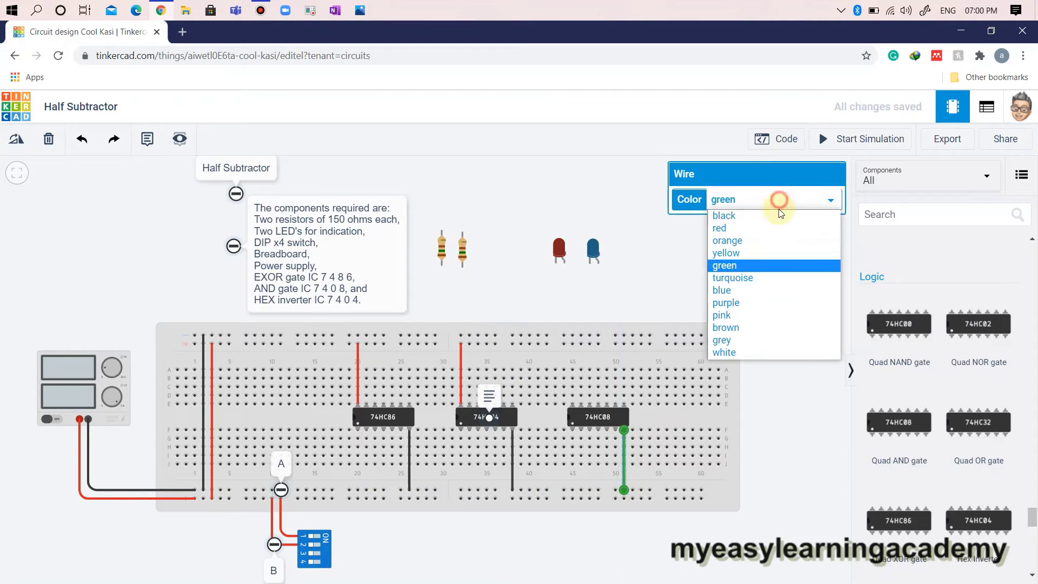
{"action": "left_click", "coordinate": [725, 215]}
Step: Wire the 74HC08's power pin at column 45 to the upper positive rail with a red wire
{"action": "left_click", "coordinate": [573, 404]}
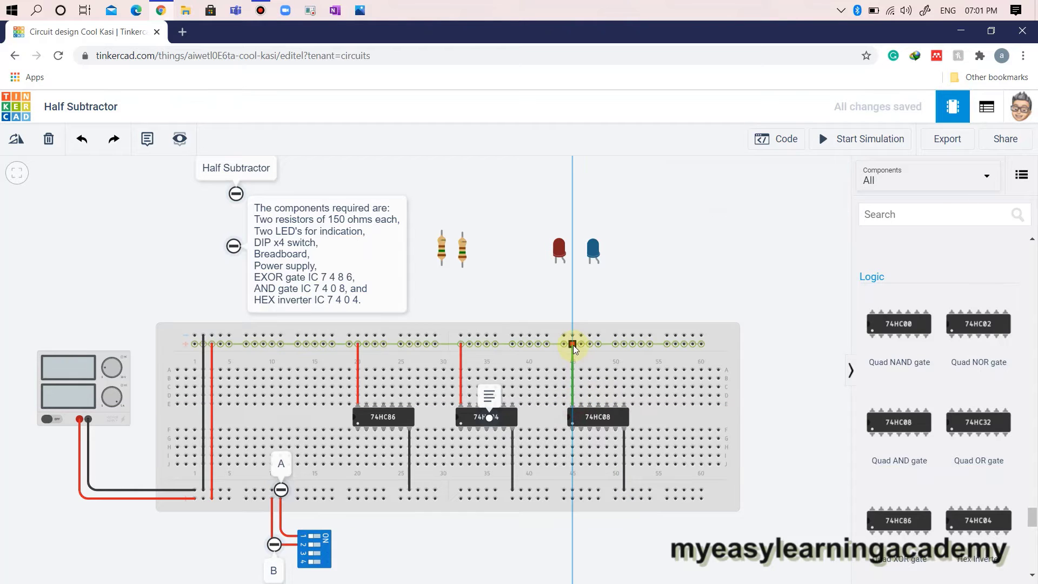
{"action": "left_click", "coordinate": [573, 345]}
{"action": "left_click", "coordinate": [771, 202]}
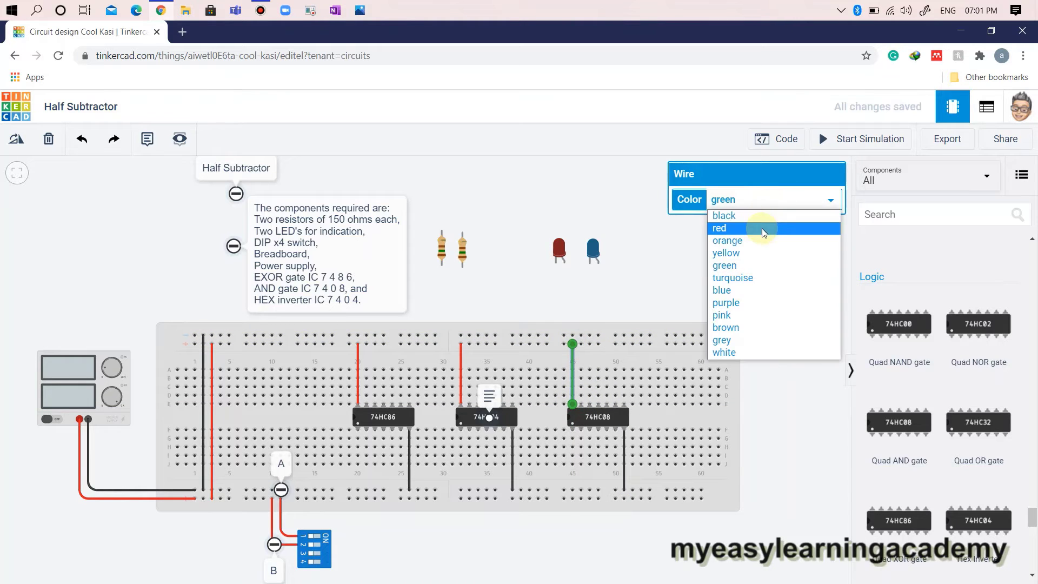
{"action": "left_click", "coordinate": [761, 228]}
{"action": "left_click", "coordinate": [784, 356]}
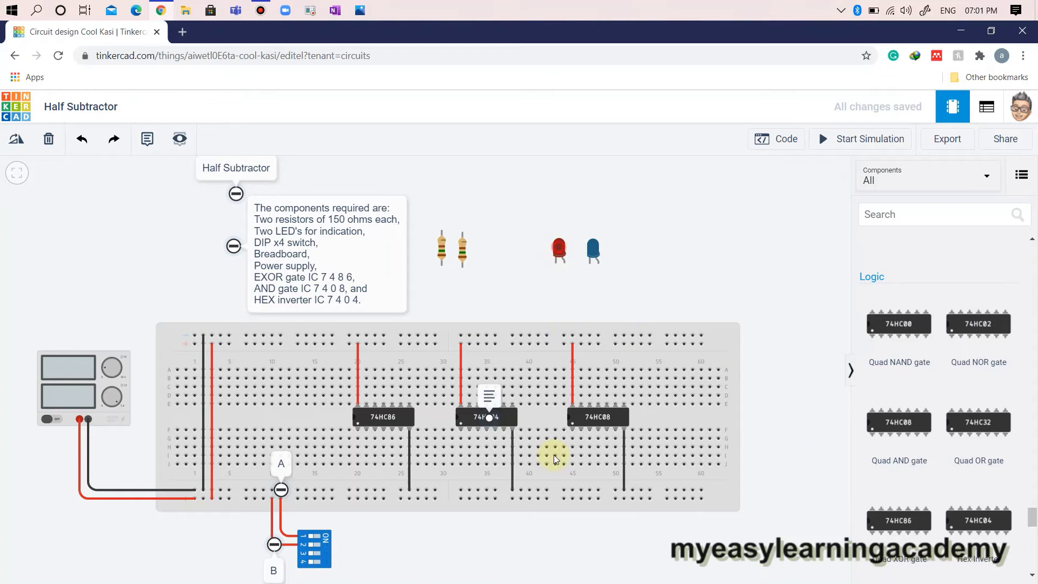
Step: Move the red LED below the breadboard near column 30 and rotate it horizontally with its leads facing the DIP switch
{"action": "left_click_drag", "start_coordinate": [556, 254], "coordinate": [514, 530]}
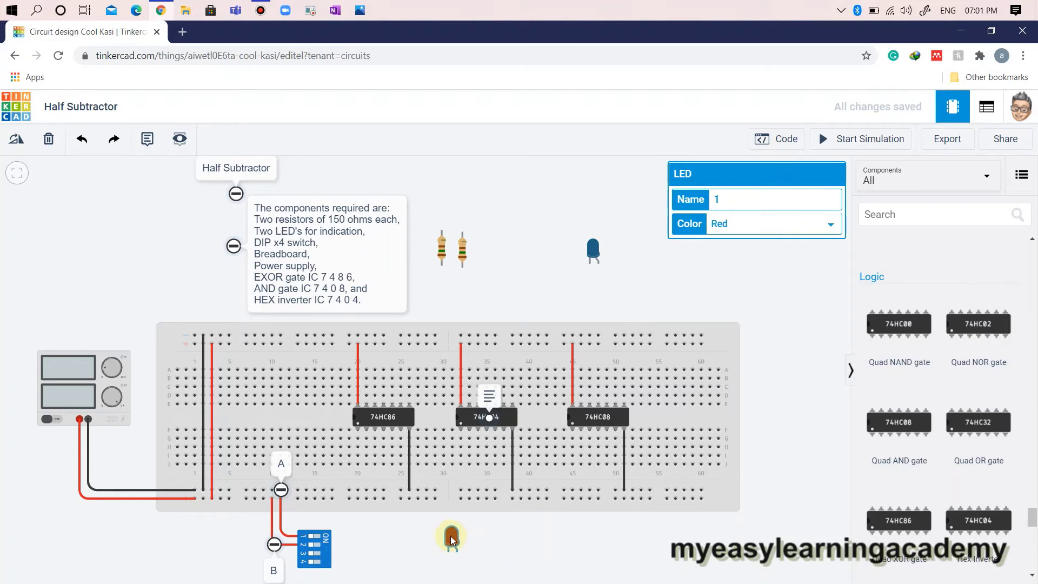
{"action": "left_click", "coordinate": [18, 143]}
{"action": "left_click", "coordinate": [18, 143]}
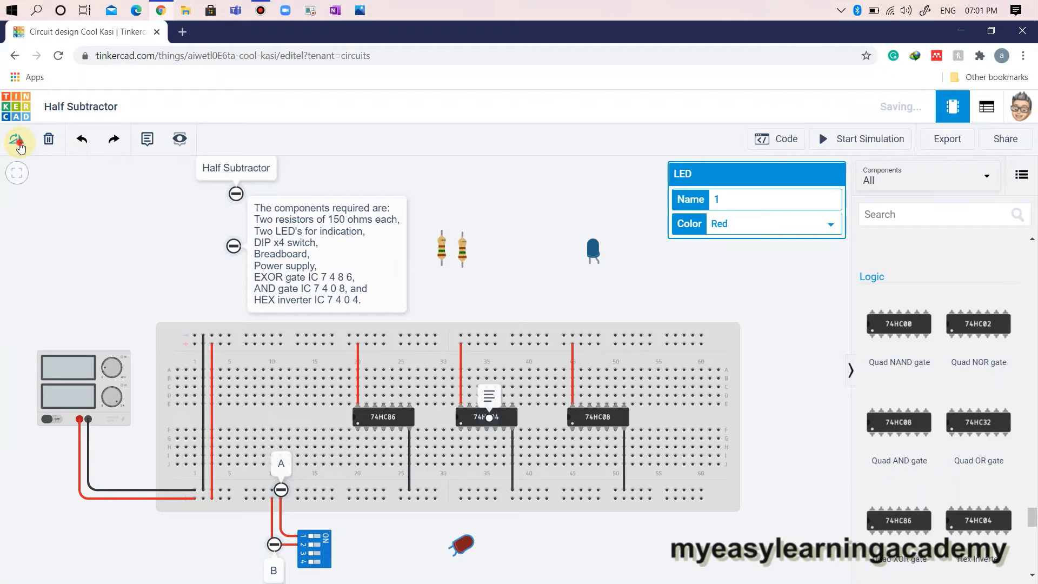
{"action": "left_click", "coordinate": [18, 143]}
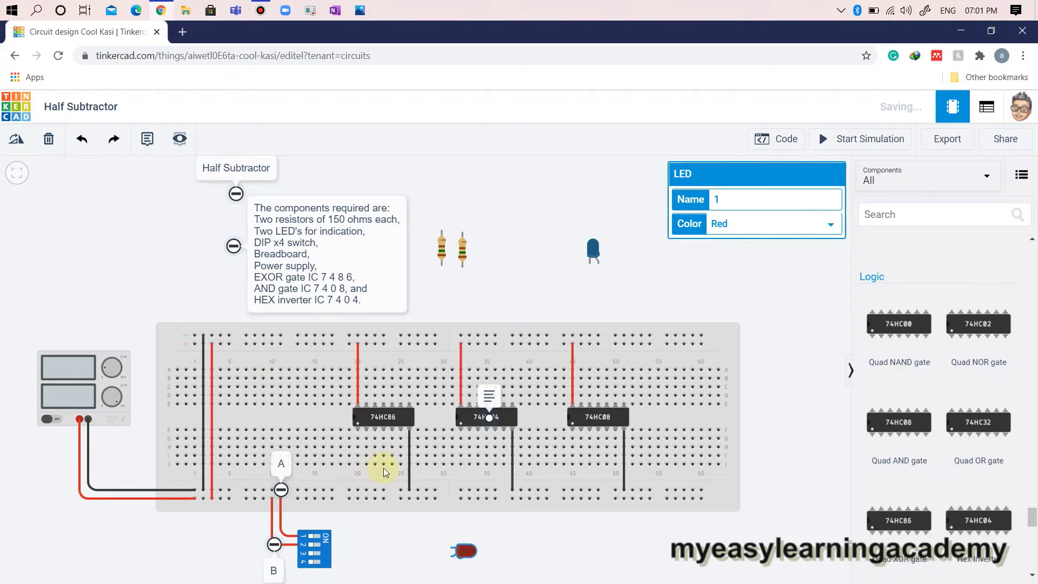
Step: Add a note reading "Difference = EXOR (A, B)" beside the red LED, with its text placed to the right of its marker
{"action": "left_click", "coordinate": [146, 140]}
{"action": "left_click", "coordinate": [497, 535]}
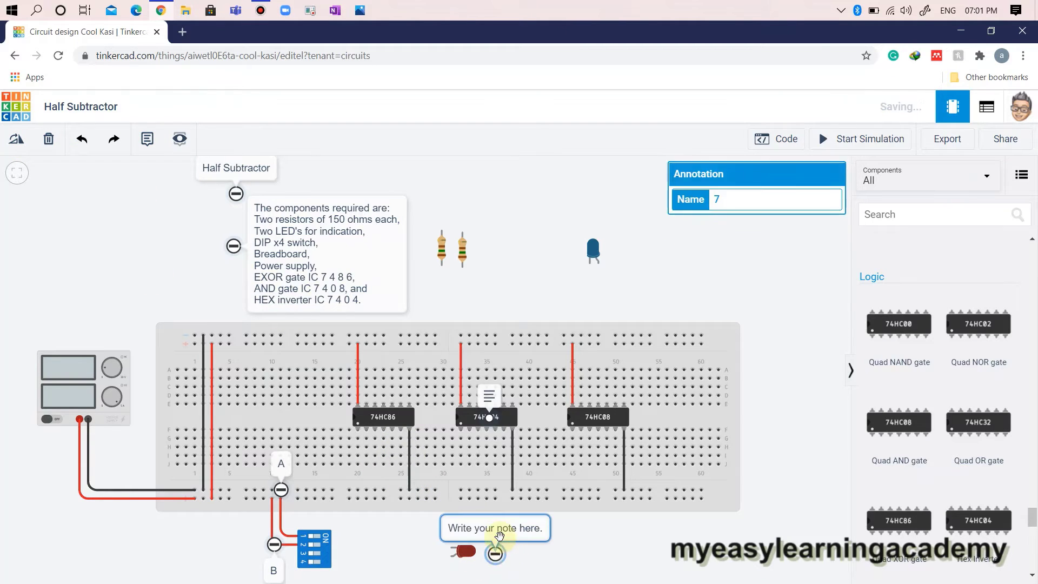
{"action": "double_click", "coordinate": [500, 530]}
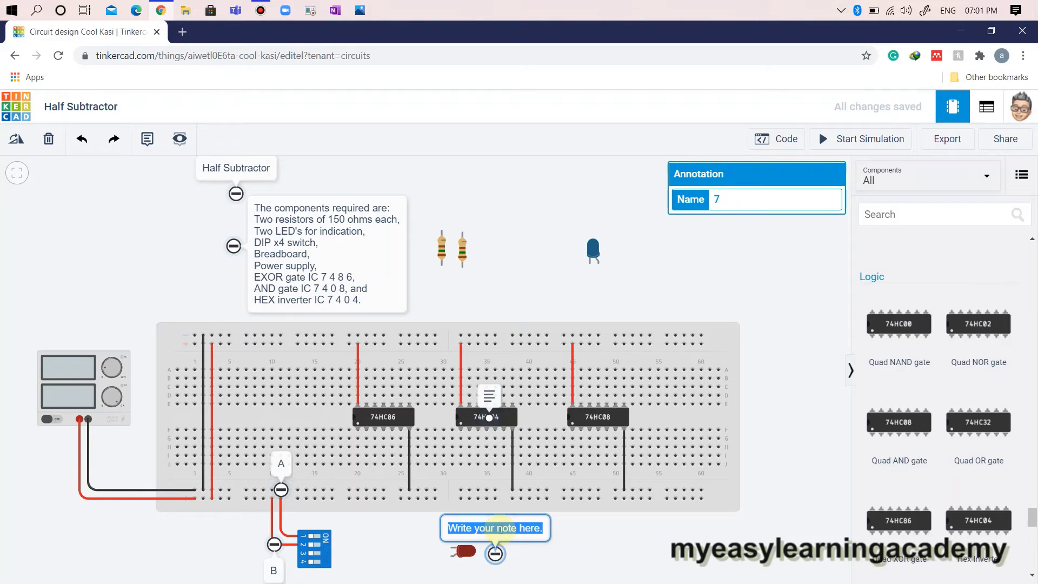
{"action": "type", "text": "Diffe"}
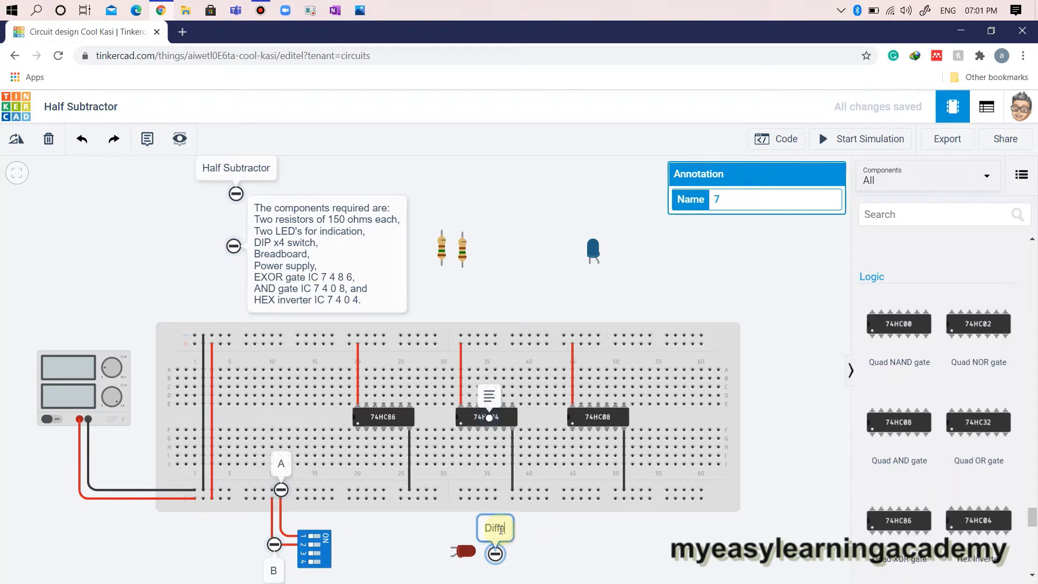
{"action": "type", "text": "rence = E"}
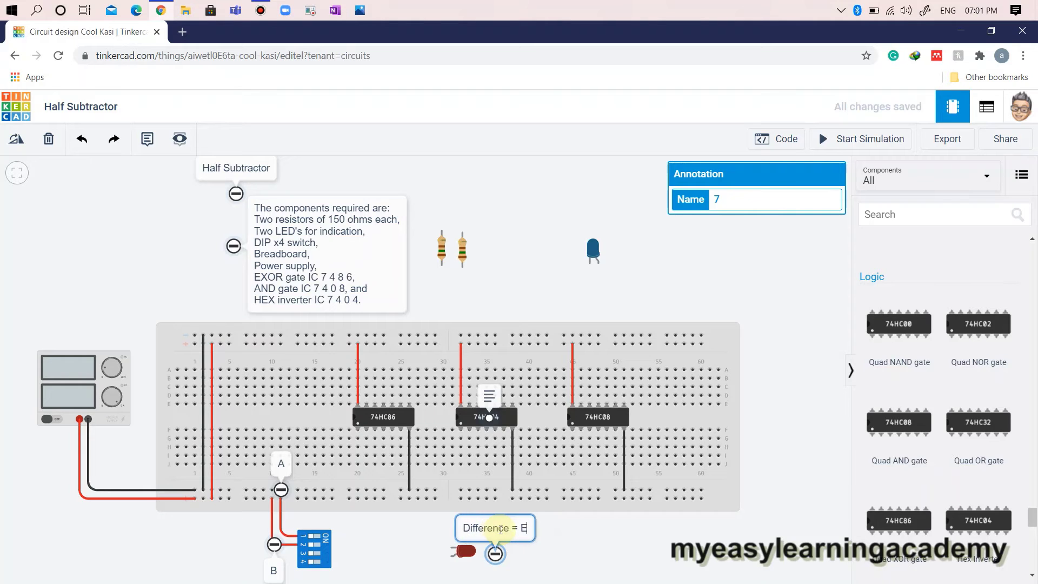
{"action": "type", "text": "XOR "}
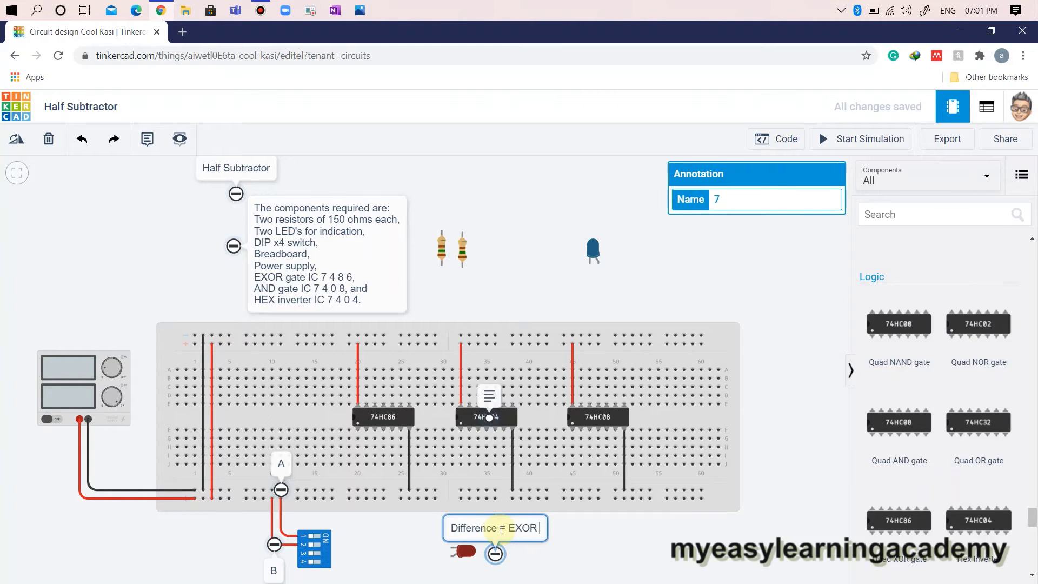
{"action": "type", "text": "(A, B)"}
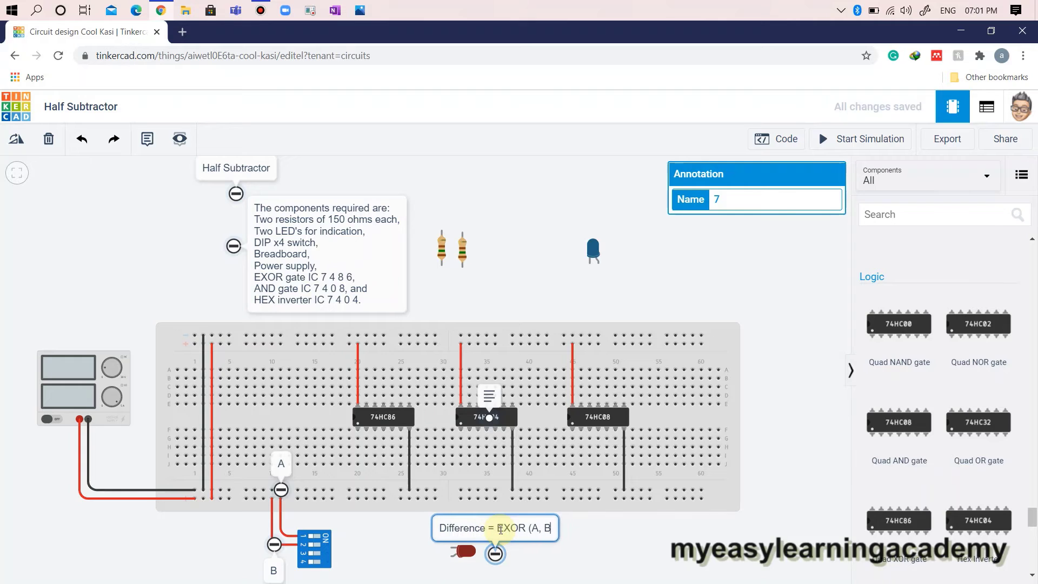
{"action": "left_click", "coordinate": [517, 548]}
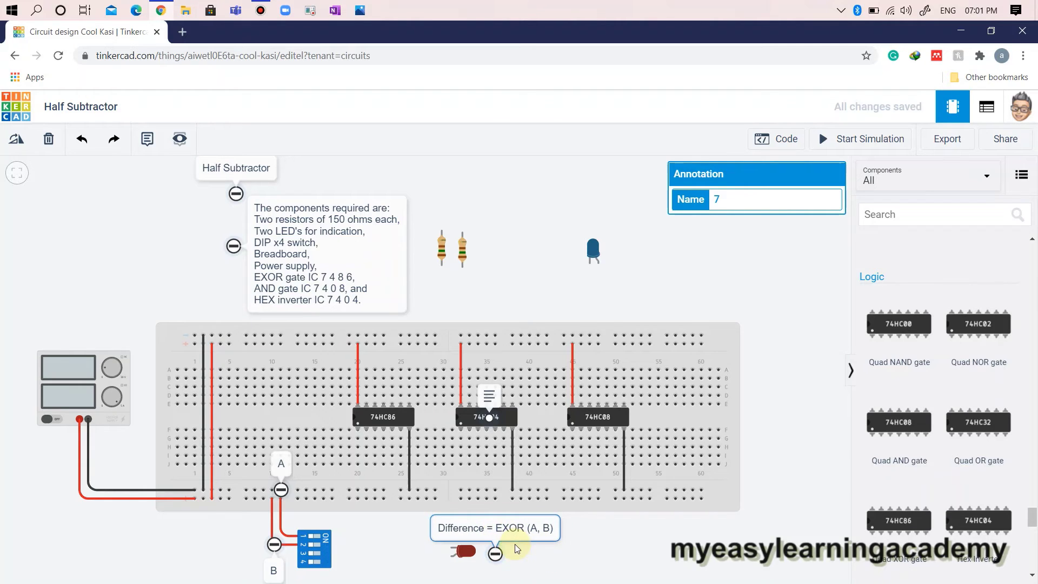
{"action": "left_click_drag", "start_coordinate": [517, 538], "coordinate": [556, 561]}
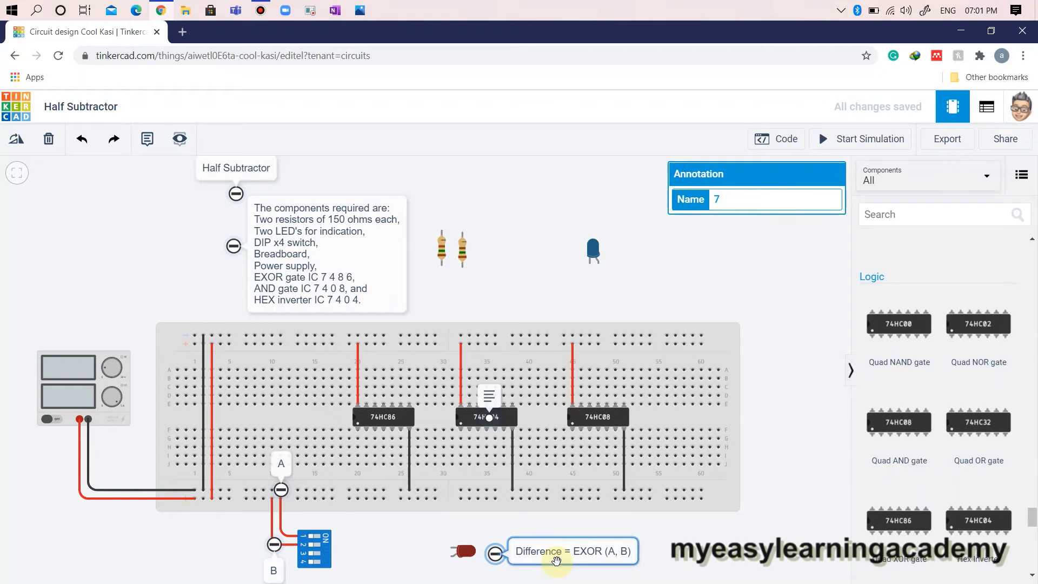
{"action": "left_click", "coordinate": [656, 560]}
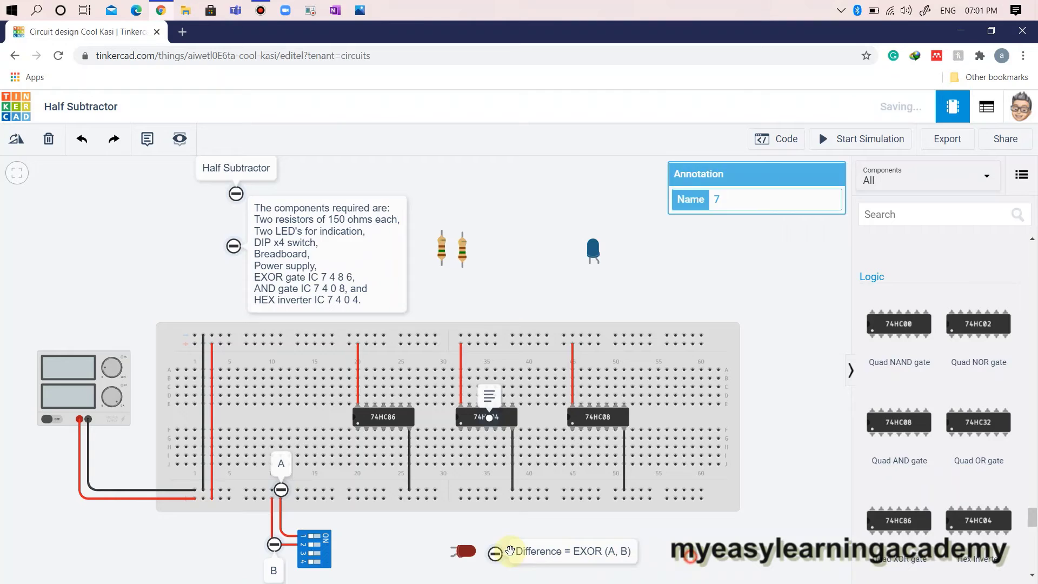
Step: Wire the red LED's upper lead to the lower negative rail near column 29 with a right-angle bend, colored black
{"action": "left_click", "coordinate": [441, 550]}
{"action": "left_click", "coordinate": [436, 490]}
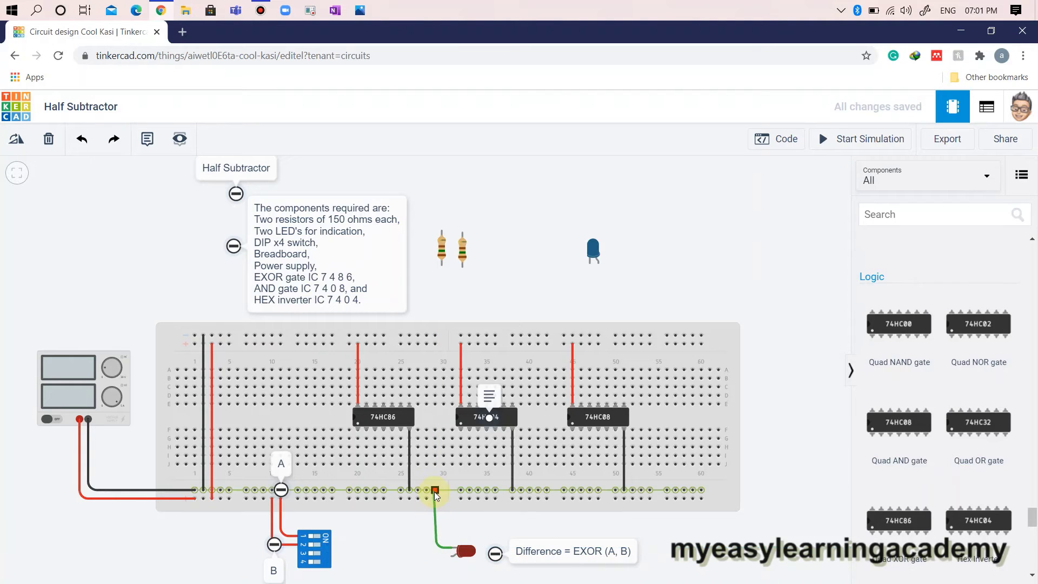
{"action": "left_click_drag", "start_coordinate": [434, 547], "coordinate": [432, 550]}
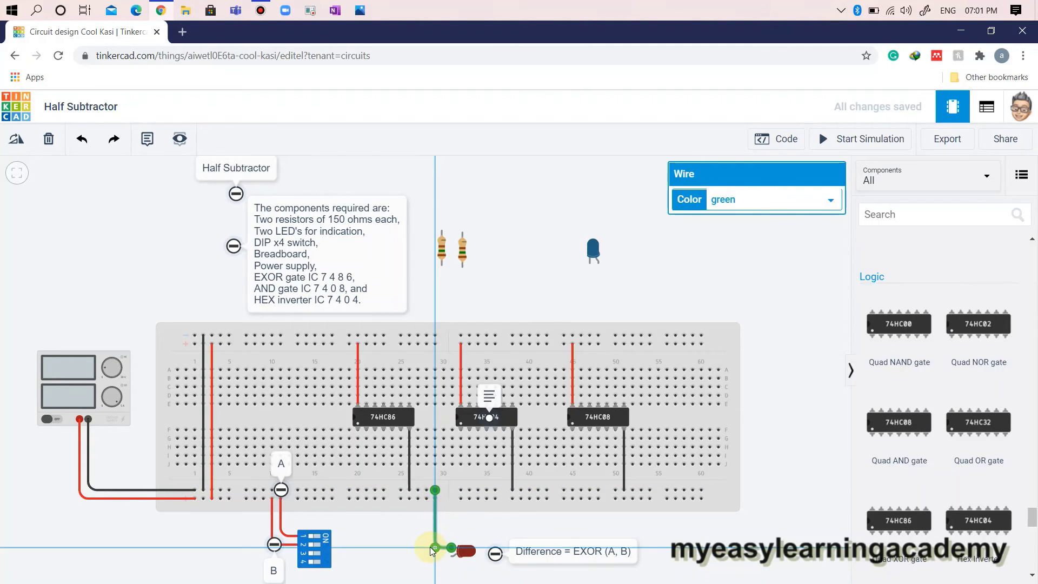
{"action": "left_click", "coordinate": [738, 199]}
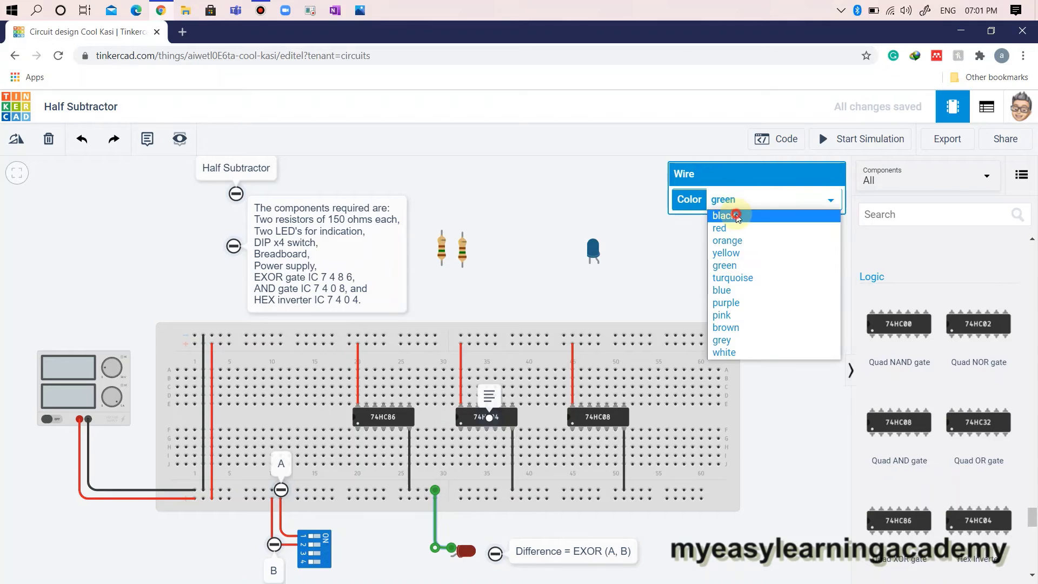
{"action": "left_click", "coordinate": [737, 216]}
Step: Move one 150 Ω resistor below the breadboard, rotate it horizontally and join its end to the red LED's lower lead
{"action": "left_click", "coordinate": [465, 247]}
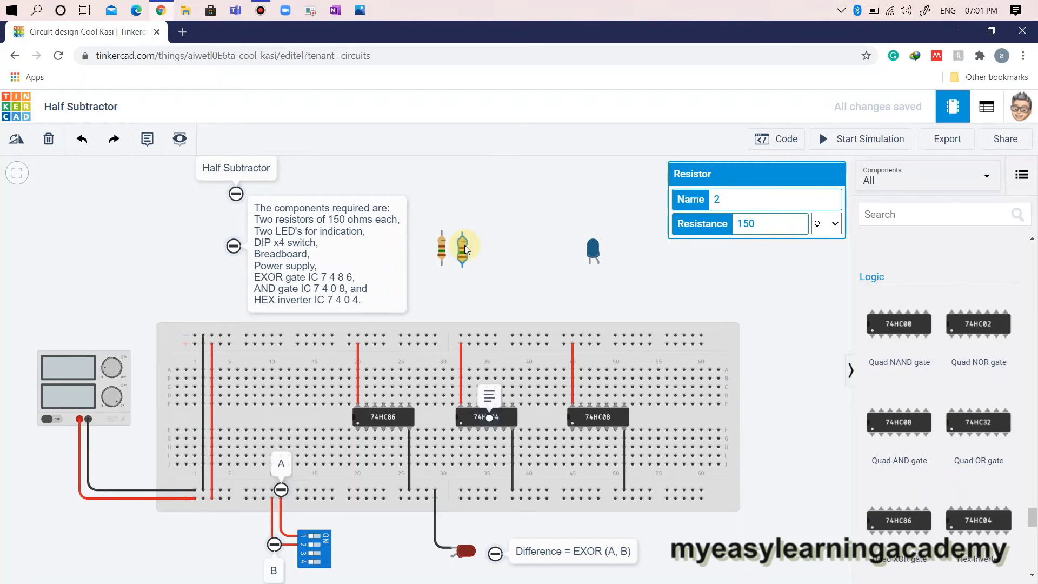
{"action": "left_click_drag", "start_coordinate": [465, 247], "coordinate": [423, 545]}
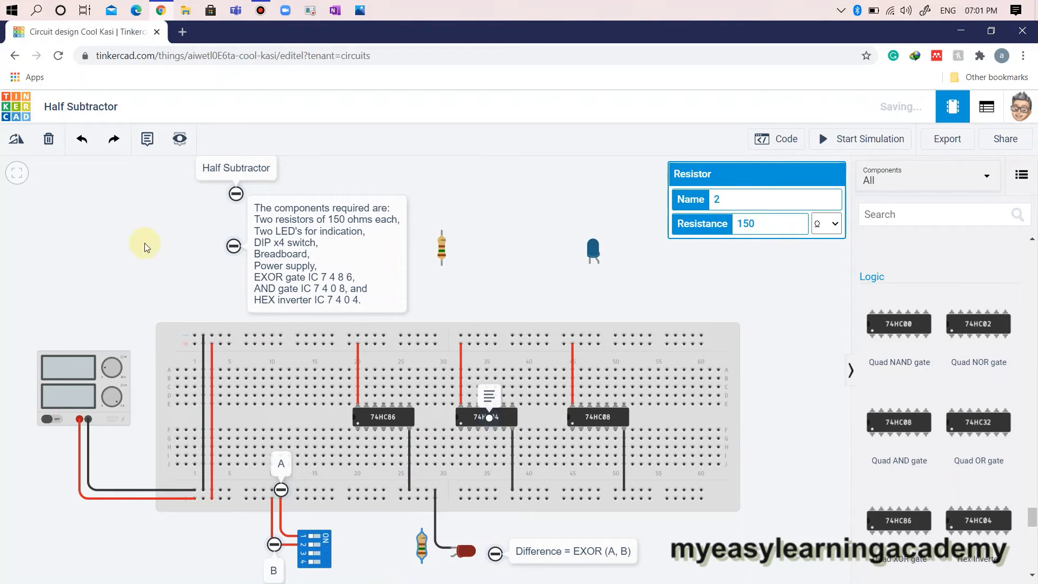
{"action": "left_click", "coordinate": [16, 139]}
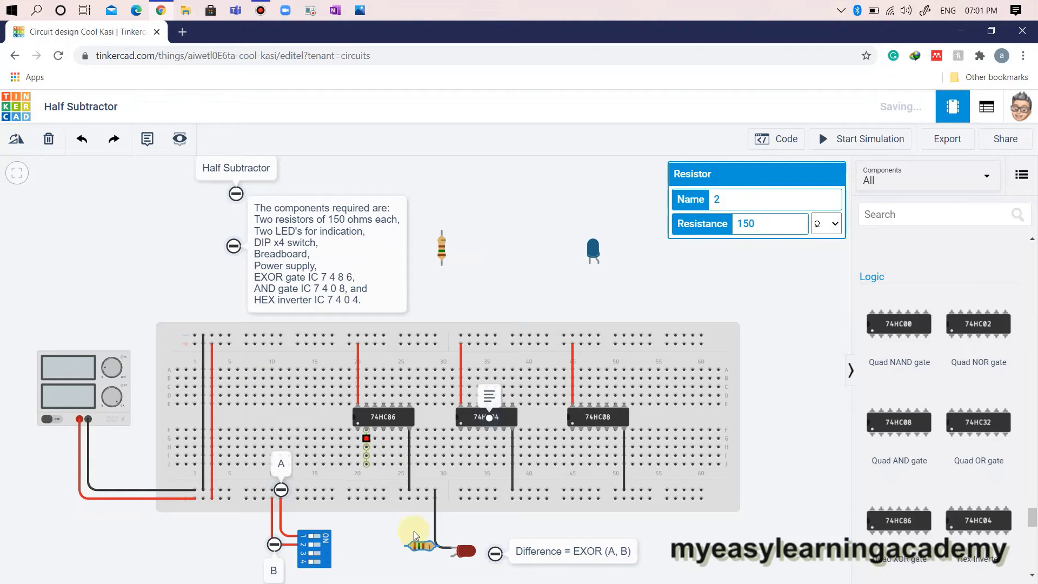
{"action": "left_click_drag", "start_coordinate": [420, 549], "coordinate": [431, 557]}
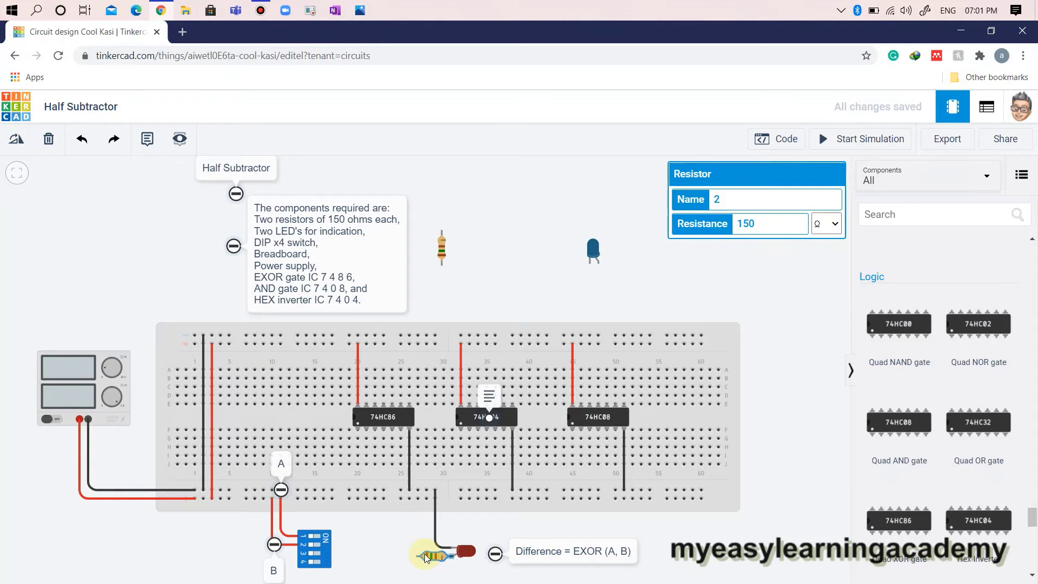
Step: Wire the output terminal of DIP switch 1 to Input 1A of the 74HC86 with a right-angle bend, in green
{"action": "left_click", "coordinate": [331, 535]}
{"action": "left_click", "coordinate": [358, 430]}
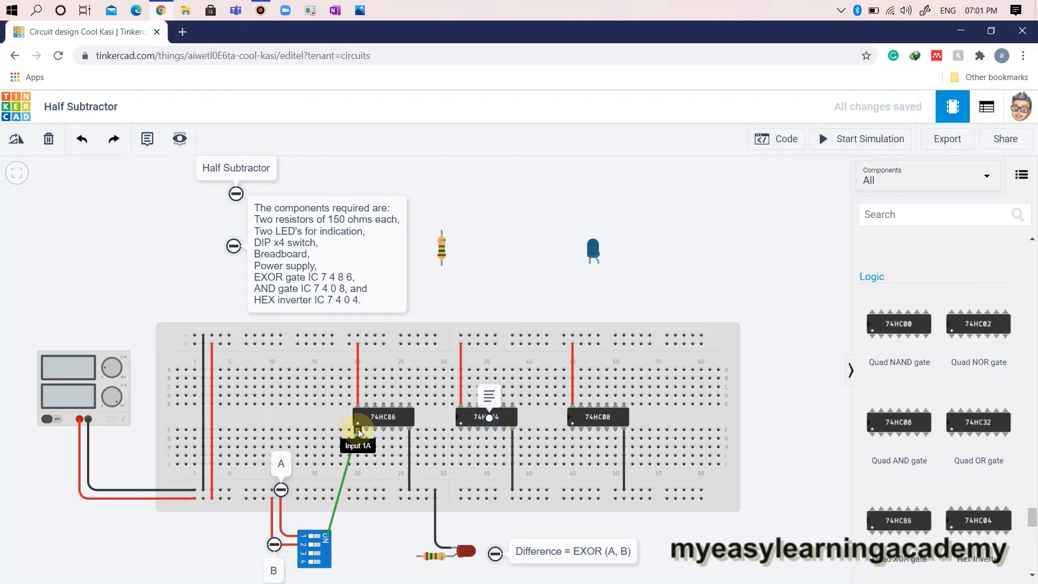
{"action": "left_click_drag", "start_coordinate": [332, 516], "coordinate": [358, 536]}
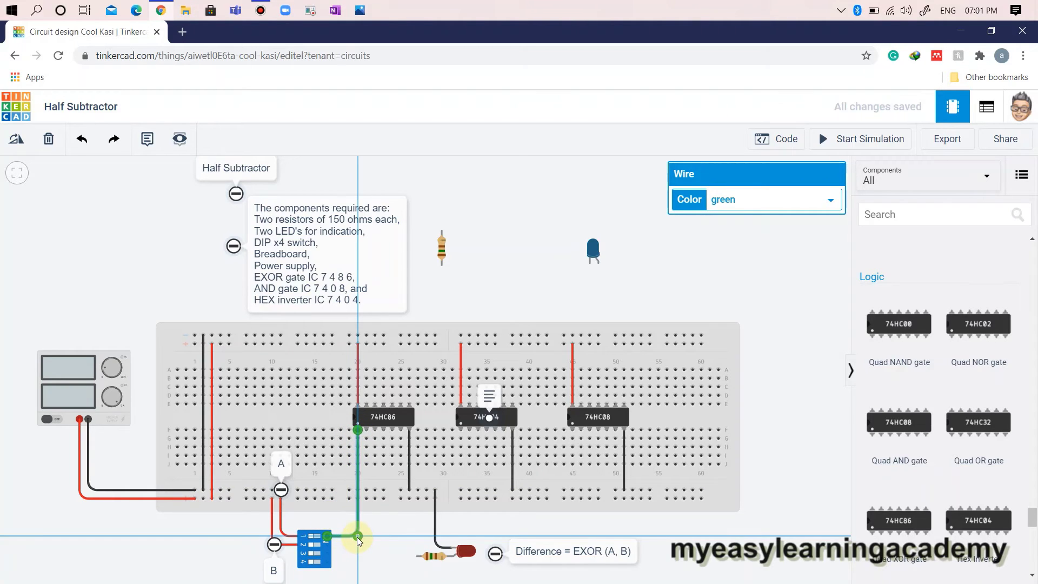
Step: Wire DIP switch terminal 2B to the 74HC86's second input pin at column 21 with a right-angle bend
{"action": "left_click", "coordinate": [328, 547]}
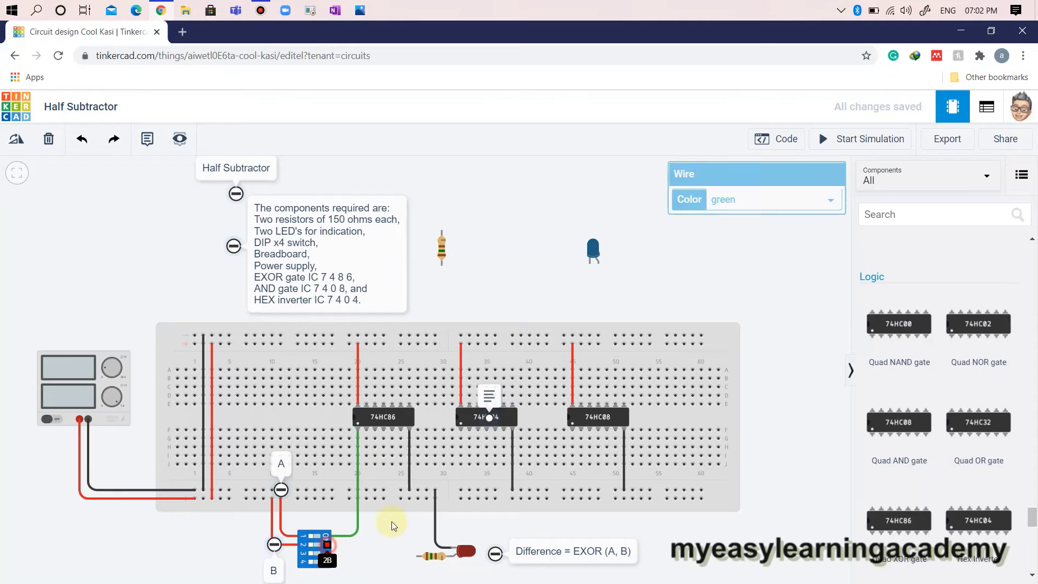
{"action": "left_click", "coordinate": [367, 429]}
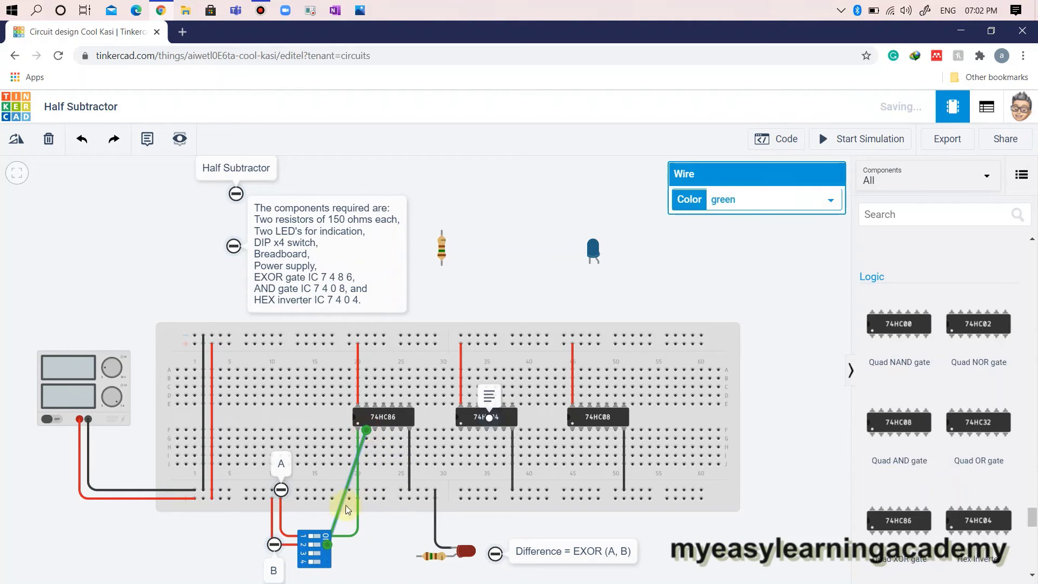
{"action": "left_click_drag", "start_coordinate": [340, 517], "coordinate": [369, 545]}
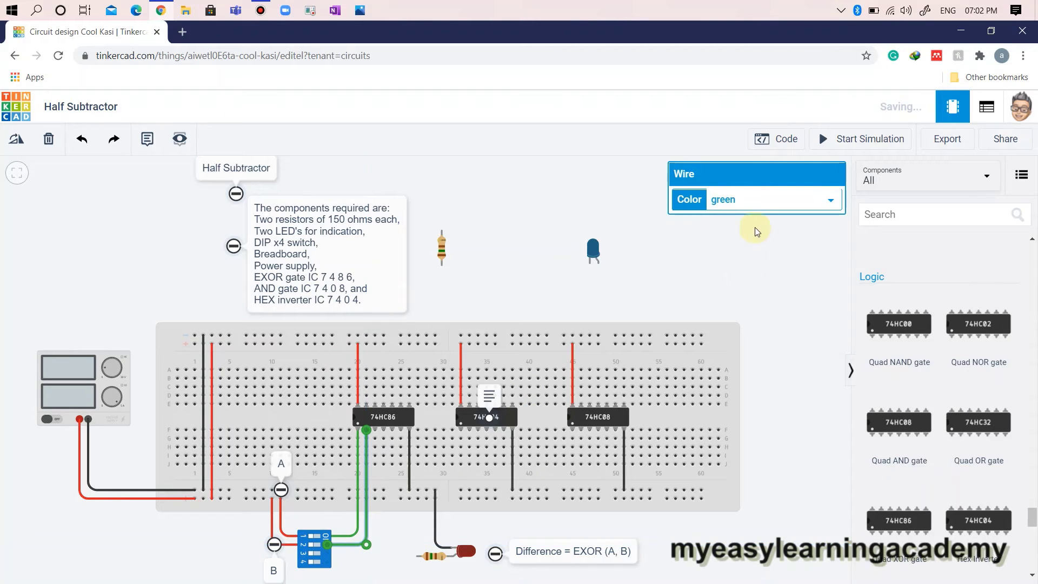
Step: Recolor both wires running from the DIP switch to the 74HC86 input pins red
{"action": "left_click", "coordinate": [752, 201]}
{"action": "left_click", "coordinate": [719, 227]}
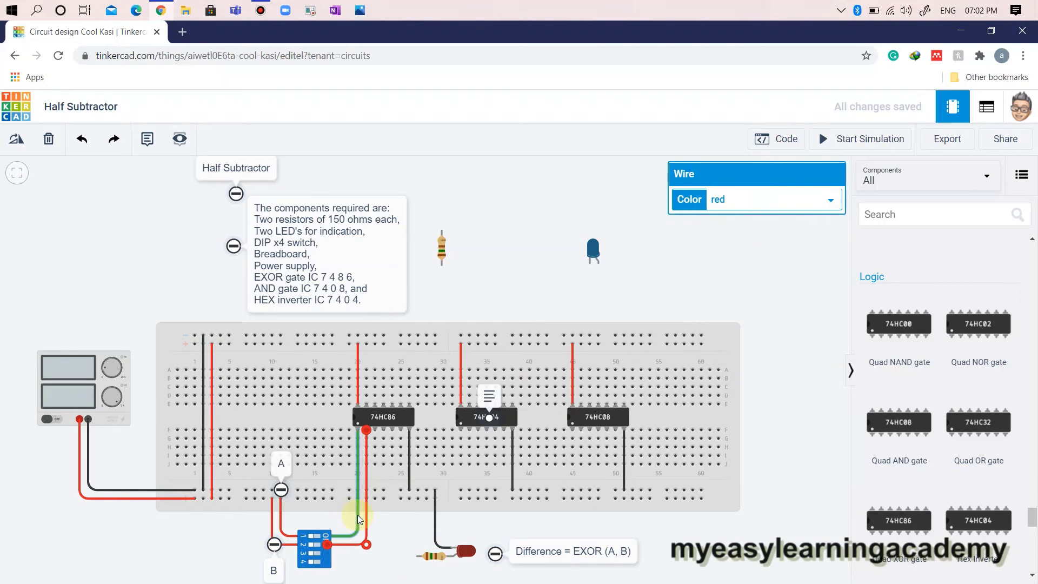
{"action": "left_click", "coordinate": [358, 515]}
{"action": "left_click", "coordinate": [751, 201]}
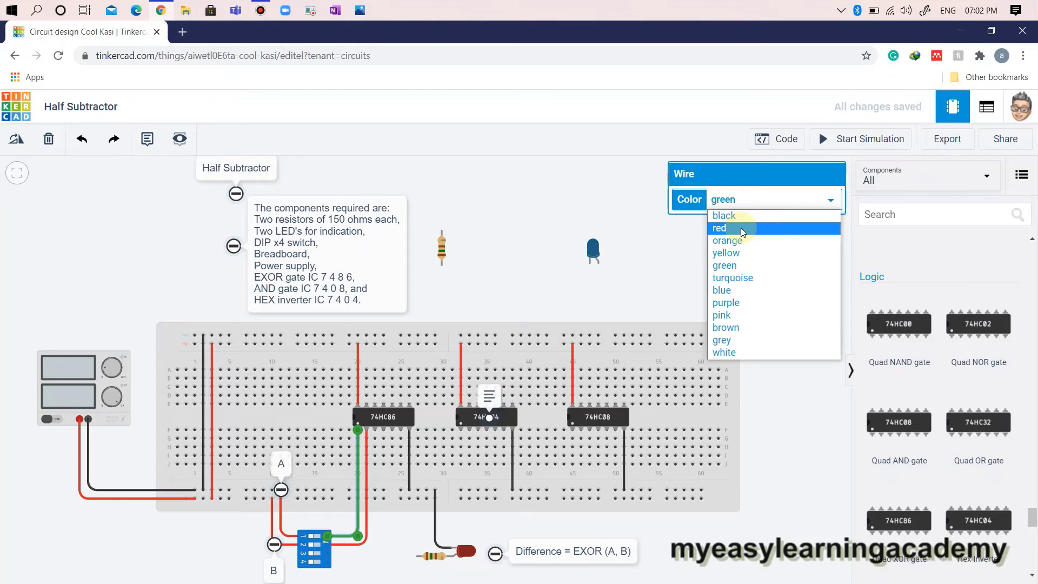
{"action": "left_click", "coordinate": [743, 229]}
{"action": "left_click", "coordinate": [800, 378]}
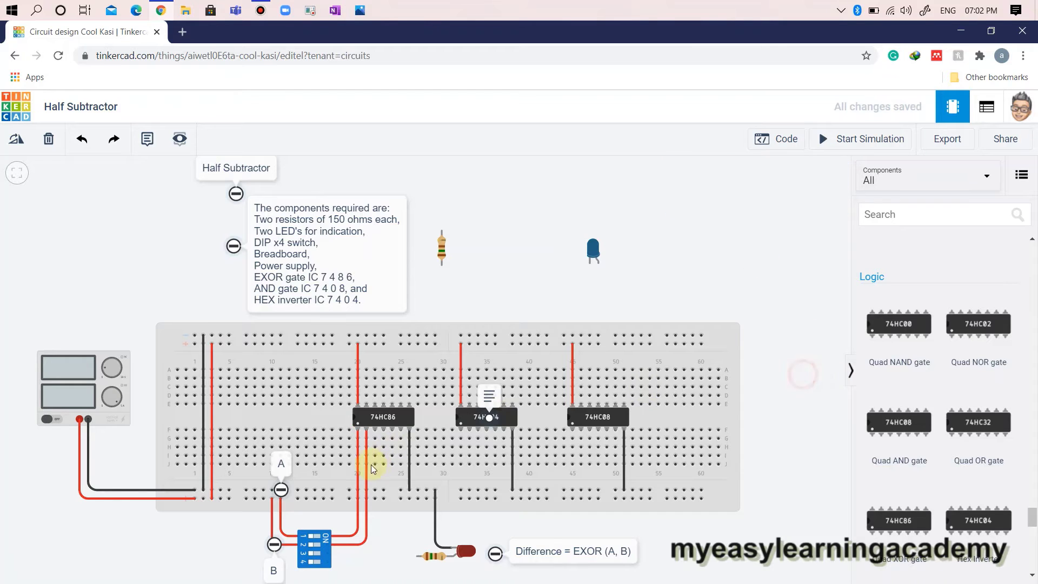
Step: Wire the 74HC86's third lower pin to the horizontal resistor's Terminal 1 with a right-angle bend, colored brown
{"action": "left_click", "coordinate": [377, 432]}
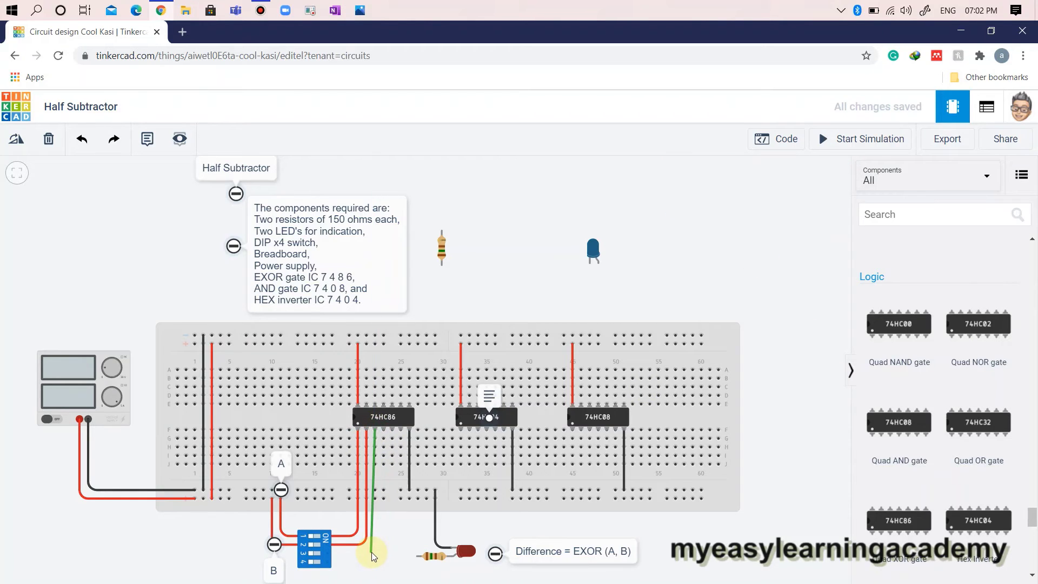
{"action": "left_click", "coordinate": [376, 556]}
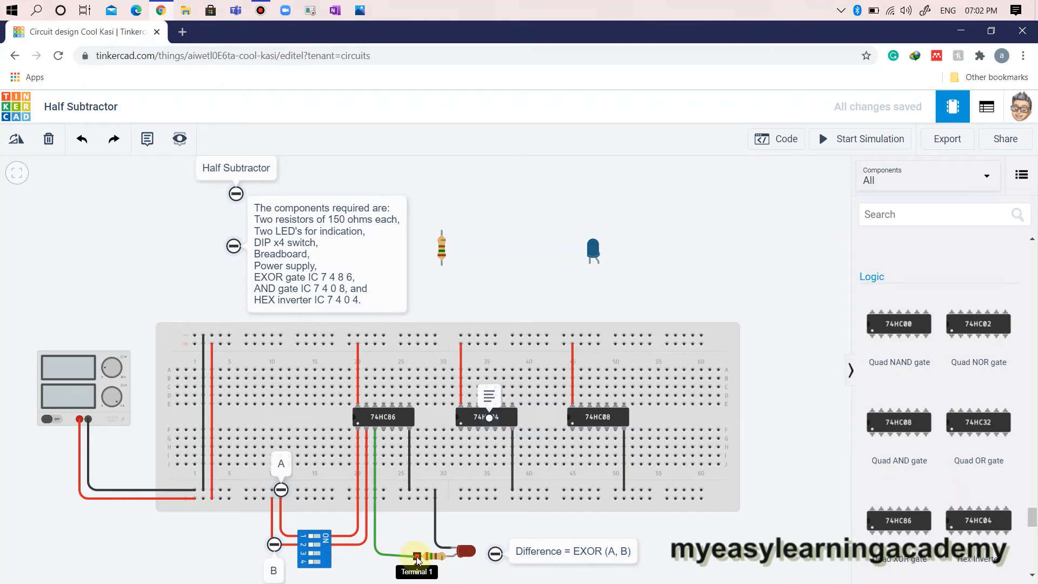
{"action": "left_click", "coordinate": [416, 555]}
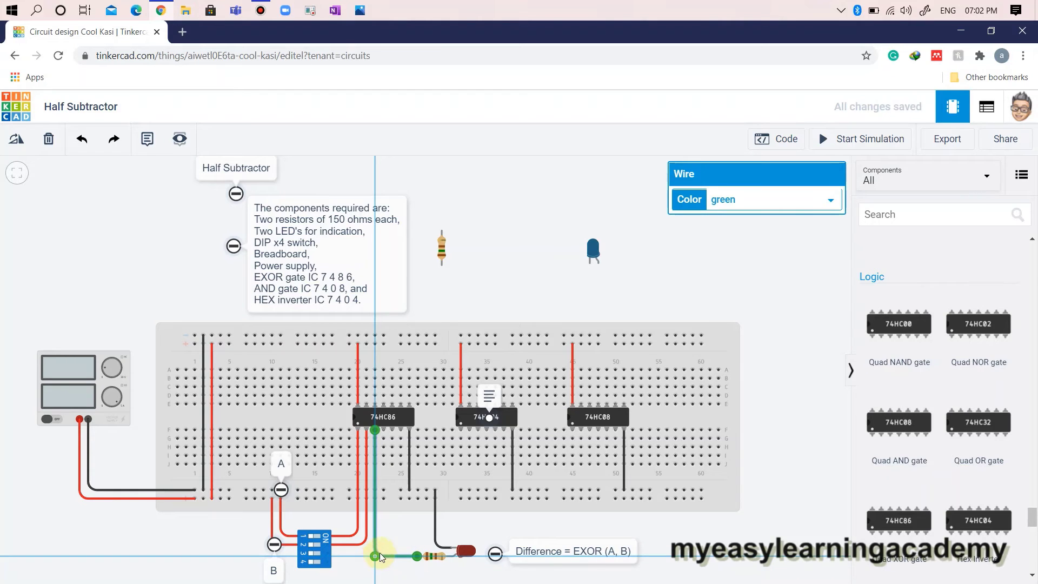
{"action": "left_click", "coordinate": [782, 205]}
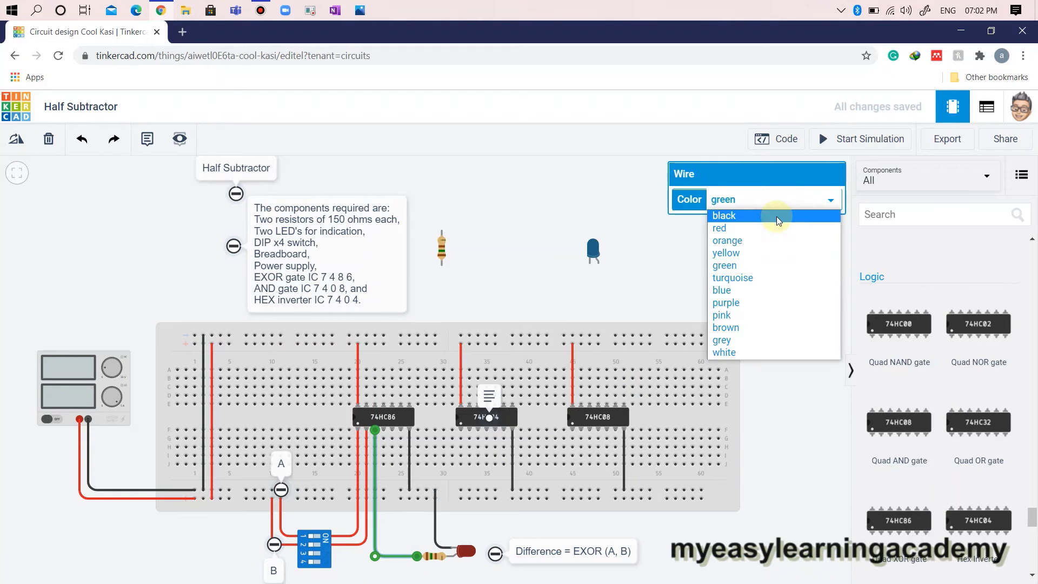
{"action": "left_click", "coordinate": [777, 228]}
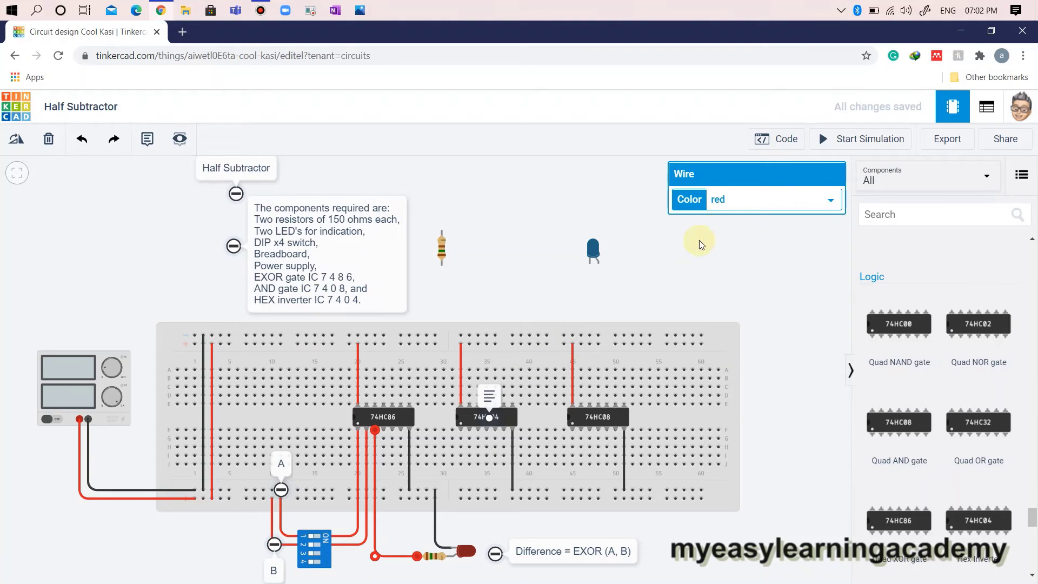
{"action": "left_click", "coordinate": [728, 213]}
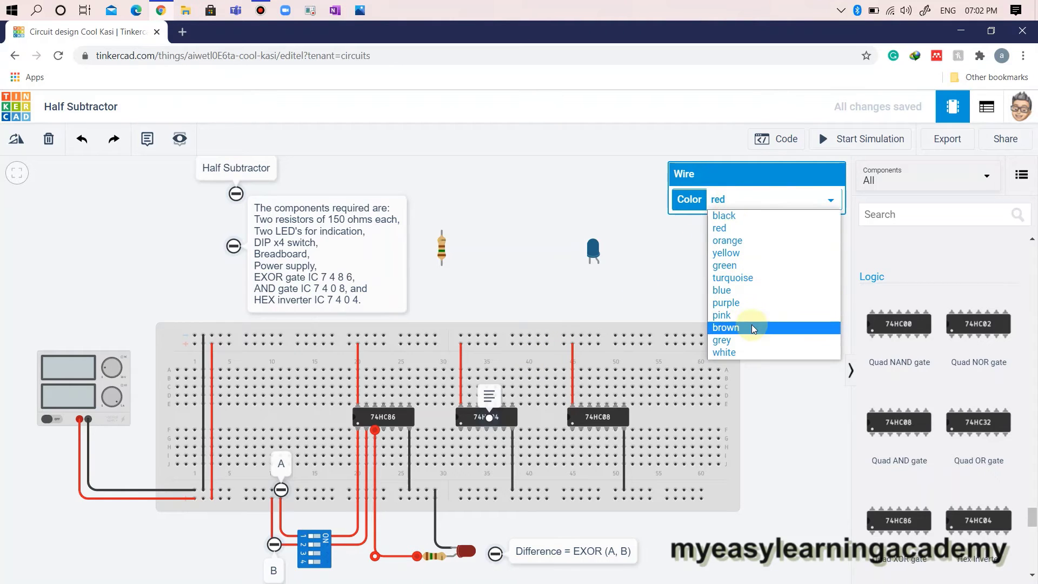
{"action": "left_click", "coordinate": [752, 325]}
{"action": "left_click", "coordinate": [788, 398]}
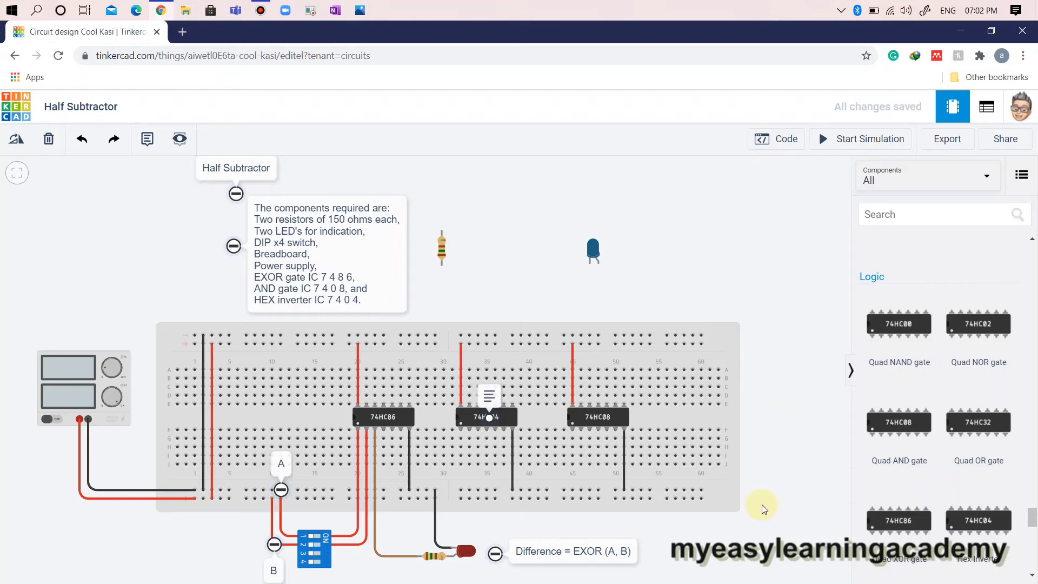
Step: Wire the 74HC04's first lower pin to DIP switch terminal 1B with a right-angle bend, colored red
{"action": "left_click_drag", "start_coordinate": [772, 527], "coordinate": [764, 498]}
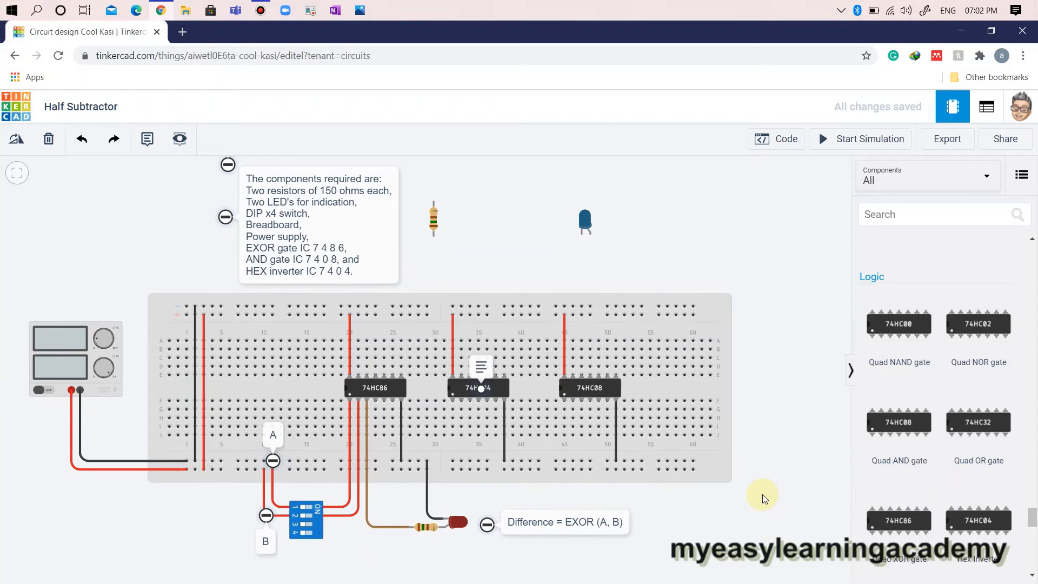
{"action": "left_click", "coordinate": [453, 405]}
{"action": "left_click", "coordinate": [321, 513]}
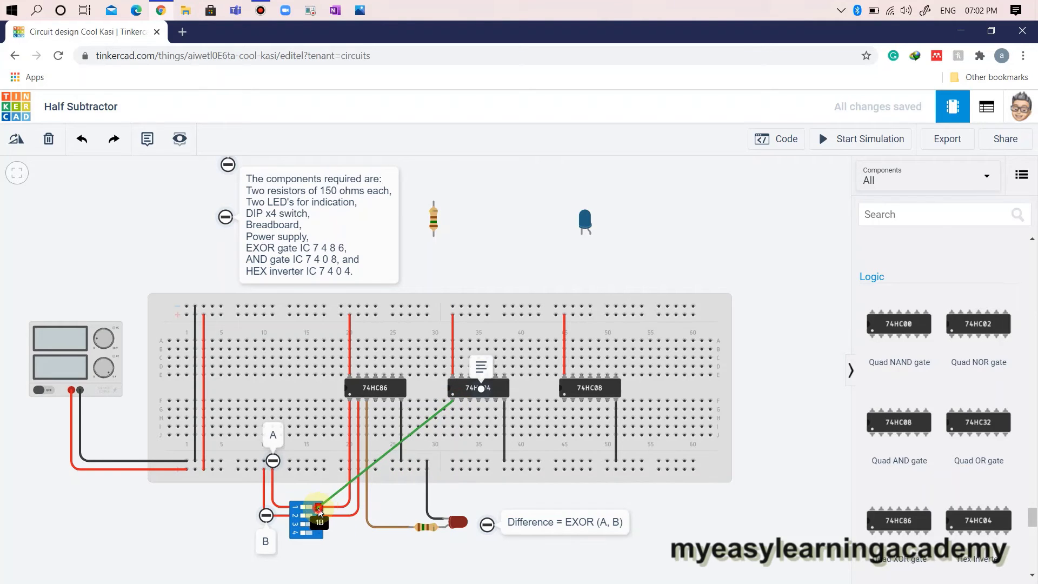
{"action": "left_click", "coordinate": [349, 488]}
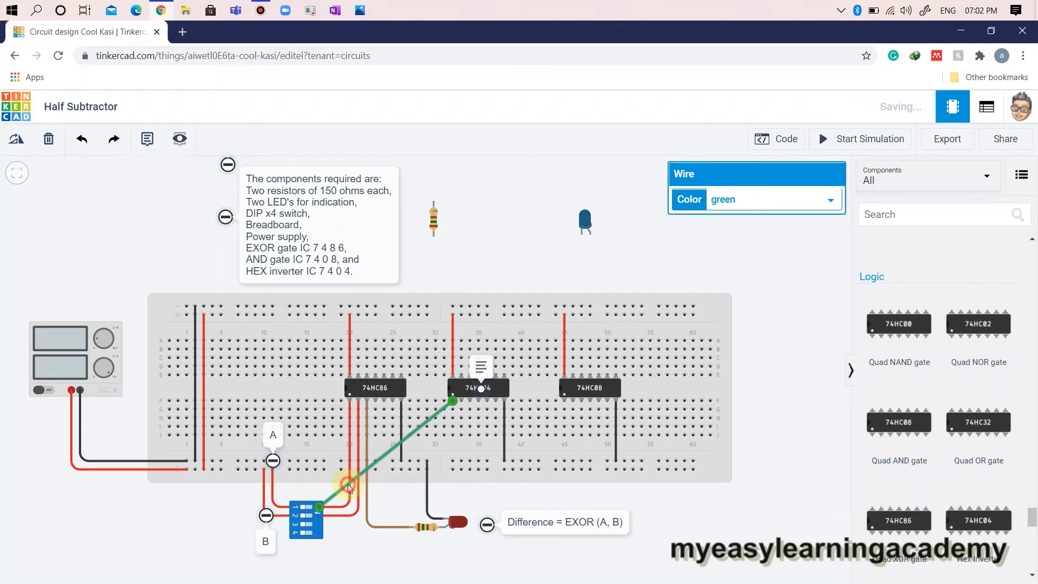
{"action": "left_click", "coordinate": [346, 487]}
{"action": "left_click_drag", "start_coordinate": [346, 488], "coordinate": [454, 508]}
{"action": "left_click", "coordinate": [754, 199]}
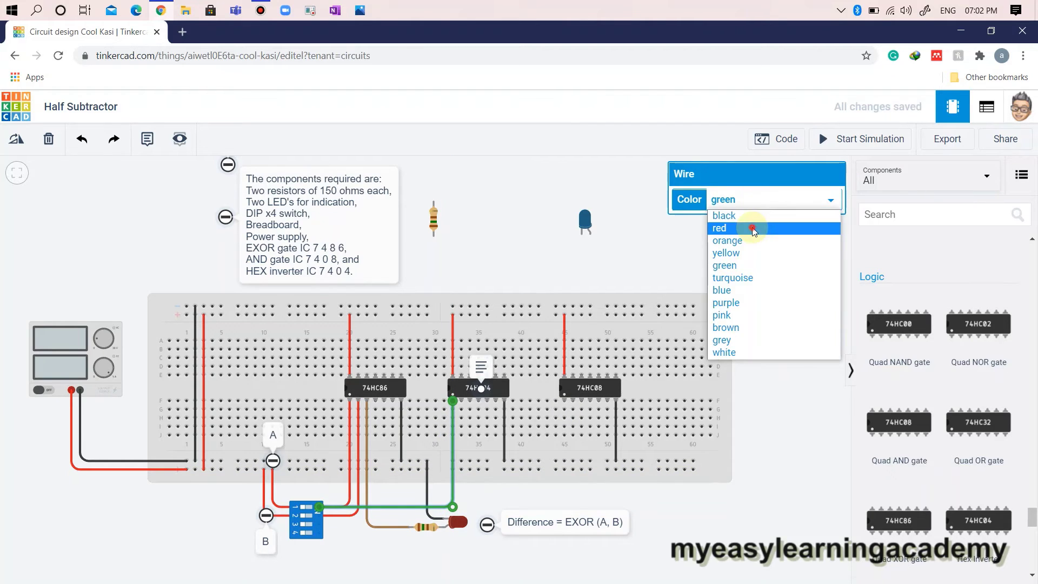
{"action": "left_click", "coordinate": [752, 228]}
{"action": "left_click", "coordinate": [806, 410]}
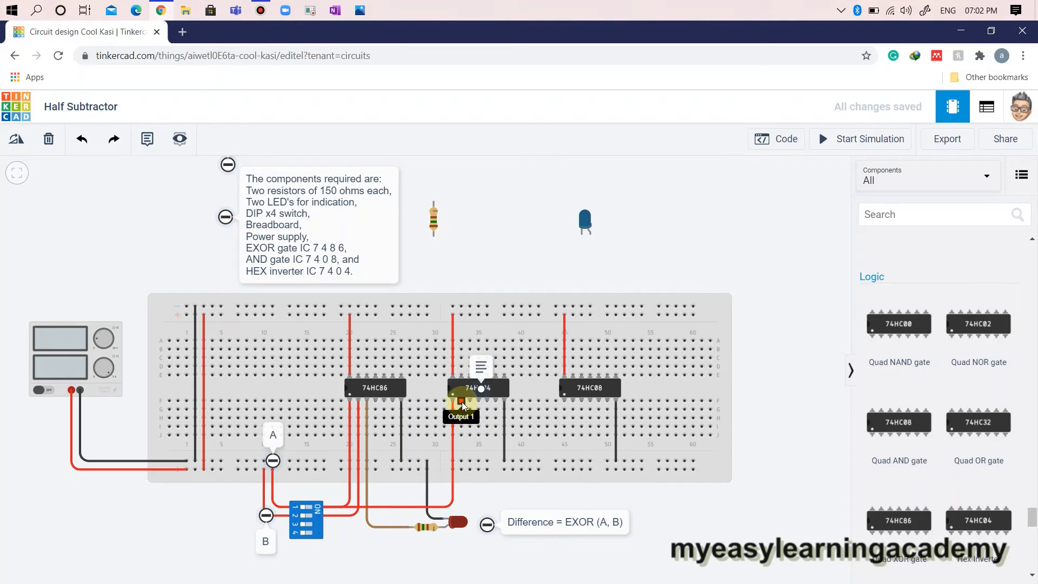
Step: Wire Output 1 of the 74HC04 to Input 1A of the 74HC08, routed below the pins with two right-angle bends, in red
{"action": "left_click", "coordinate": [462, 401]}
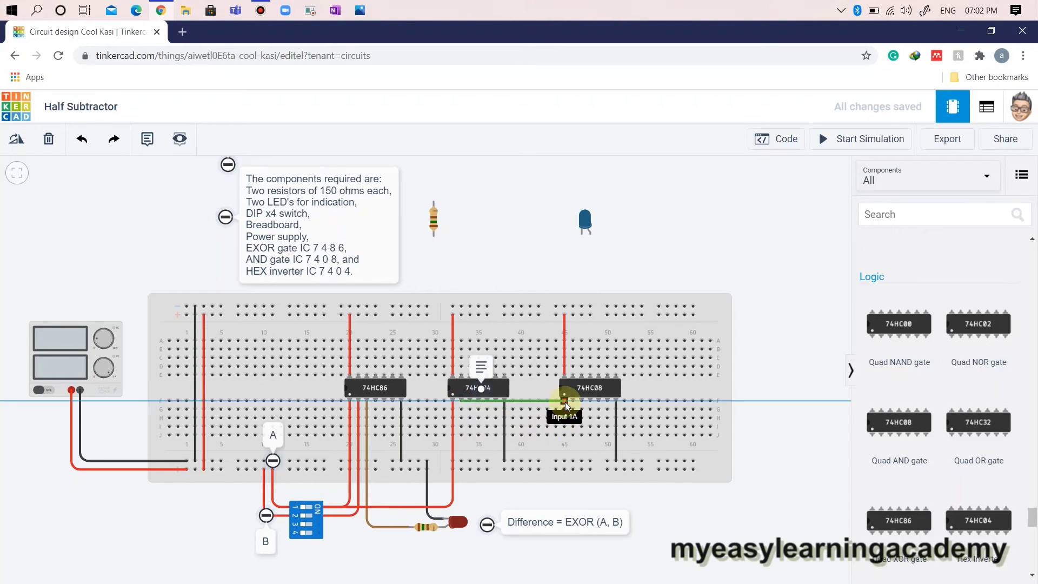
{"action": "left_click", "coordinate": [566, 406]}
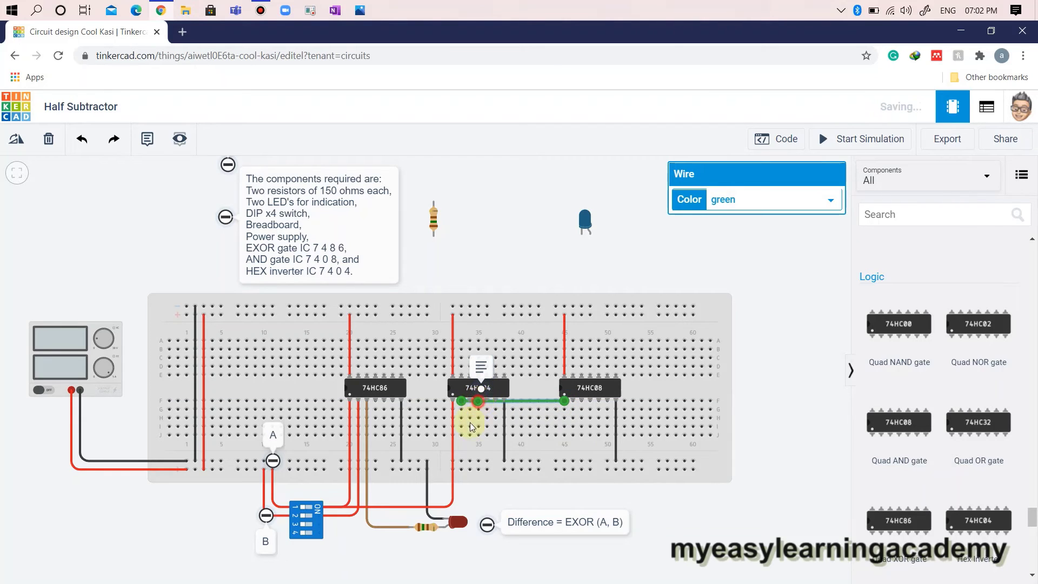
{"action": "left_click_drag", "start_coordinate": [476, 403], "coordinate": [463, 425]}
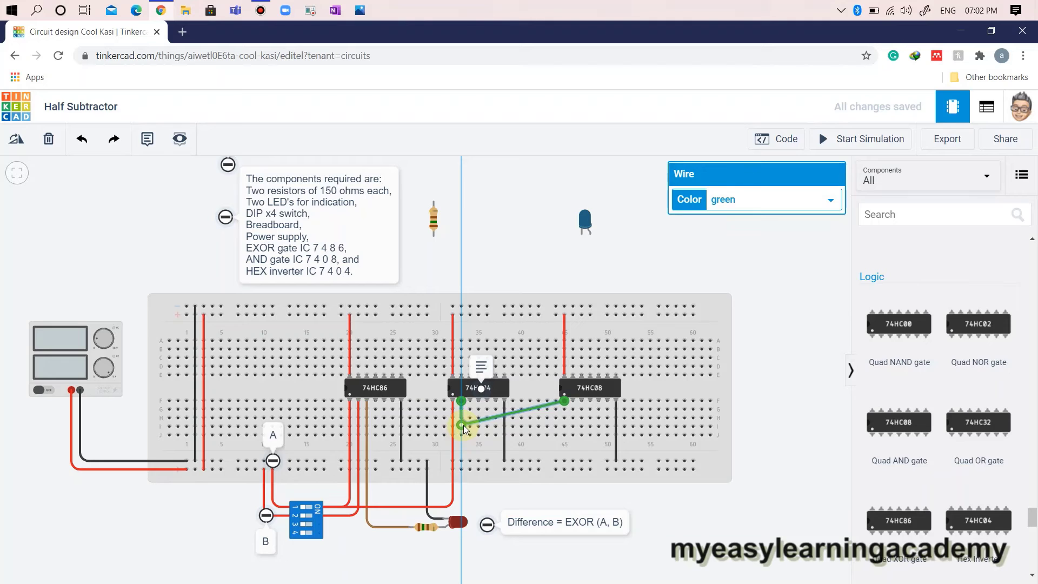
{"action": "left_click_drag", "start_coordinate": [527, 409], "coordinate": [570, 427]}
{"action": "left_click", "coordinate": [748, 200]}
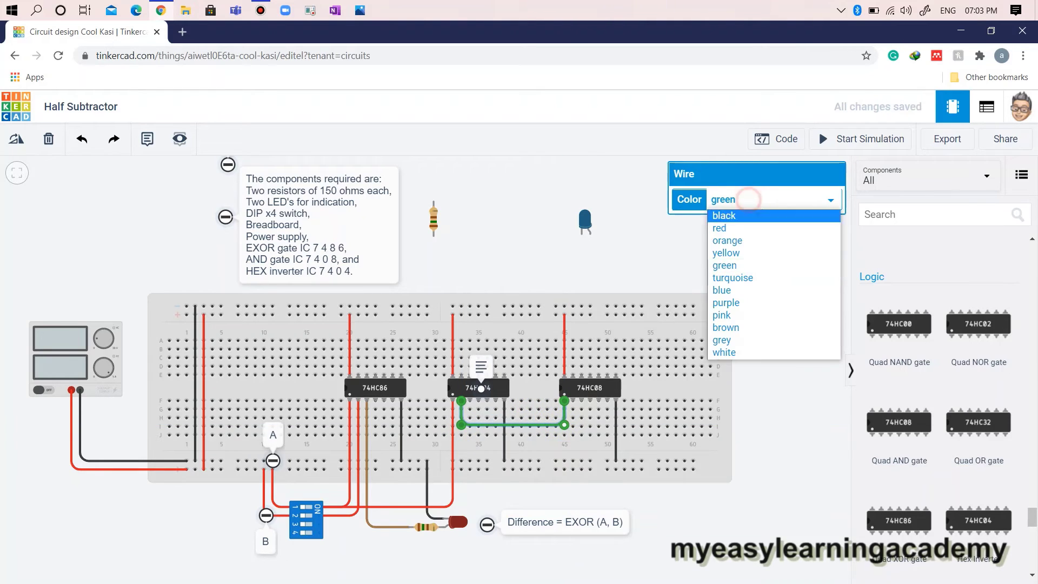
{"action": "left_click", "coordinate": [719, 227]}
{"action": "left_click", "coordinate": [795, 367]}
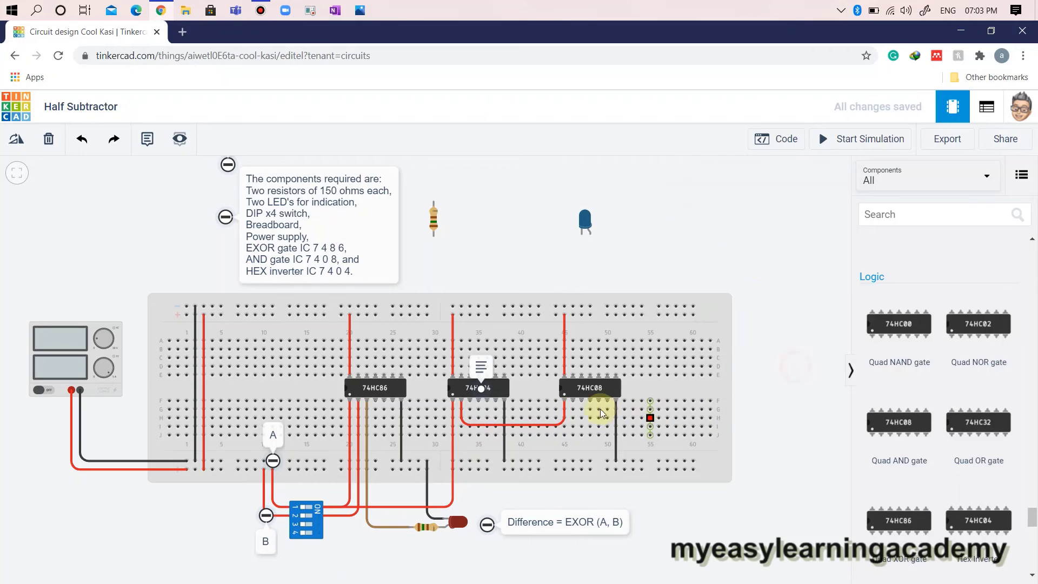
Step: Wire the 74HC08's second lower pin to DIP switch terminal 2B, using right-angle bends to route it below the breadboard, in red
{"action": "left_click", "coordinate": [571, 402]}
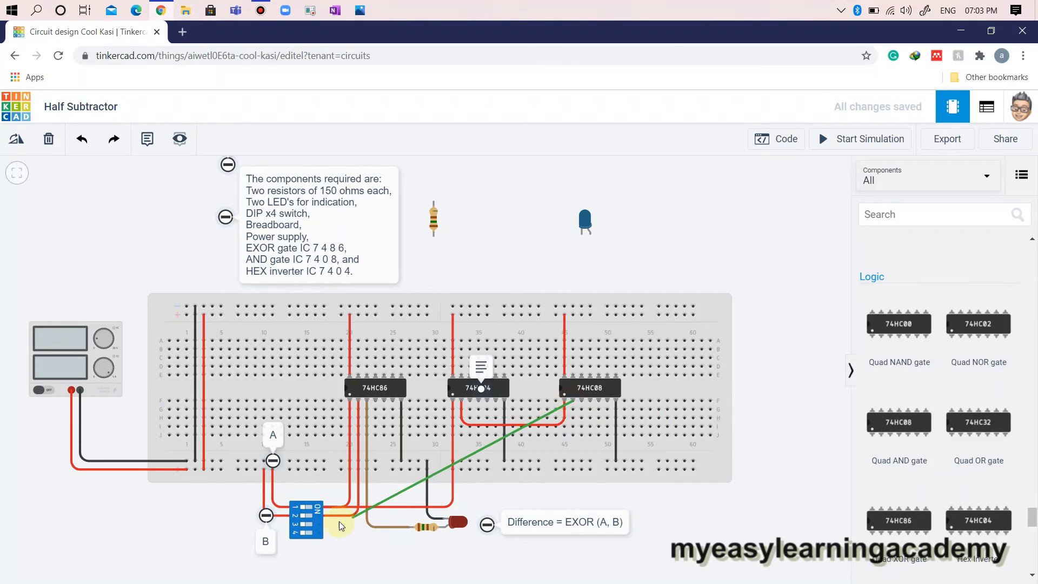
{"action": "left_click", "coordinate": [319, 515]}
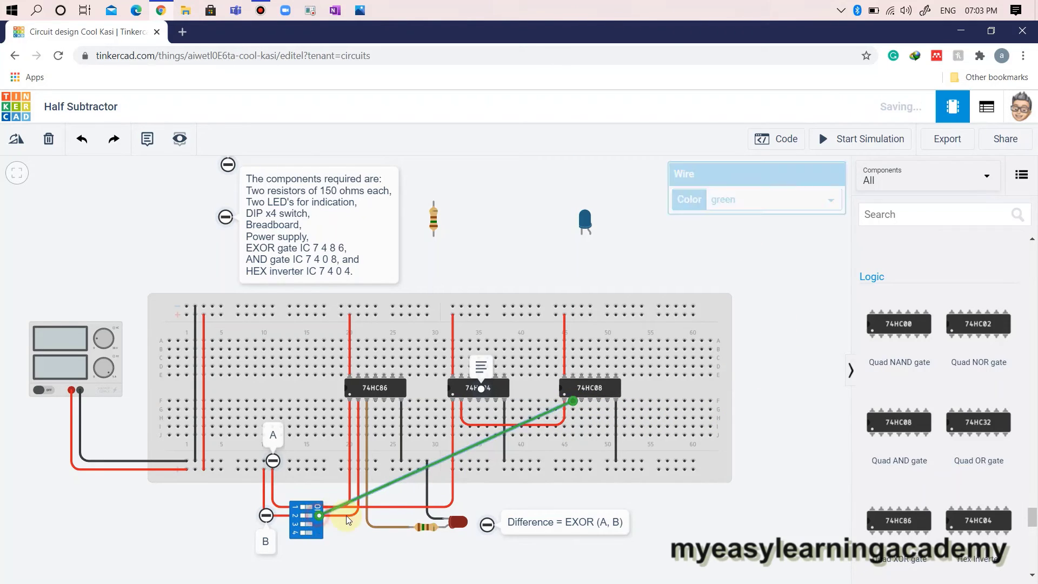
{"action": "left_click_drag", "start_coordinate": [366, 494], "coordinate": [382, 518]}
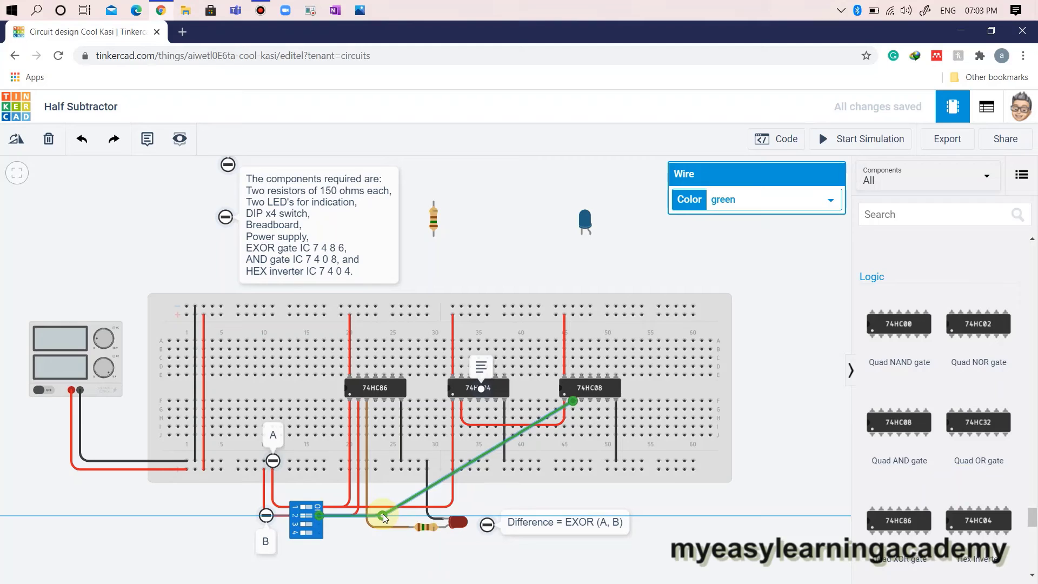
{"action": "left_click_drag", "start_coordinate": [384, 517], "coordinate": [377, 490]}
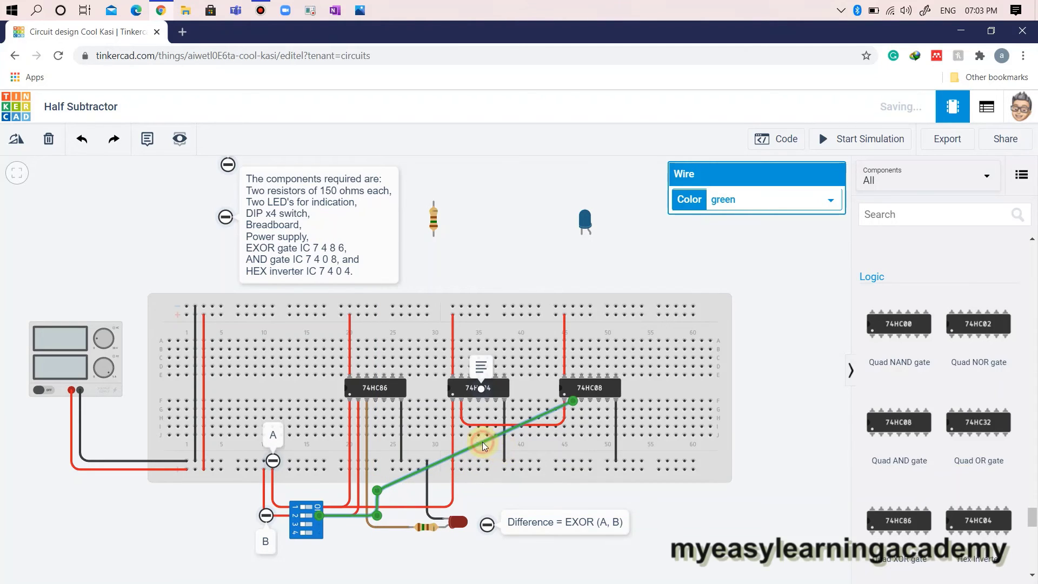
{"action": "left_click_drag", "start_coordinate": [478, 444], "coordinate": [574, 495]}
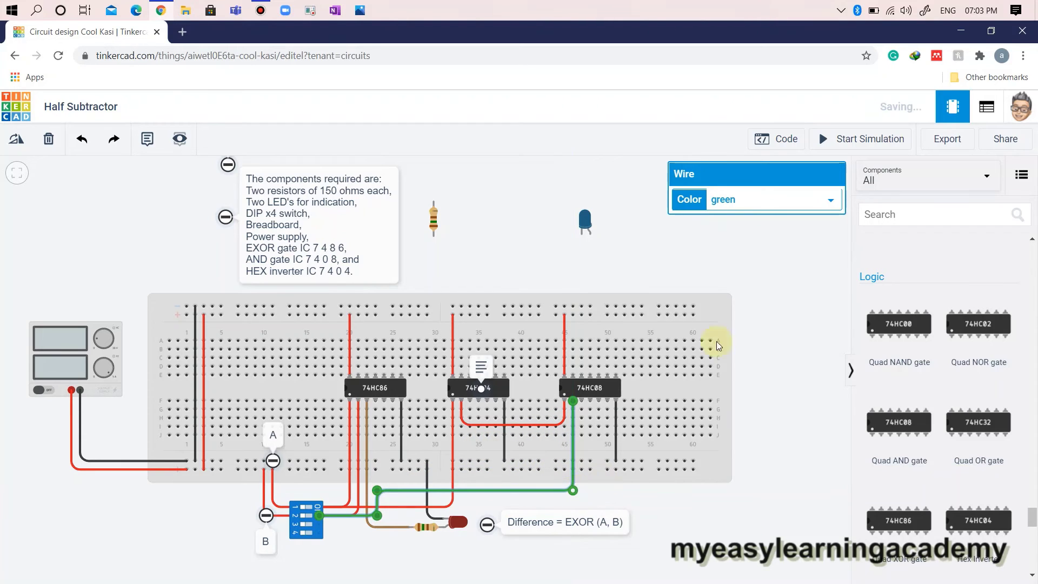
{"action": "left_click", "coordinate": [753, 200]}
{"action": "left_click", "coordinate": [744, 227]}
{"action": "left_click", "coordinate": [795, 403]}
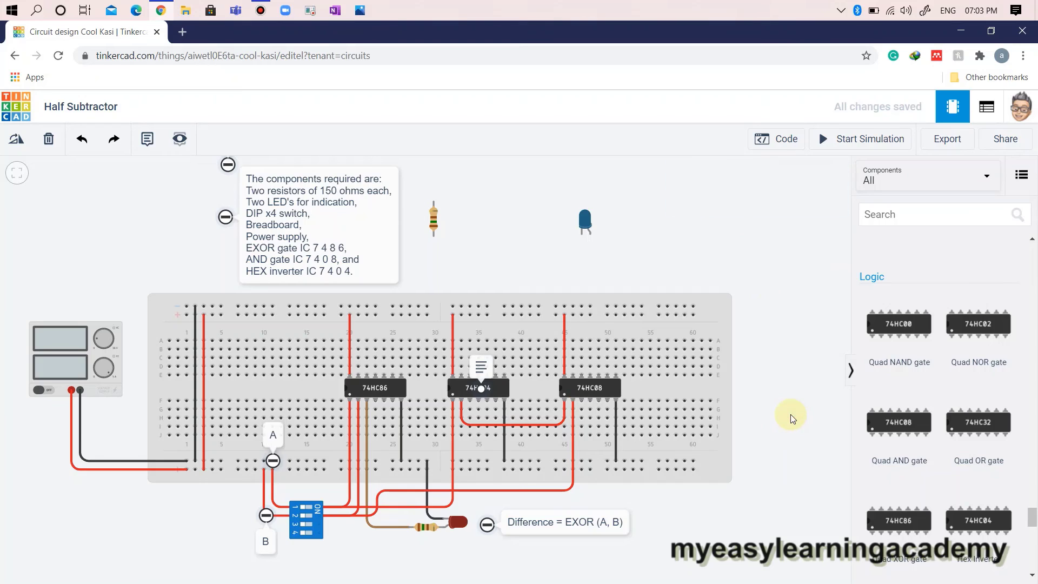
Step: Move the blue LED below the breadboard, past the Difference note, and rotate it to lie horizontally
{"action": "left_click_drag", "start_coordinate": [579, 231], "coordinate": [688, 524]}
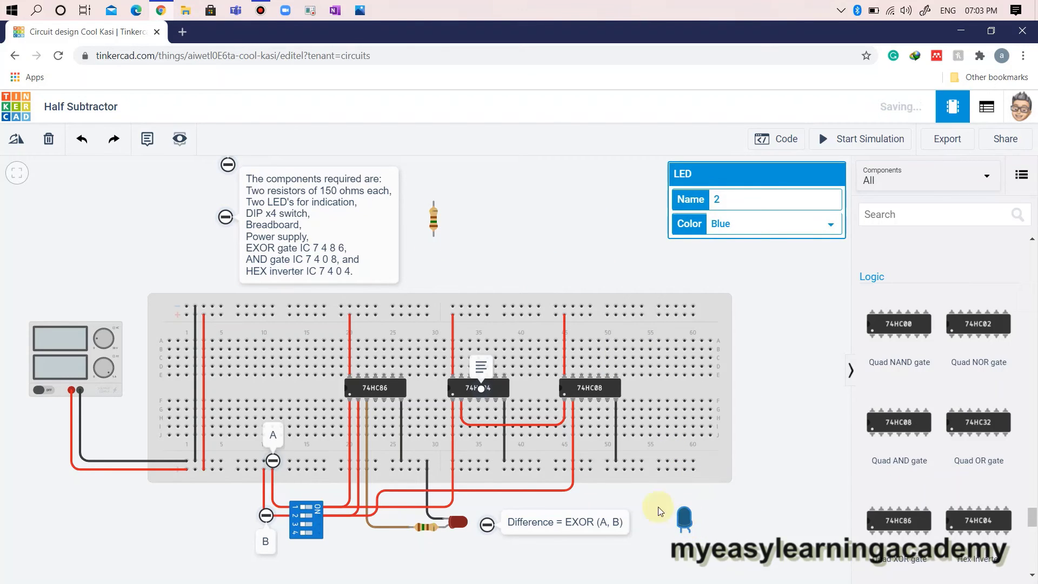
{"action": "left_click", "coordinate": [23, 142]}
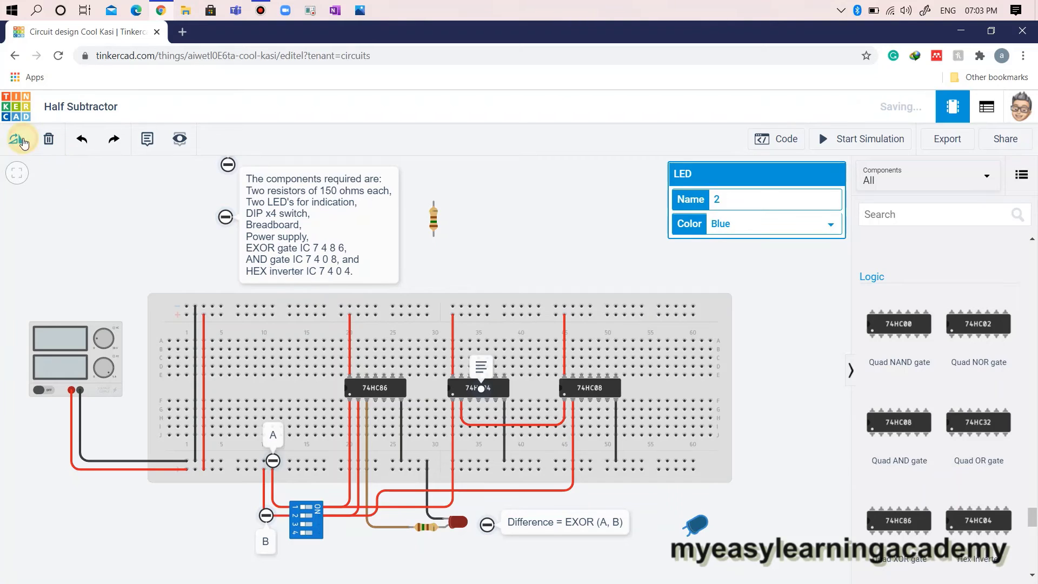
{"action": "left_click_drag", "start_coordinate": [702, 535], "coordinate": [714, 531]}
Step: Add an annotation beside the blue LED reading "Borrow = A'B"
{"action": "left_click", "coordinate": [148, 141]}
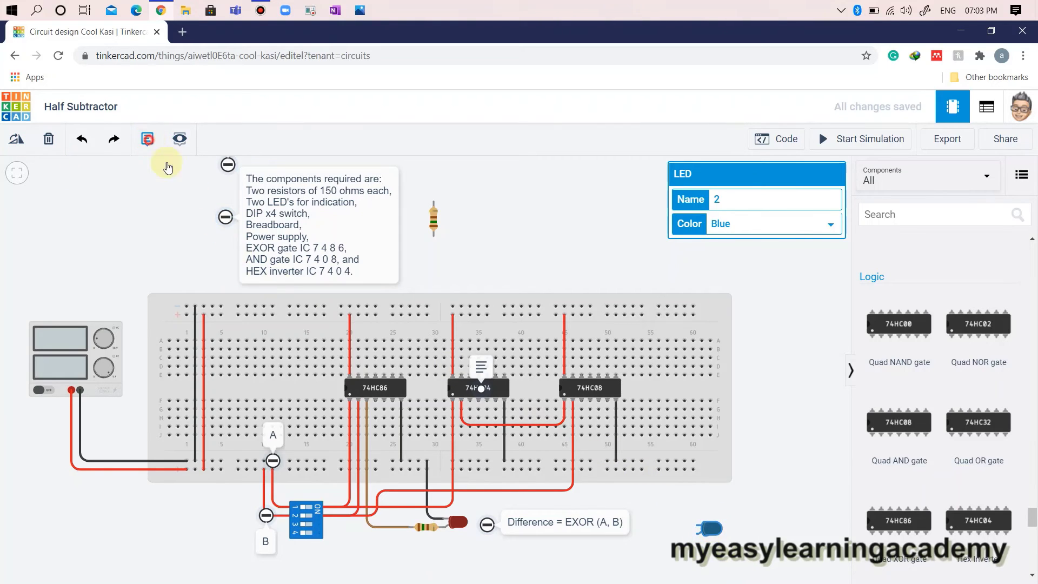
{"action": "left_click", "coordinate": [749, 534]}
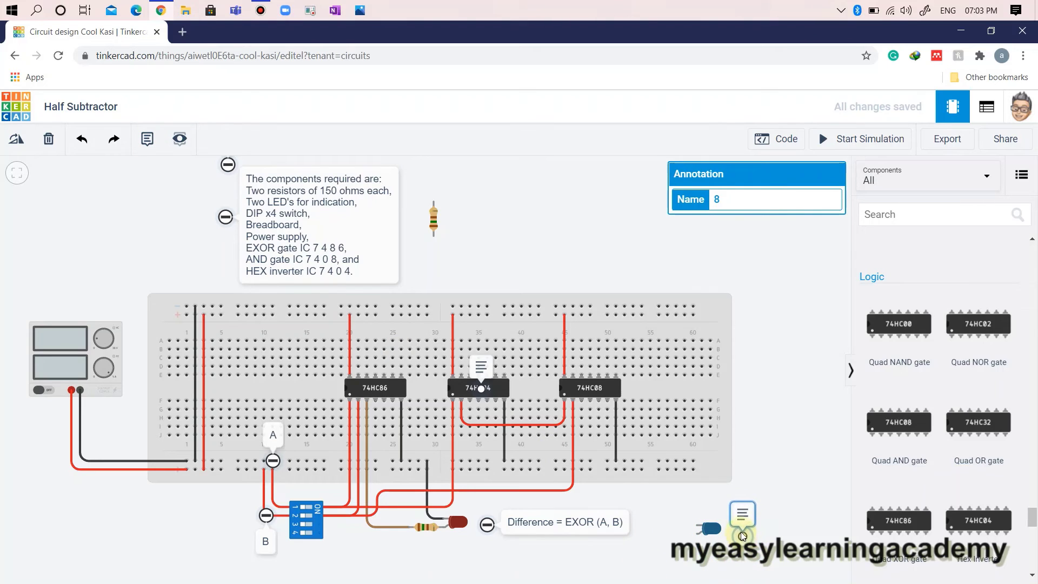
{"action": "left_click", "coordinate": [739, 509]}
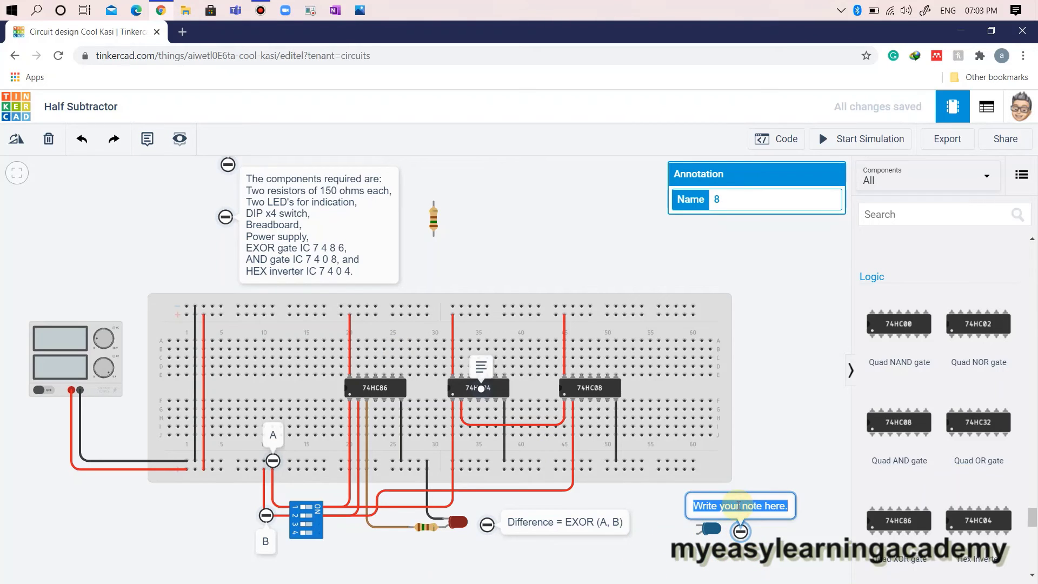
{"action": "type", "text": "Borr"}
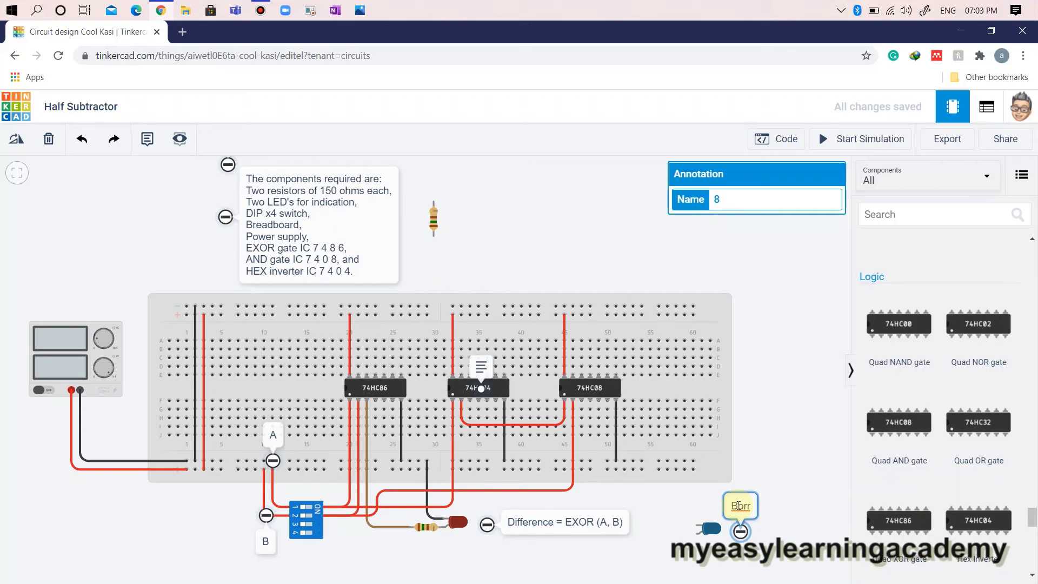
{"action": "type", "text": "ow ="}
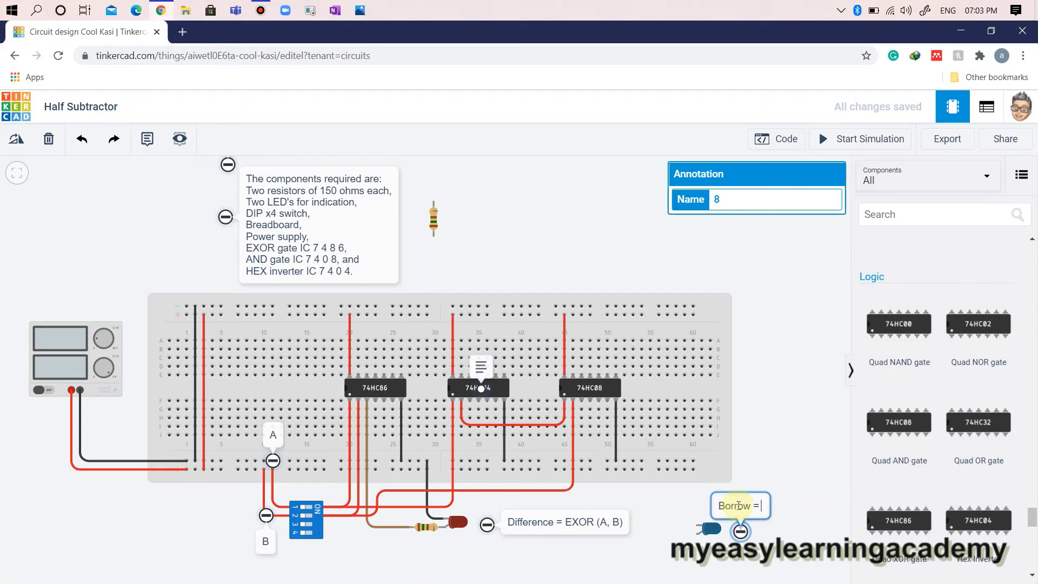
{"action": "type", "text": " A'B"}
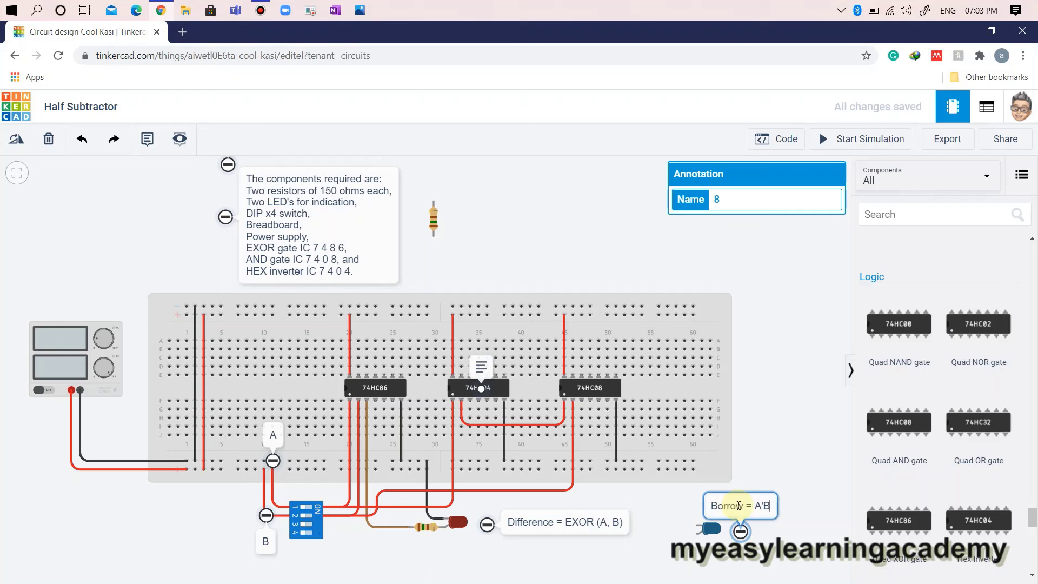
{"action": "left_click", "coordinate": [789, 538]}
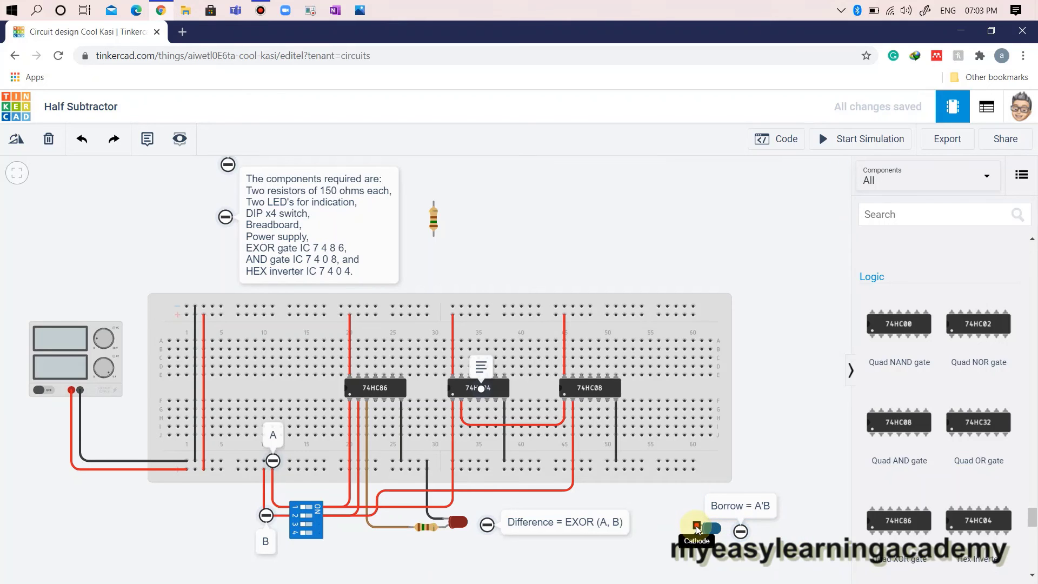
Step: Wire the blue LED's cathode to the breadboard's lower negative rail with a right-angle bend, in black
{"action": "left_click", "coordinate": [684, 460]}
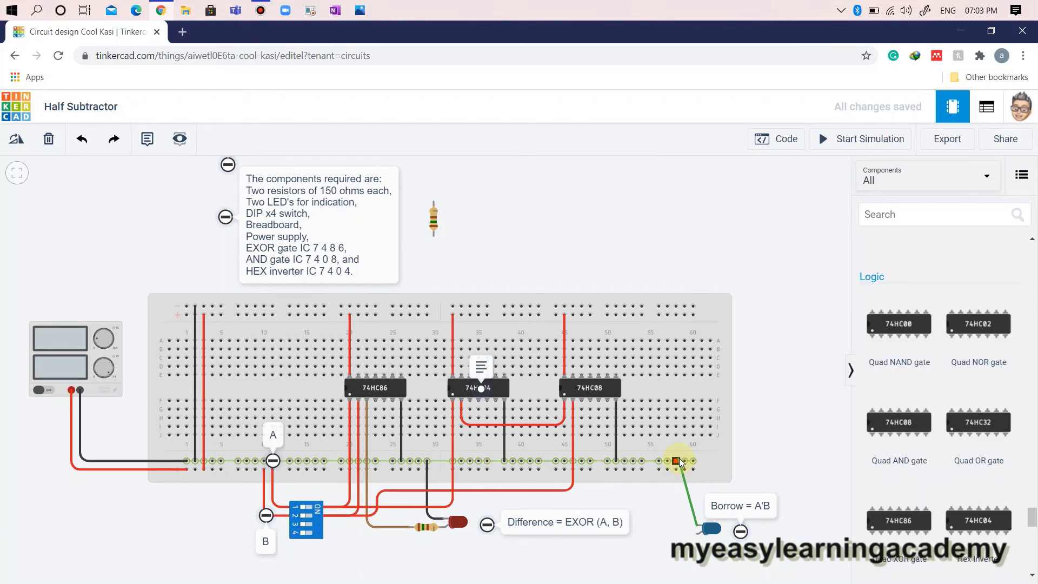
{"action": "left_click", "coordinate": [695, 512]}
{"action": "left_click_drag", "start_coordinate": [695, 513], "coordinate": [684, 525]}
{"action": "left_click", "coordinate": [759, 201]}
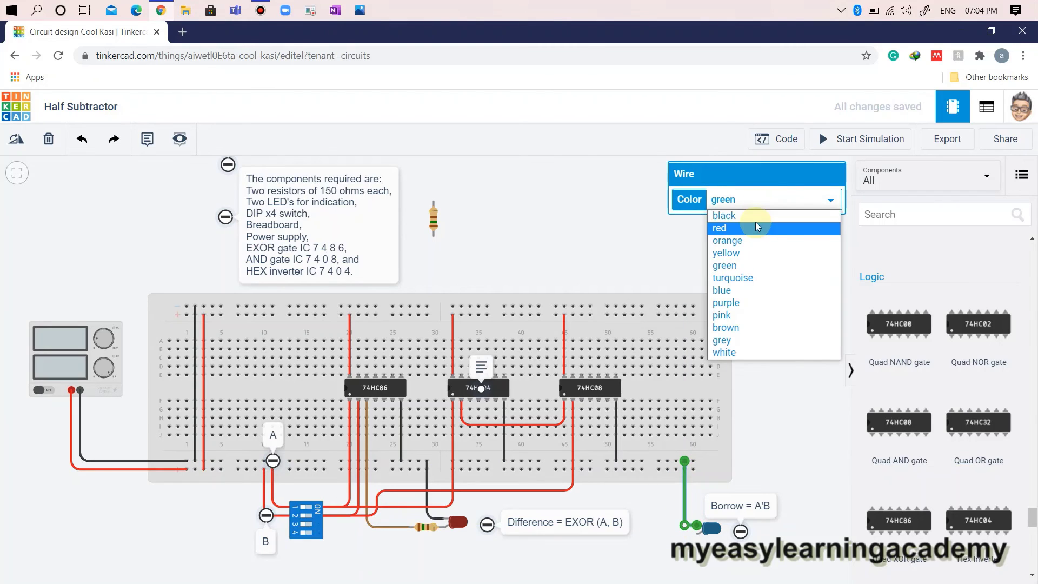
{"action": "left_click", "coordinate": [724, 215]}
{"action": "left_click", "coordinate": [763, 322]}
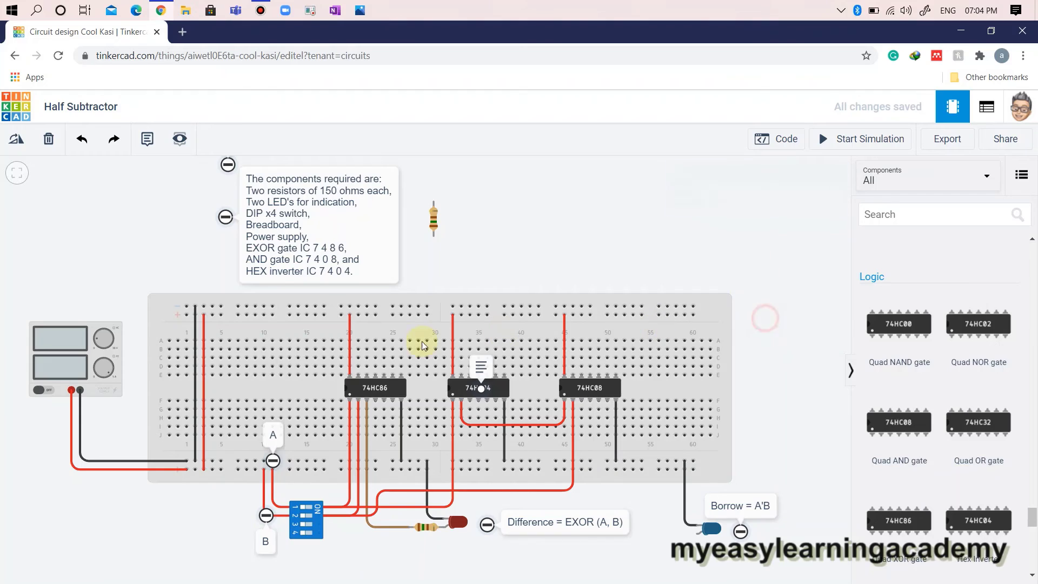
Step: Move the spare 150 Ω resistor below the breadboard, rotate it horizontally and attach it to the blue LED's anode
{"action": "left_click_drag", "start_coordinate": [571, 466], "coordinate": [674, 560]}
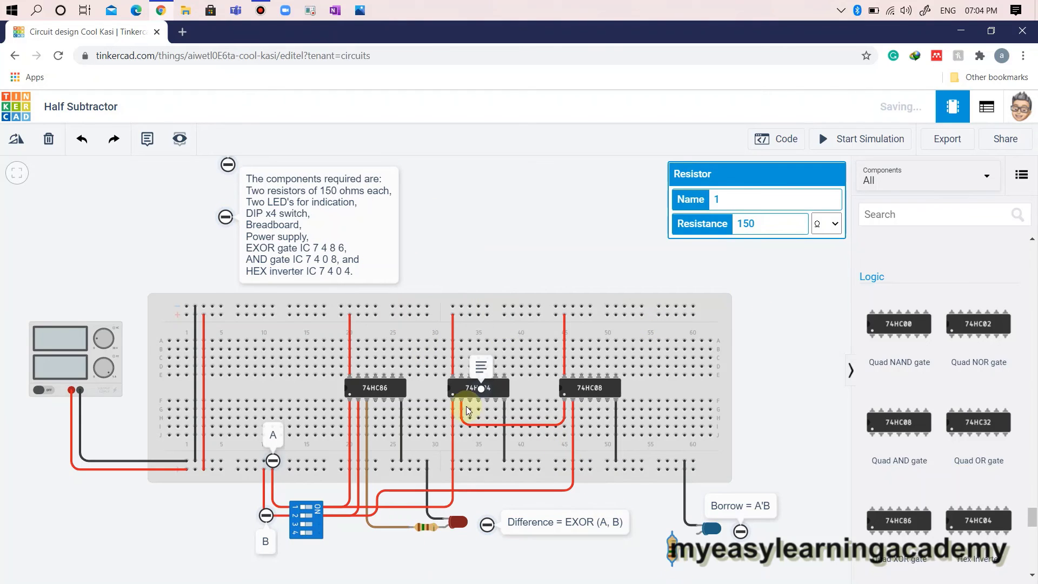
{"action": "left_click", "coordinate": [12, 143]}
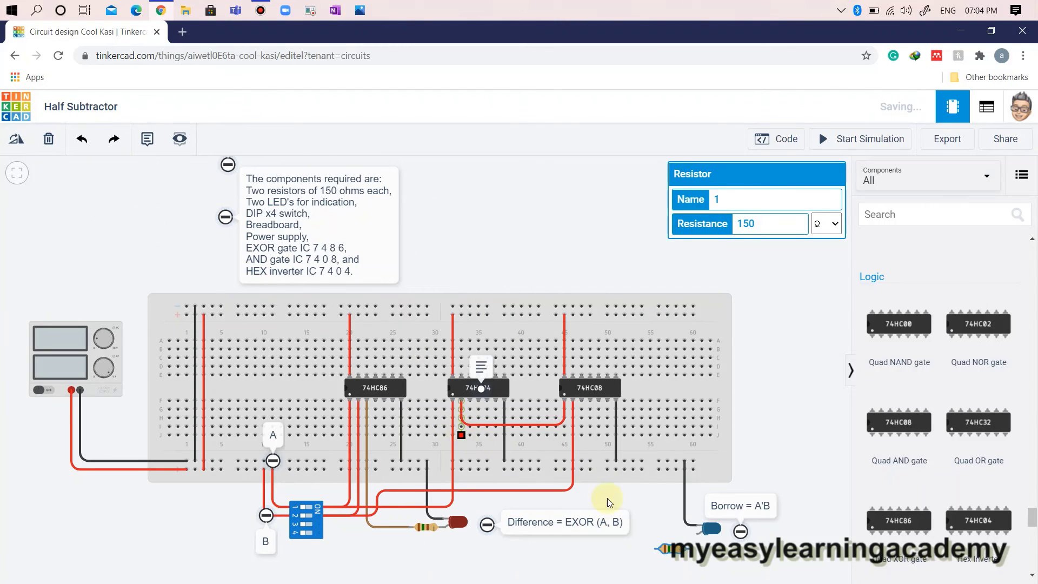
{"action": "left_click", "coordinate": [675, 545]}
{"action": "left_click_drag", "start_coordinate": [674, 545], "coordinate": [679, 539]}
Step: Wire Output 1 of the 74HC08 to the free end of the blue LED's resistor with right-angle bends, in blue
{"action": "left_click", "coordinate": [581, 407]}
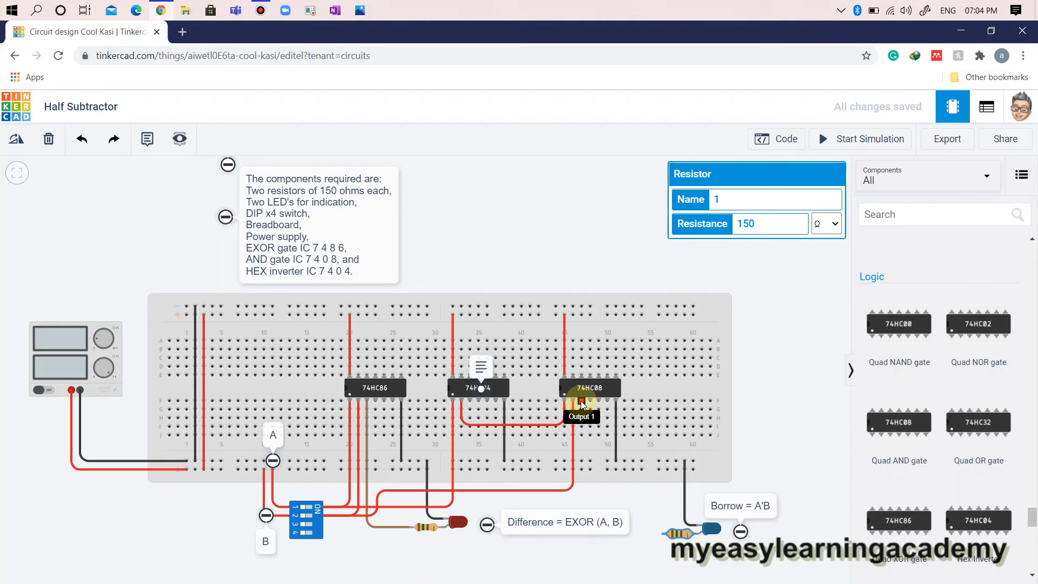
{"action": "left_click_drag", "start_coordinate": [580, 401], "coordinate": [655, 493]}
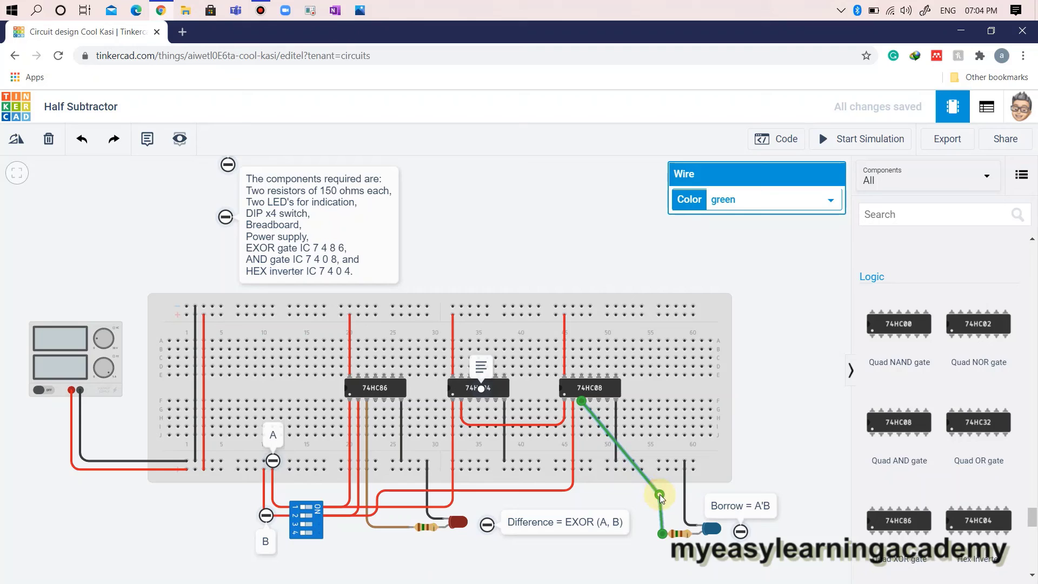
{"action": "left_click_drag", "start_coordinate": [661, 494], "coordinate": [582, 494]}
{"action": "left_click", "coordinate": [784, 203]}
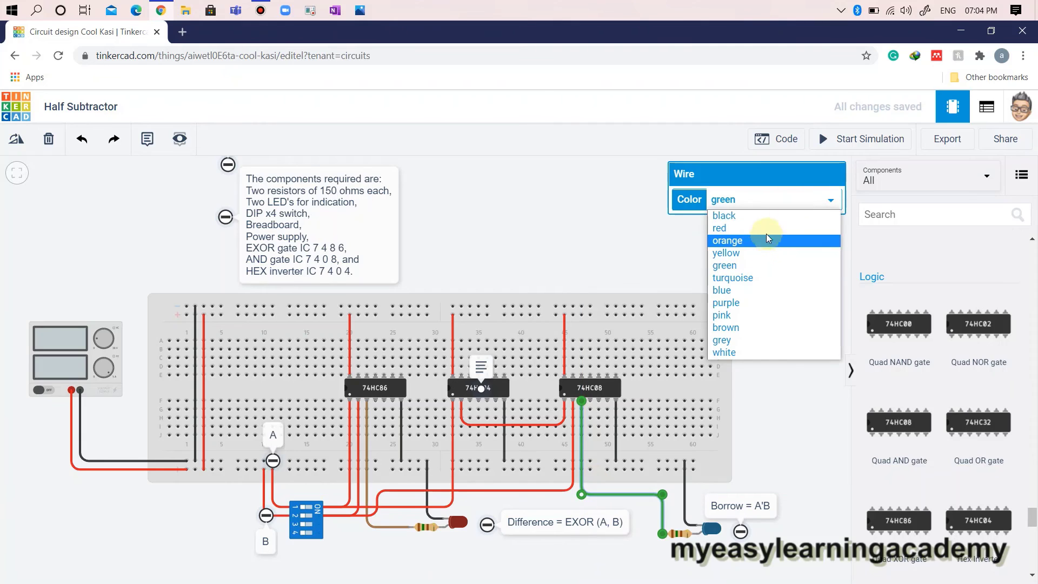
{"action": "left_click", "coordinate": [762, 291]}
{"action": "left_click", "coordinate": [779, 363]}
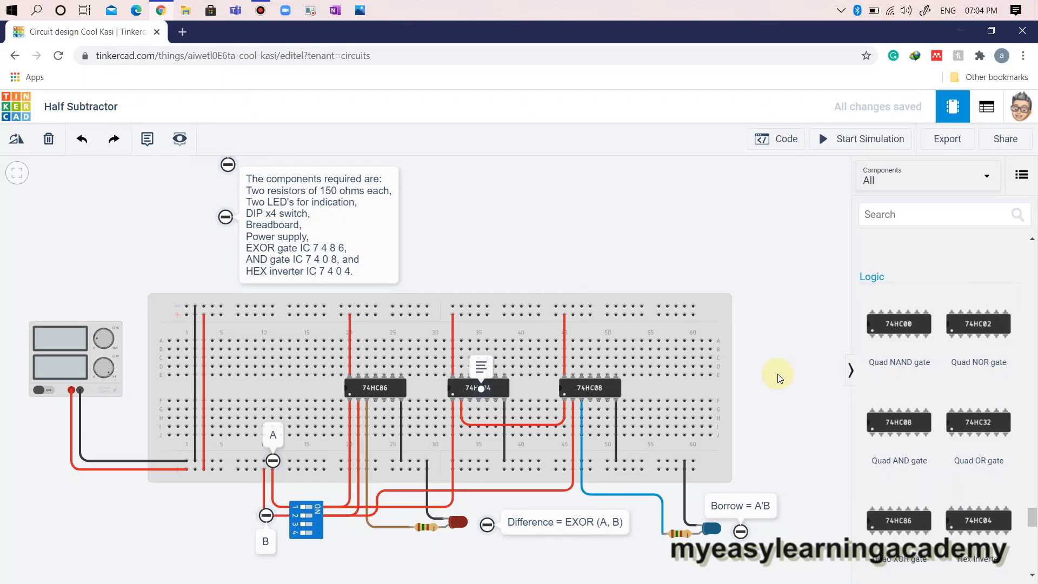
Step: Start the simulation and turn on DIP switch 1 to test input A high with input B low
{"action": "left_click", "coordinate": [844, 144]}
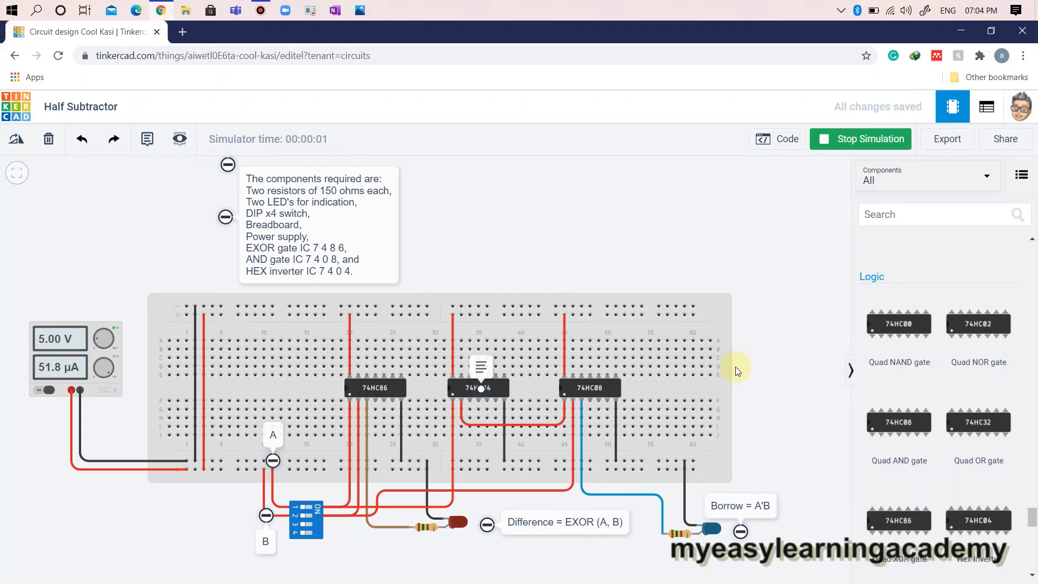
{"action": "left_click", "coordinate": [308, 516]}
{"action": "left_click", "coordinate": [765, 510]}
{"action": "left_click_drag", "start_coordinate": [513, 564], "coordinate": [515, 516]}
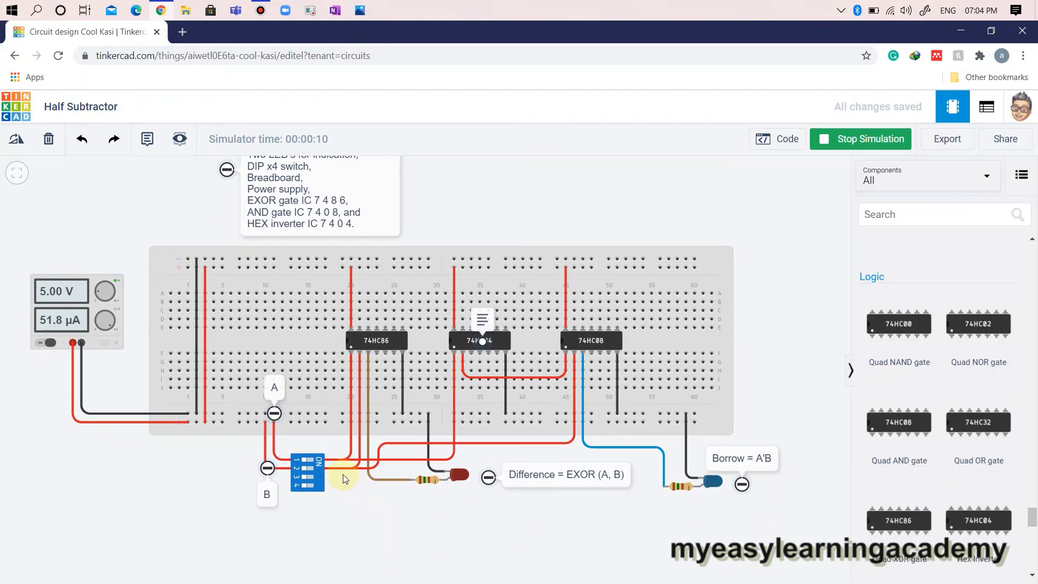
{"action": "left_click", "coordinate": [310, 462]}
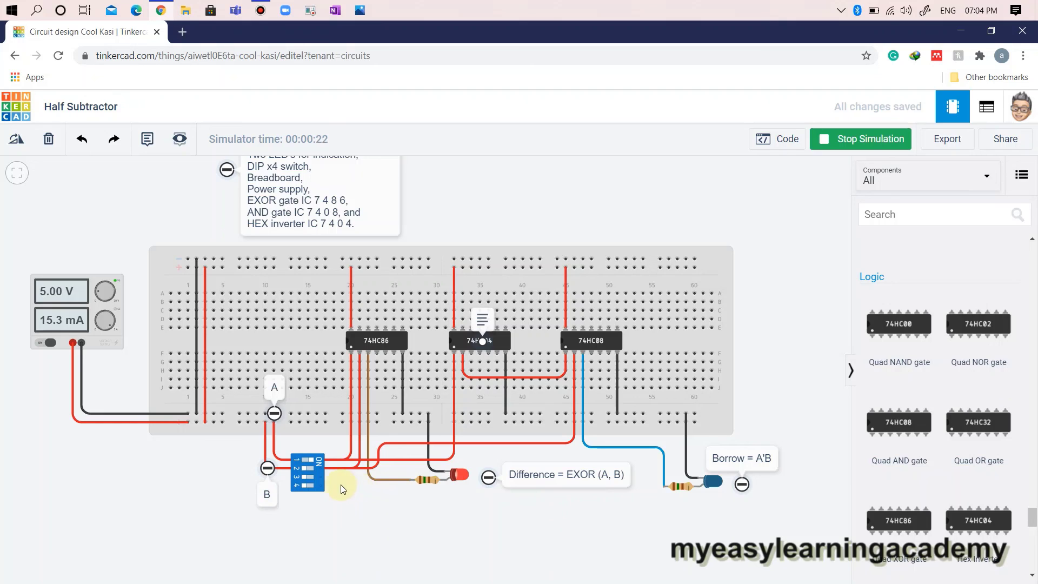
Step: Toggle DIP switches 1 and 2 to test the other combinations of inputs A and B, and stop the simulation
{"action": "left_click", "coordinate": [311, 470]}
{"action": "left_click", "coordinate": [310, 470]}
{"action": "left_click", "coordinate": [314, 467]}
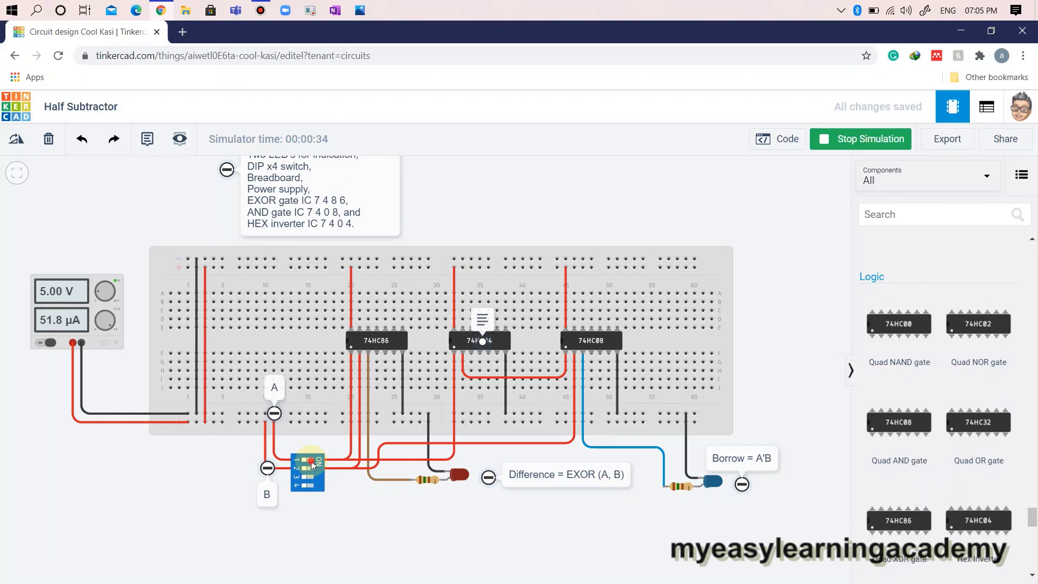
{"action": "left_click", "coordinate": [314, 467]}
{"action": "left_click", "coordinate": [314, 467]}
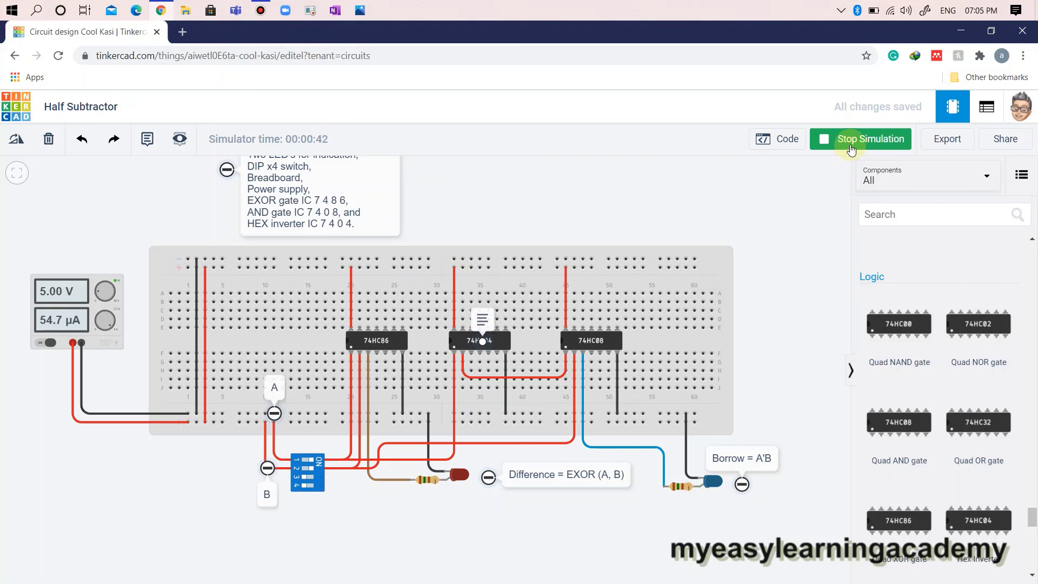
{"action": "left_click", "coordinate": [850, 146]}
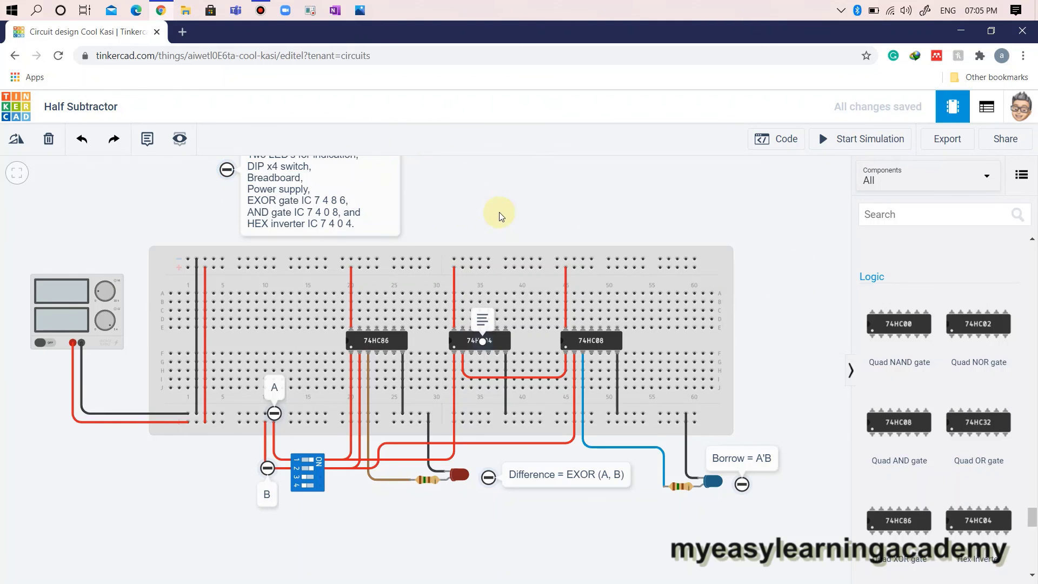
{"action": "scroll", "coordinate": [496, 216], "scroll_direction": "down", "scroll_amount": 1}
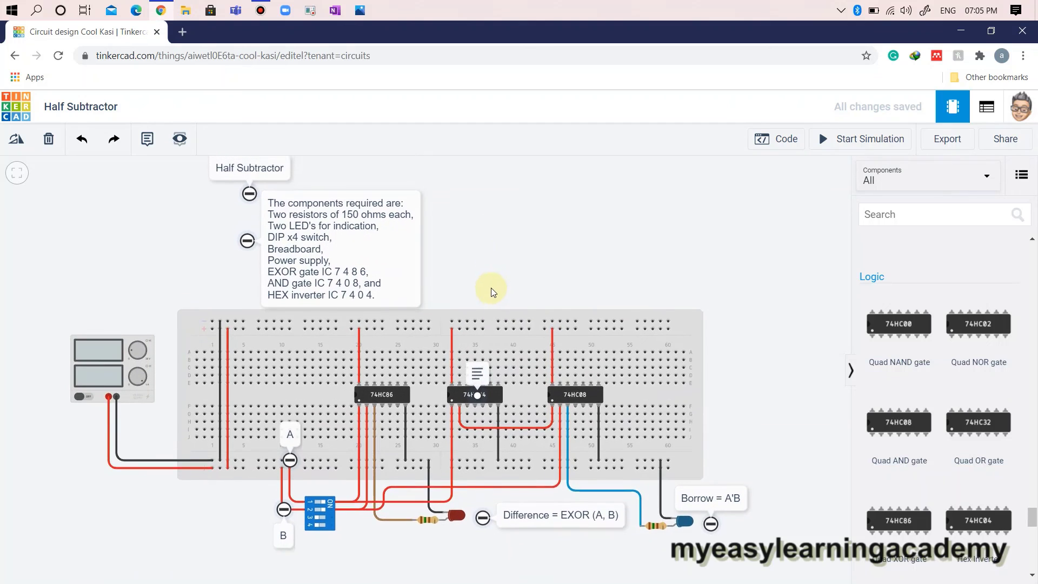